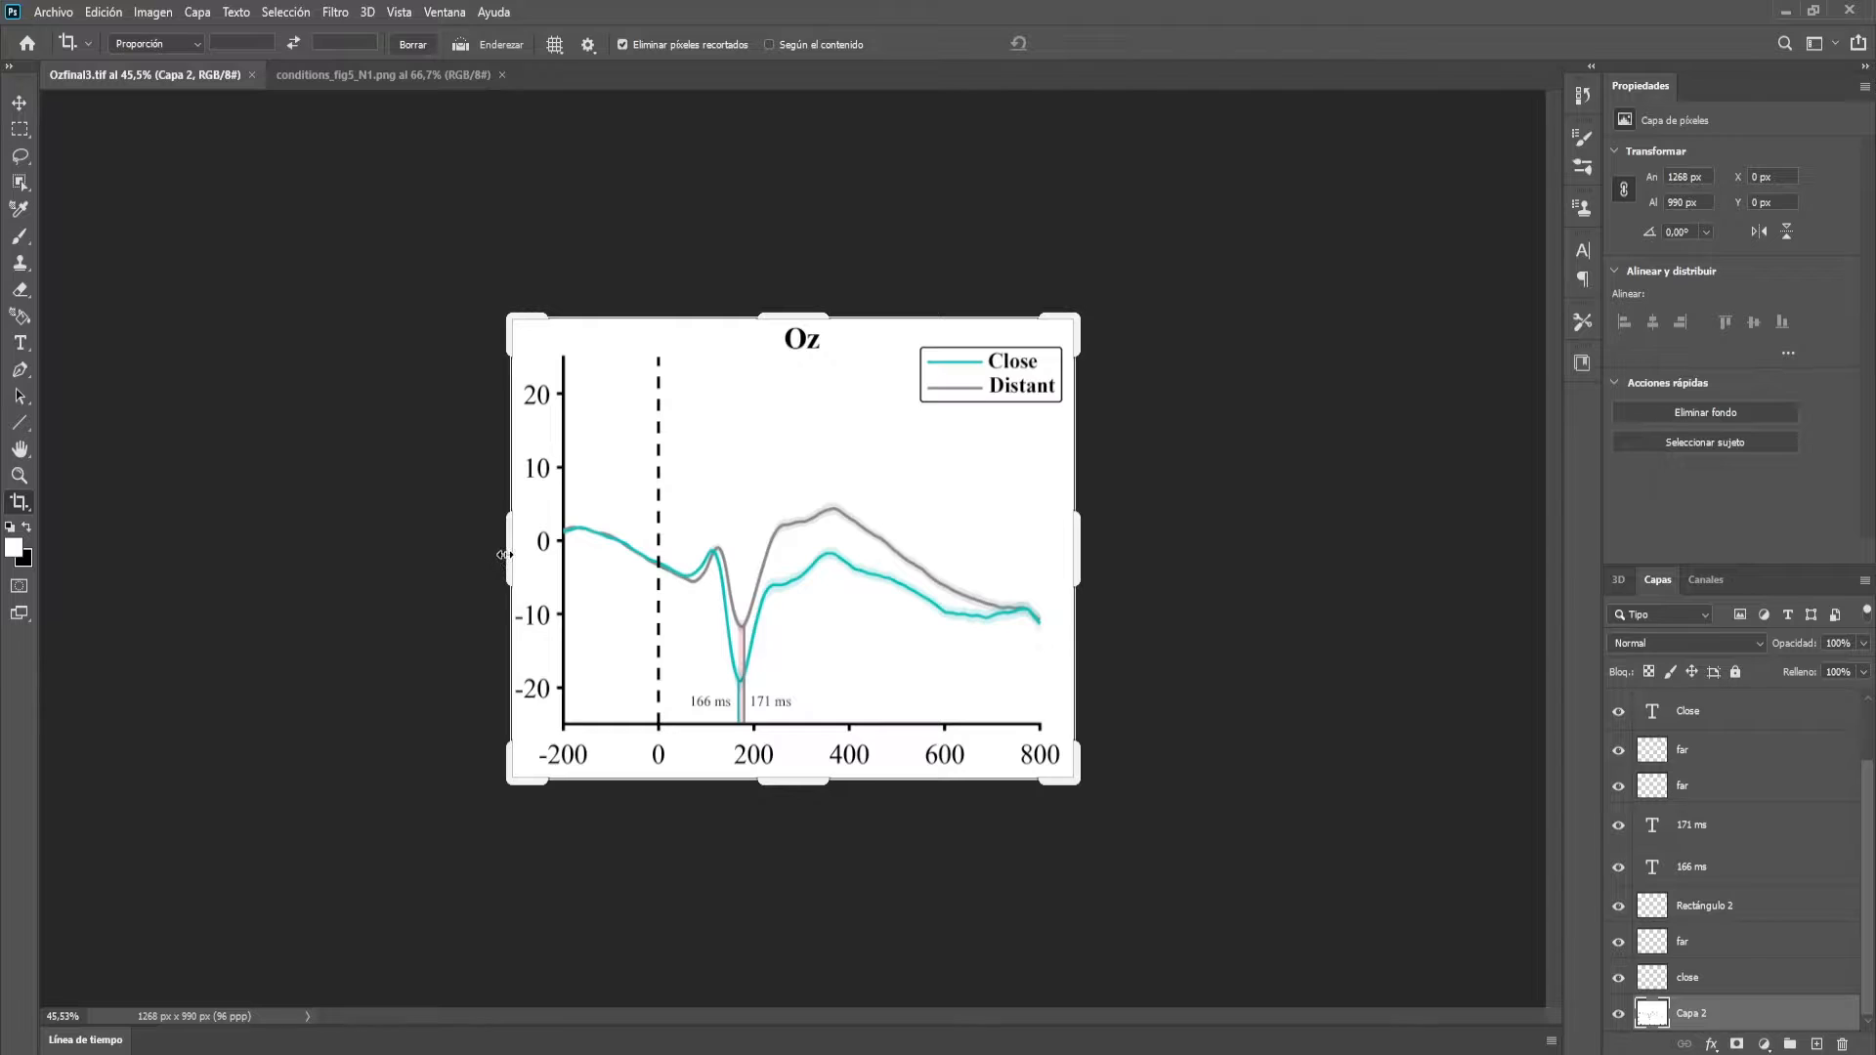
Extend the Oz figure's canvas to the left with blank space, to about 2606 px wide
left_click_drag(504, 555, 207, 567)
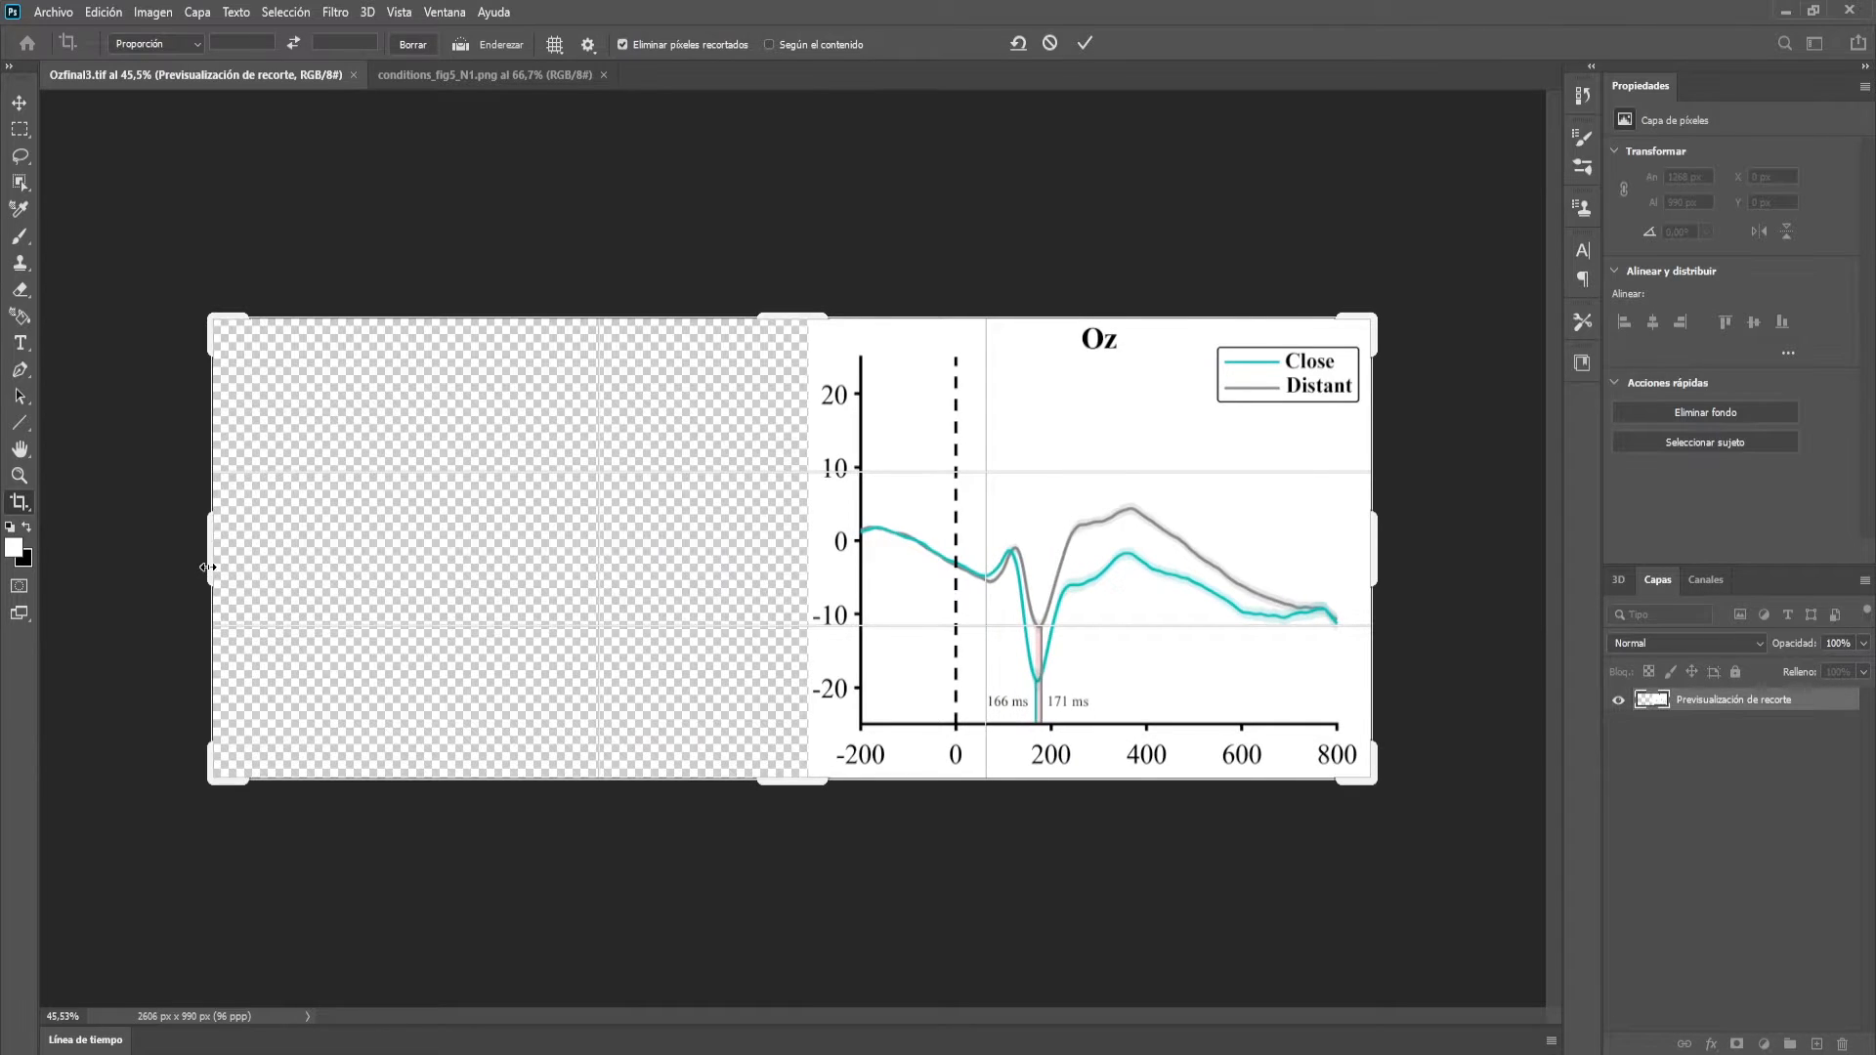
left_click(1087, 43)
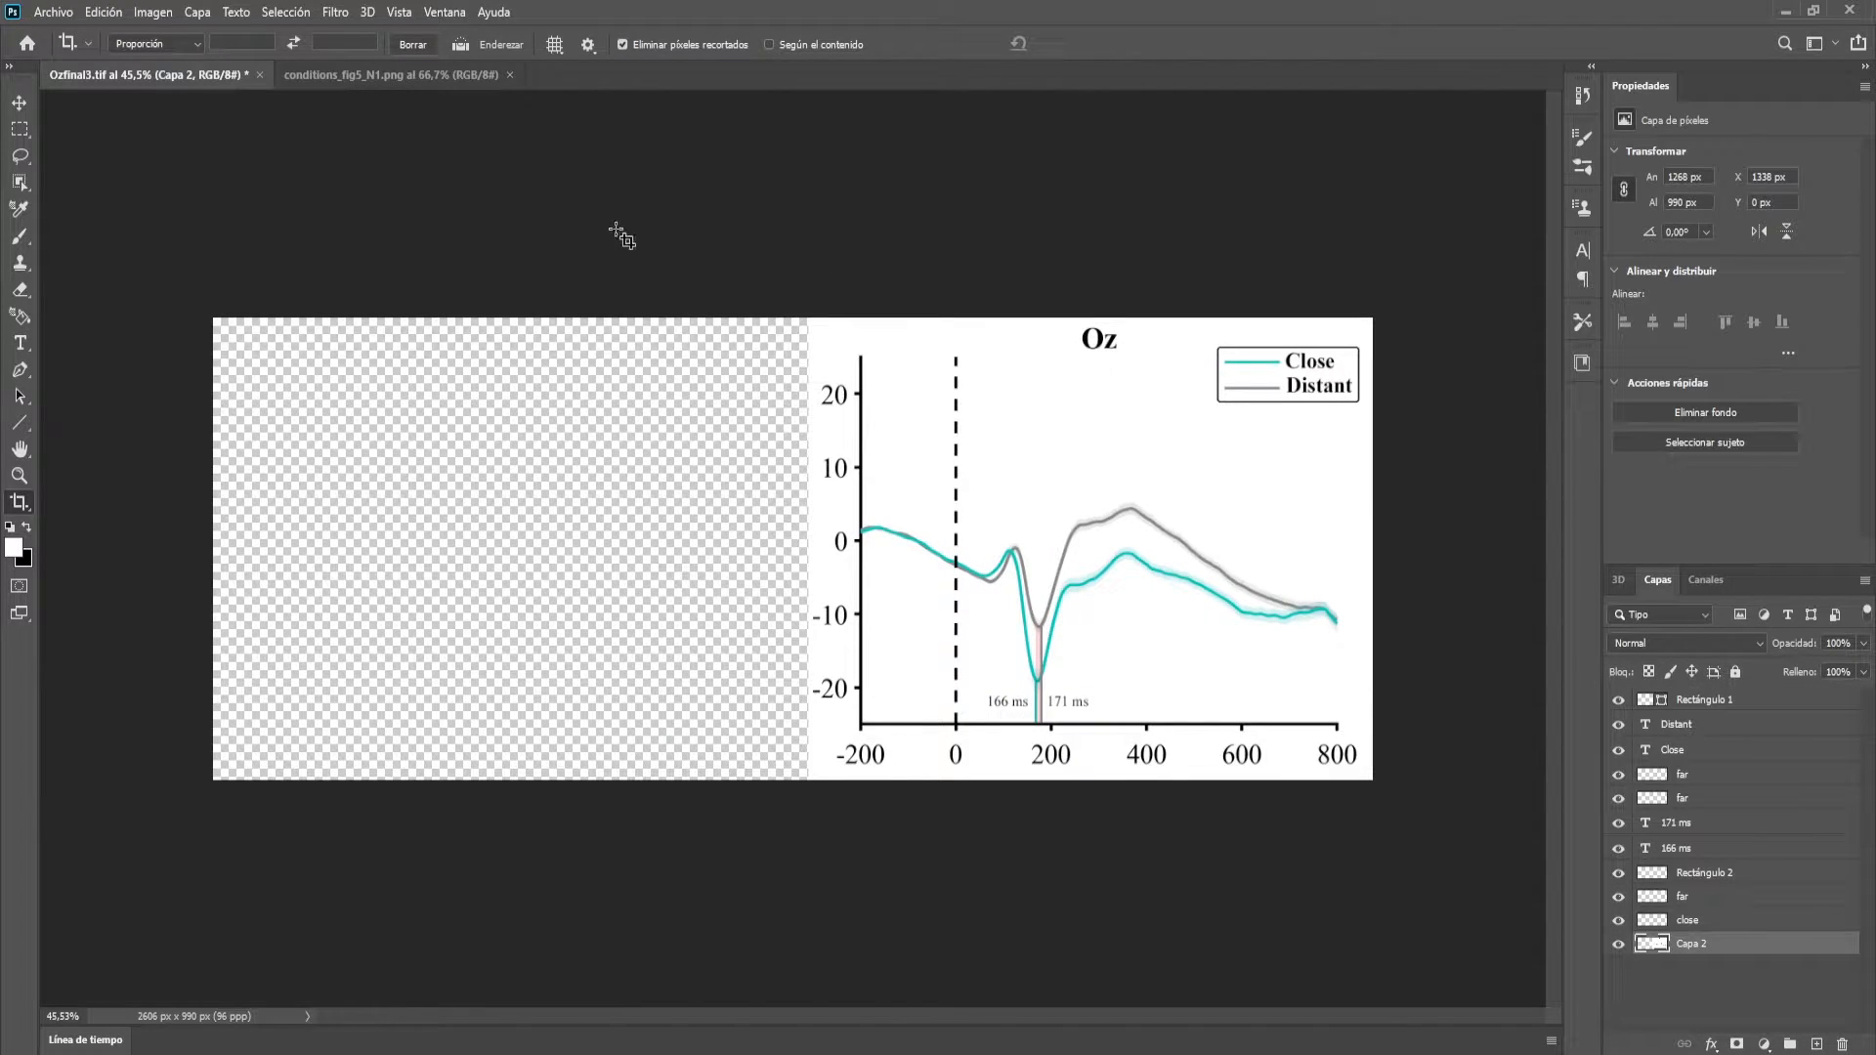
Erase the "Potential (μv)" and "Time (ms)" axis titles to white in conditions_fig5_N1.png
left_click(425, 76)
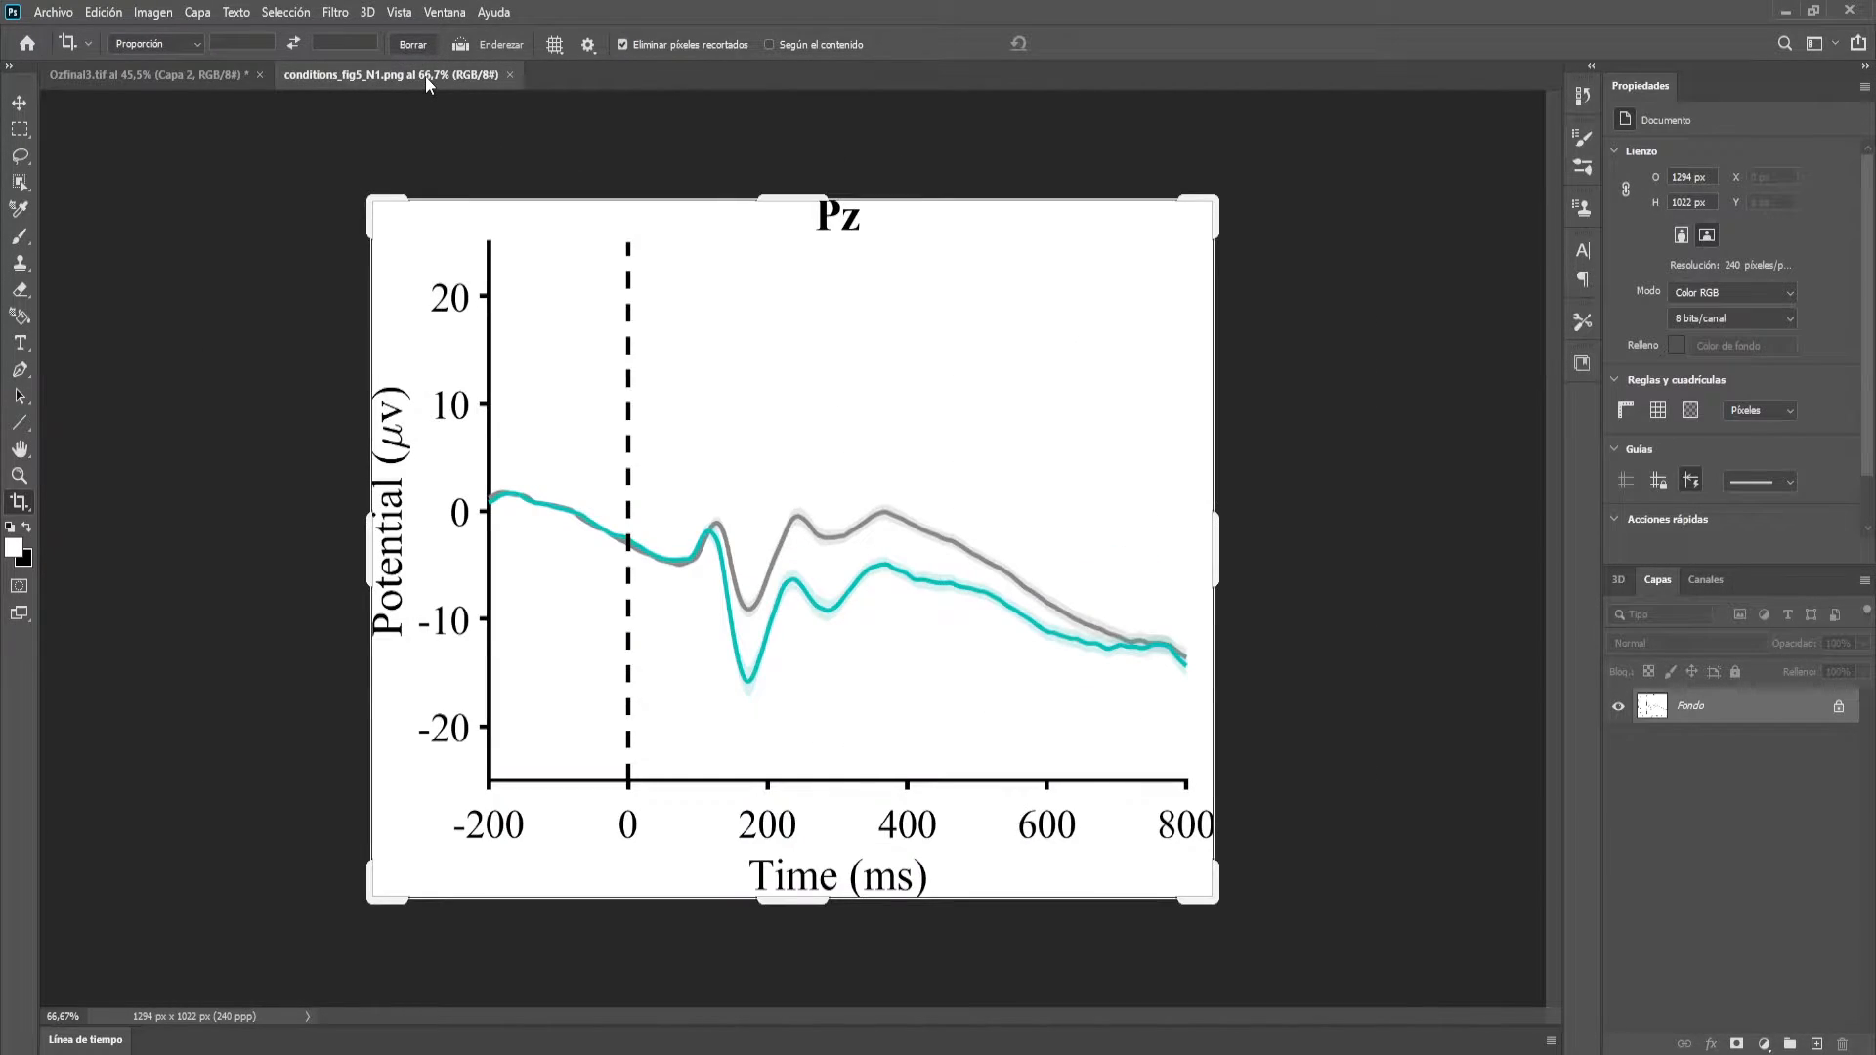
left_click(20, 288)
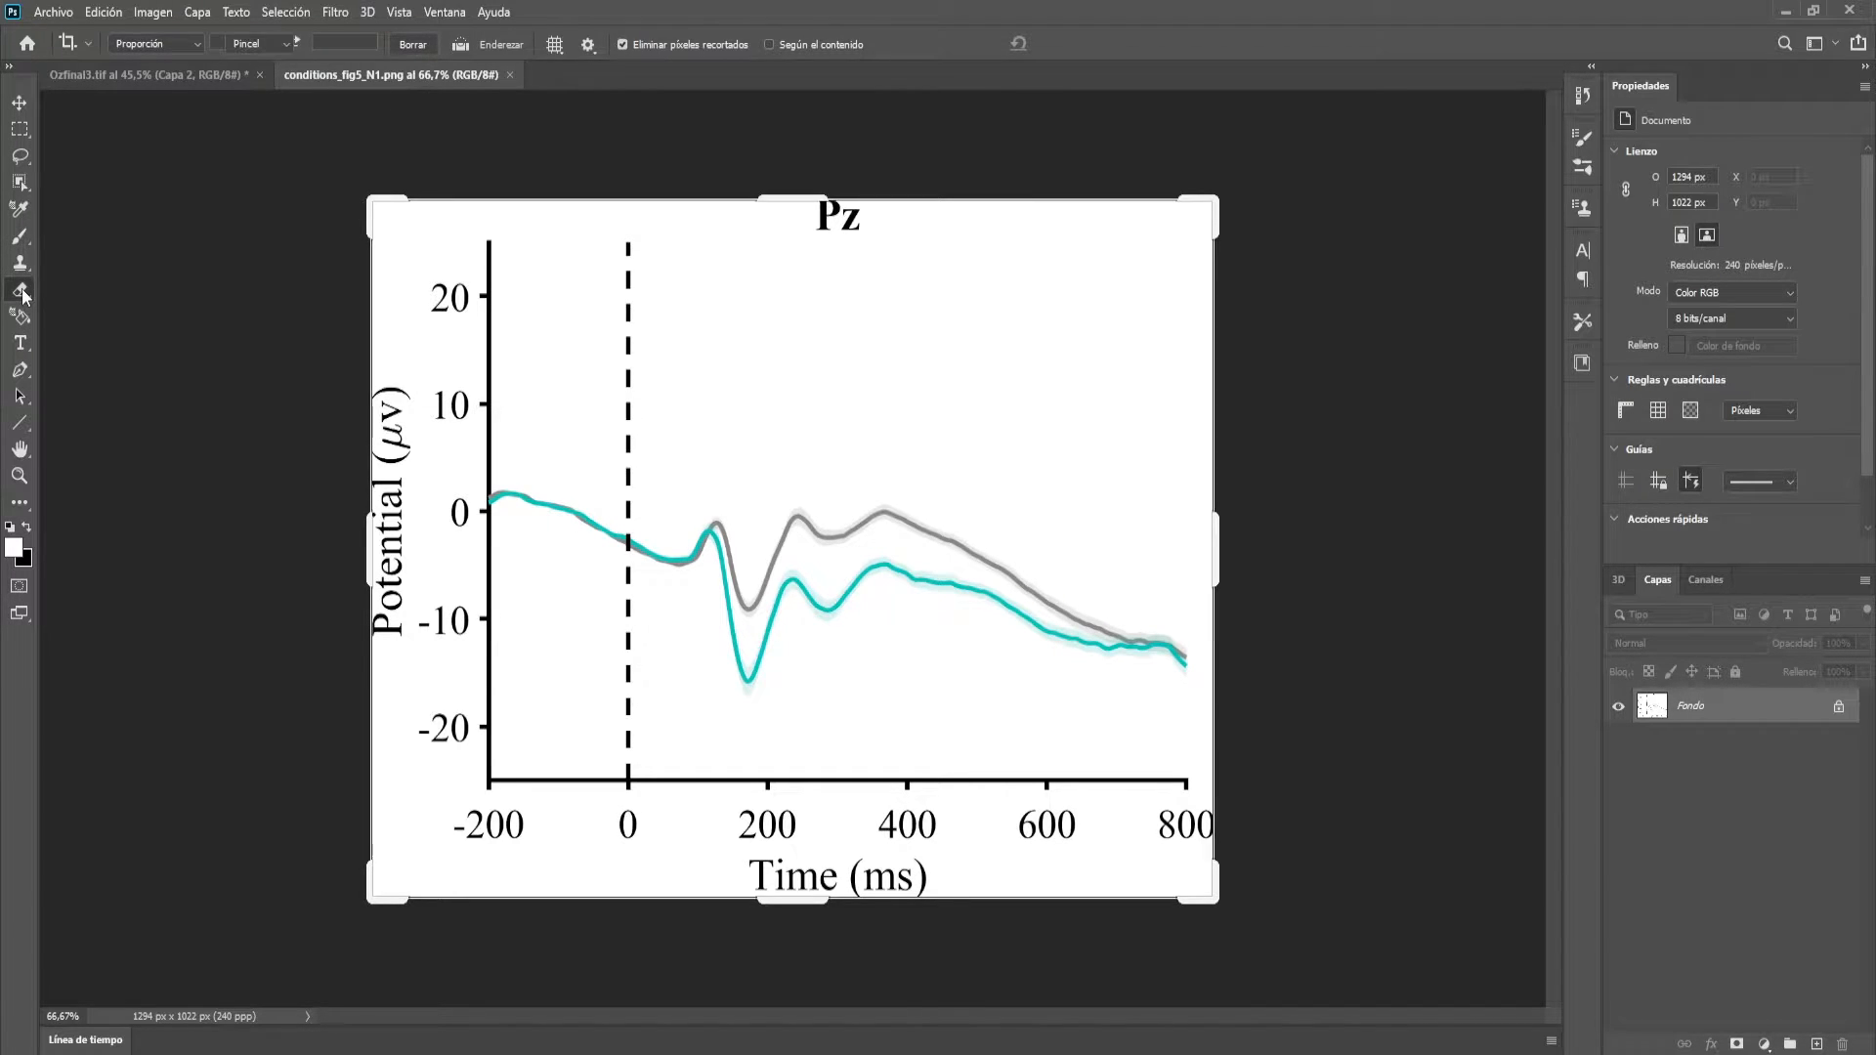
left_click(27, 527)
mouse_move(387, 389)
left_mouse_down()
mouse_move(383, 472)
mouse_move(403, 452)
mouse_move(389, 620)
left_mouse_up()
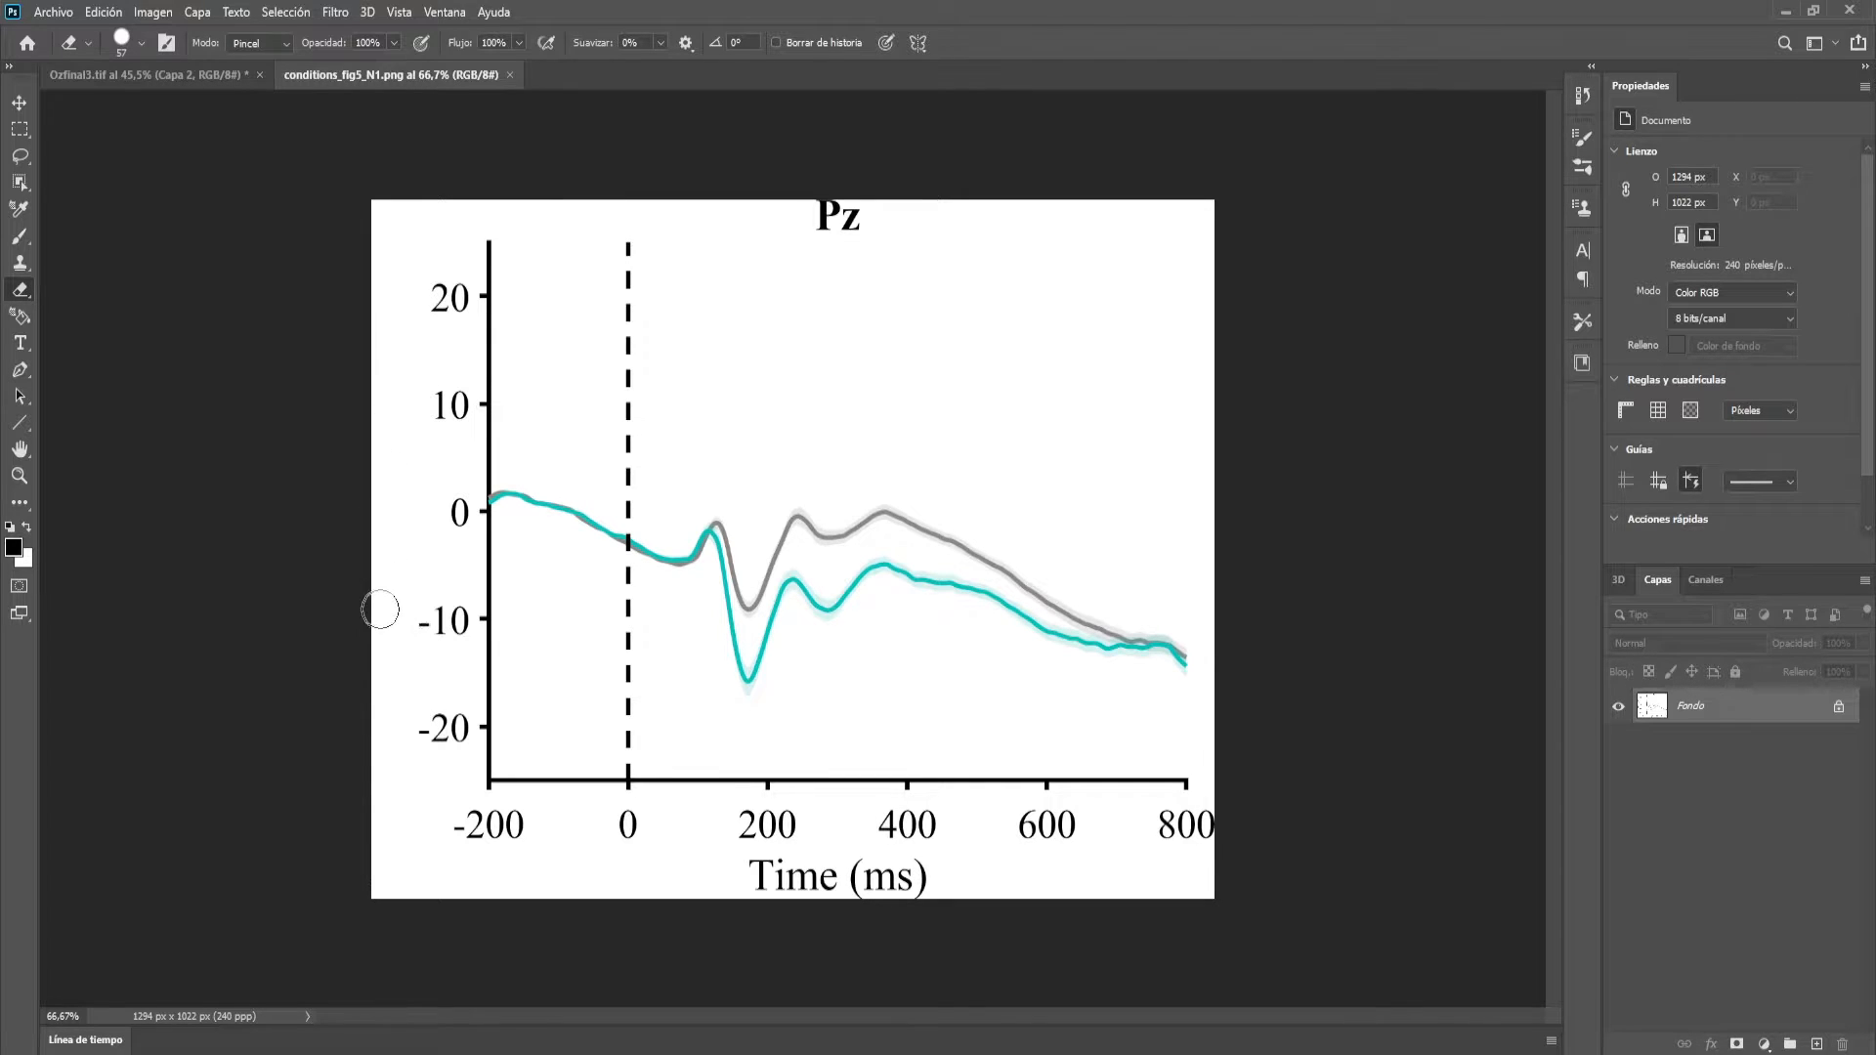
mouse_move(729, 866)
left_mouse_down()
mouse_move(946, 880)
mouse_move(870, 881)
mouse_move(930, 888)
left_mouse_up()
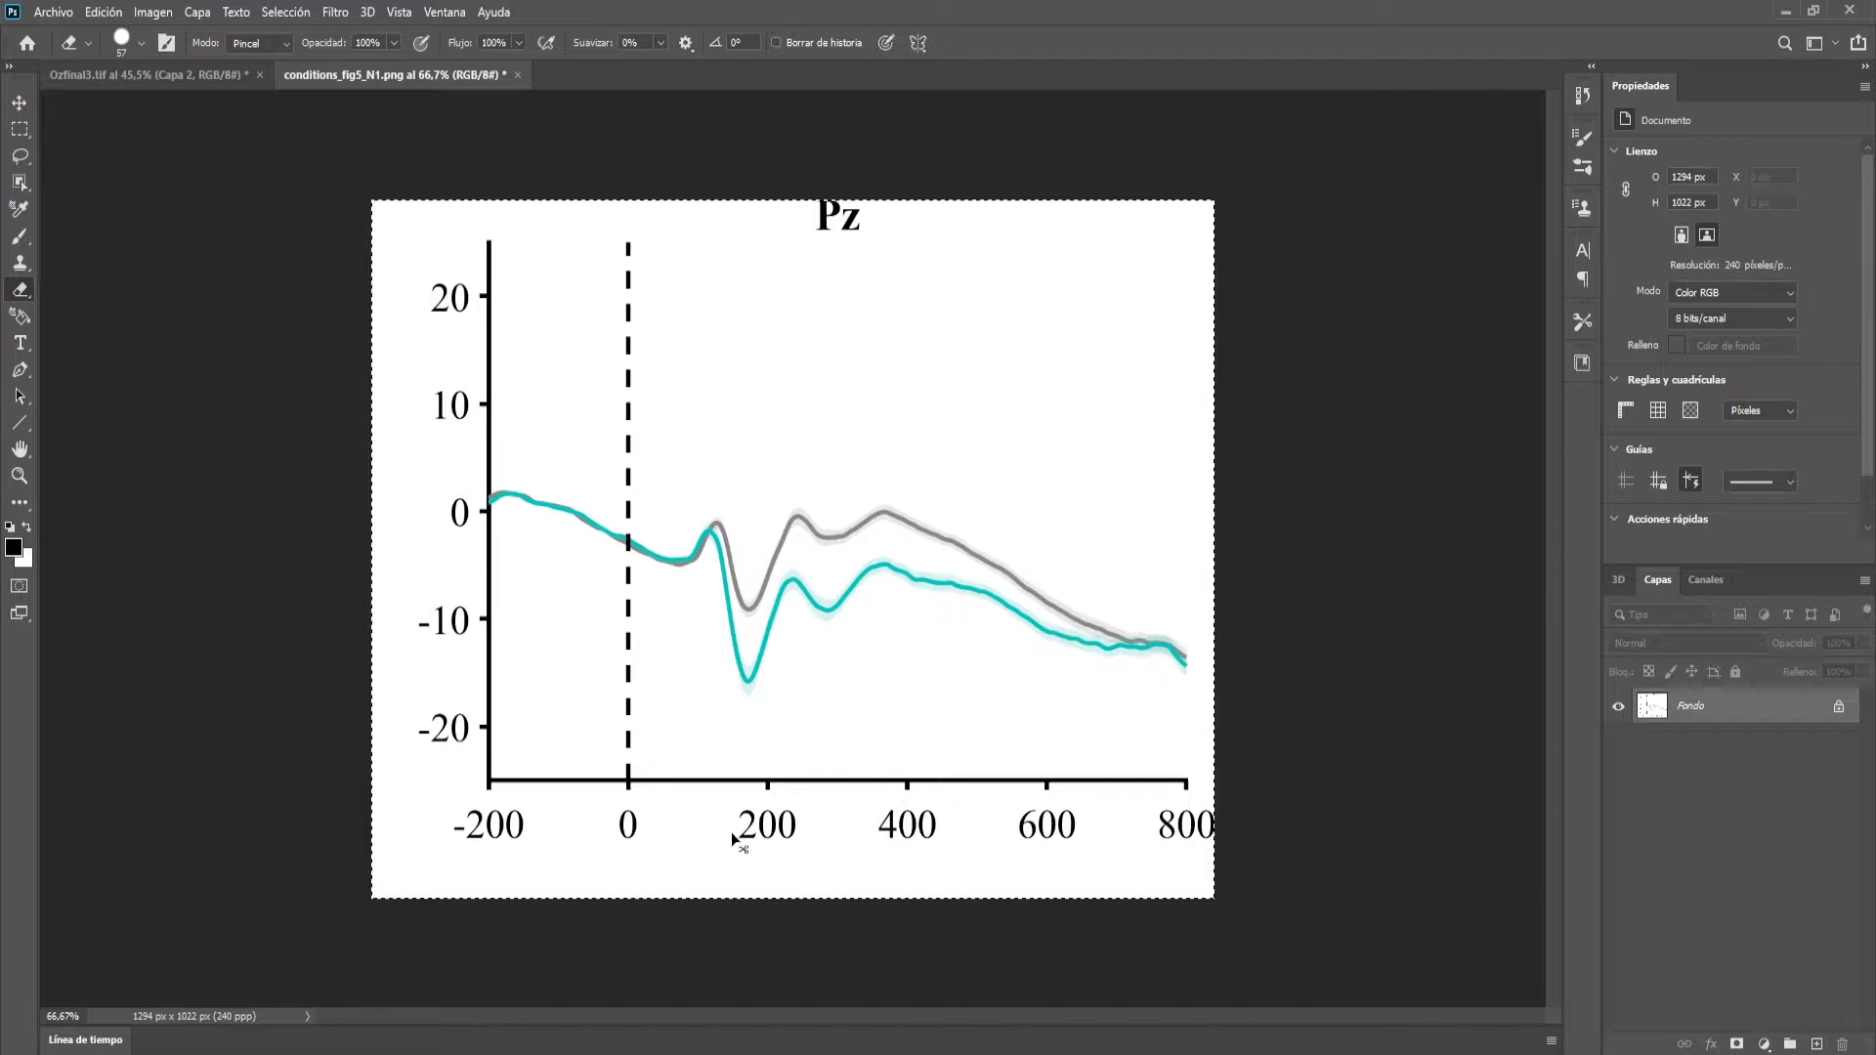
Copy the whole Pz figure into Ozfinal3.tif and place it beside the Oz plot, axes level, at about X 44 px, Y 22 px
left_click(23, 101)
left_click(160, 76)
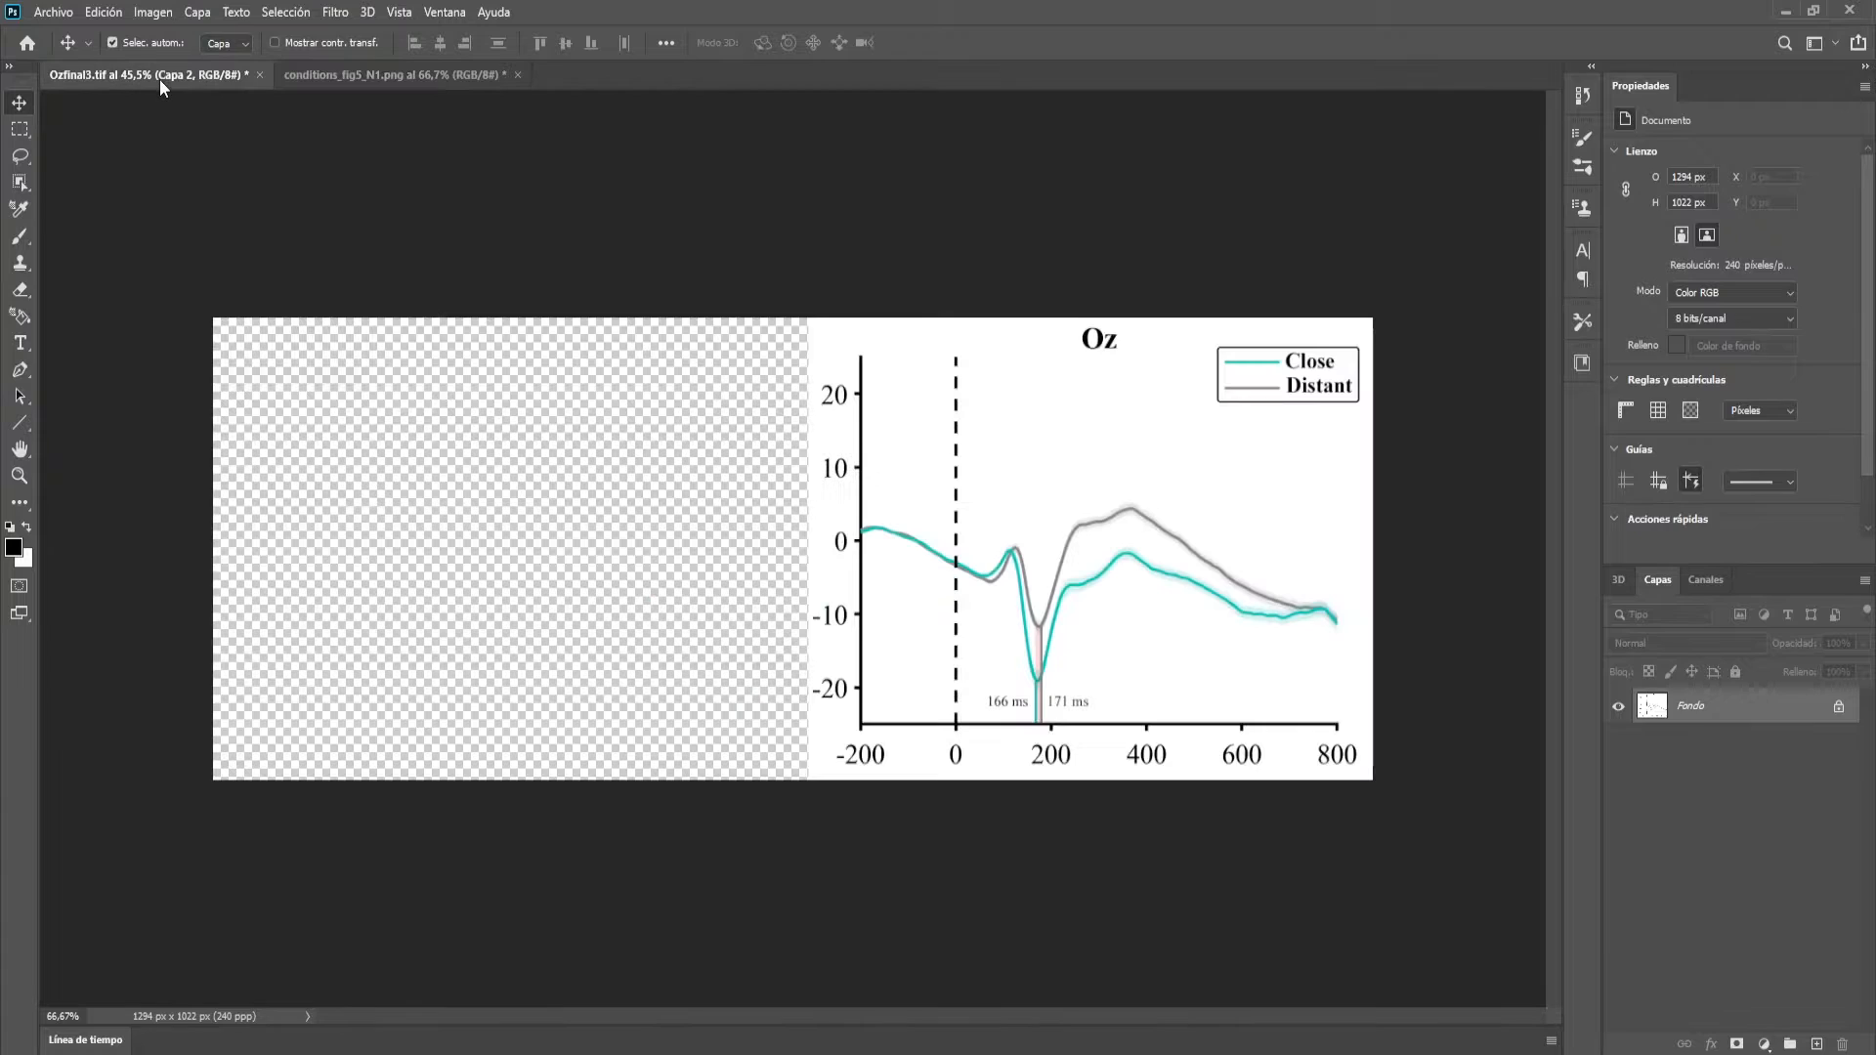
key("ctrl+v")
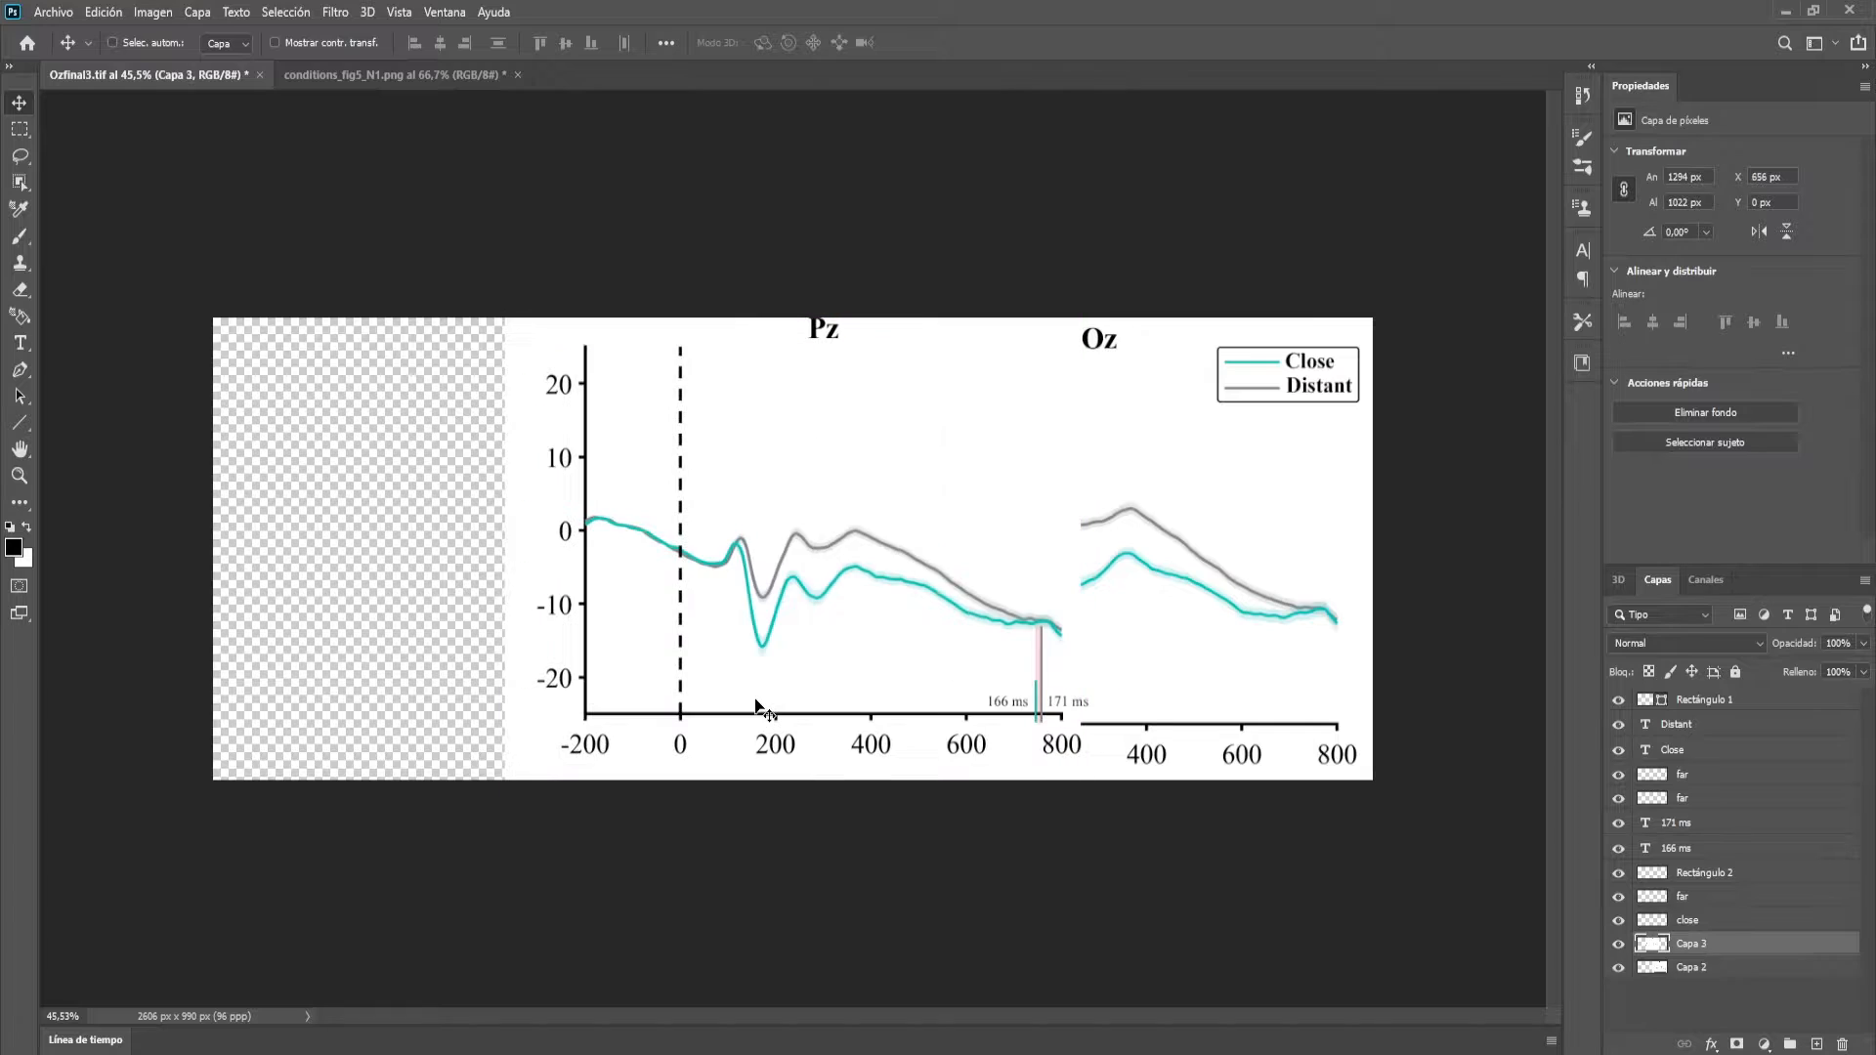
left_click_drag(772, 547, 504, 558)
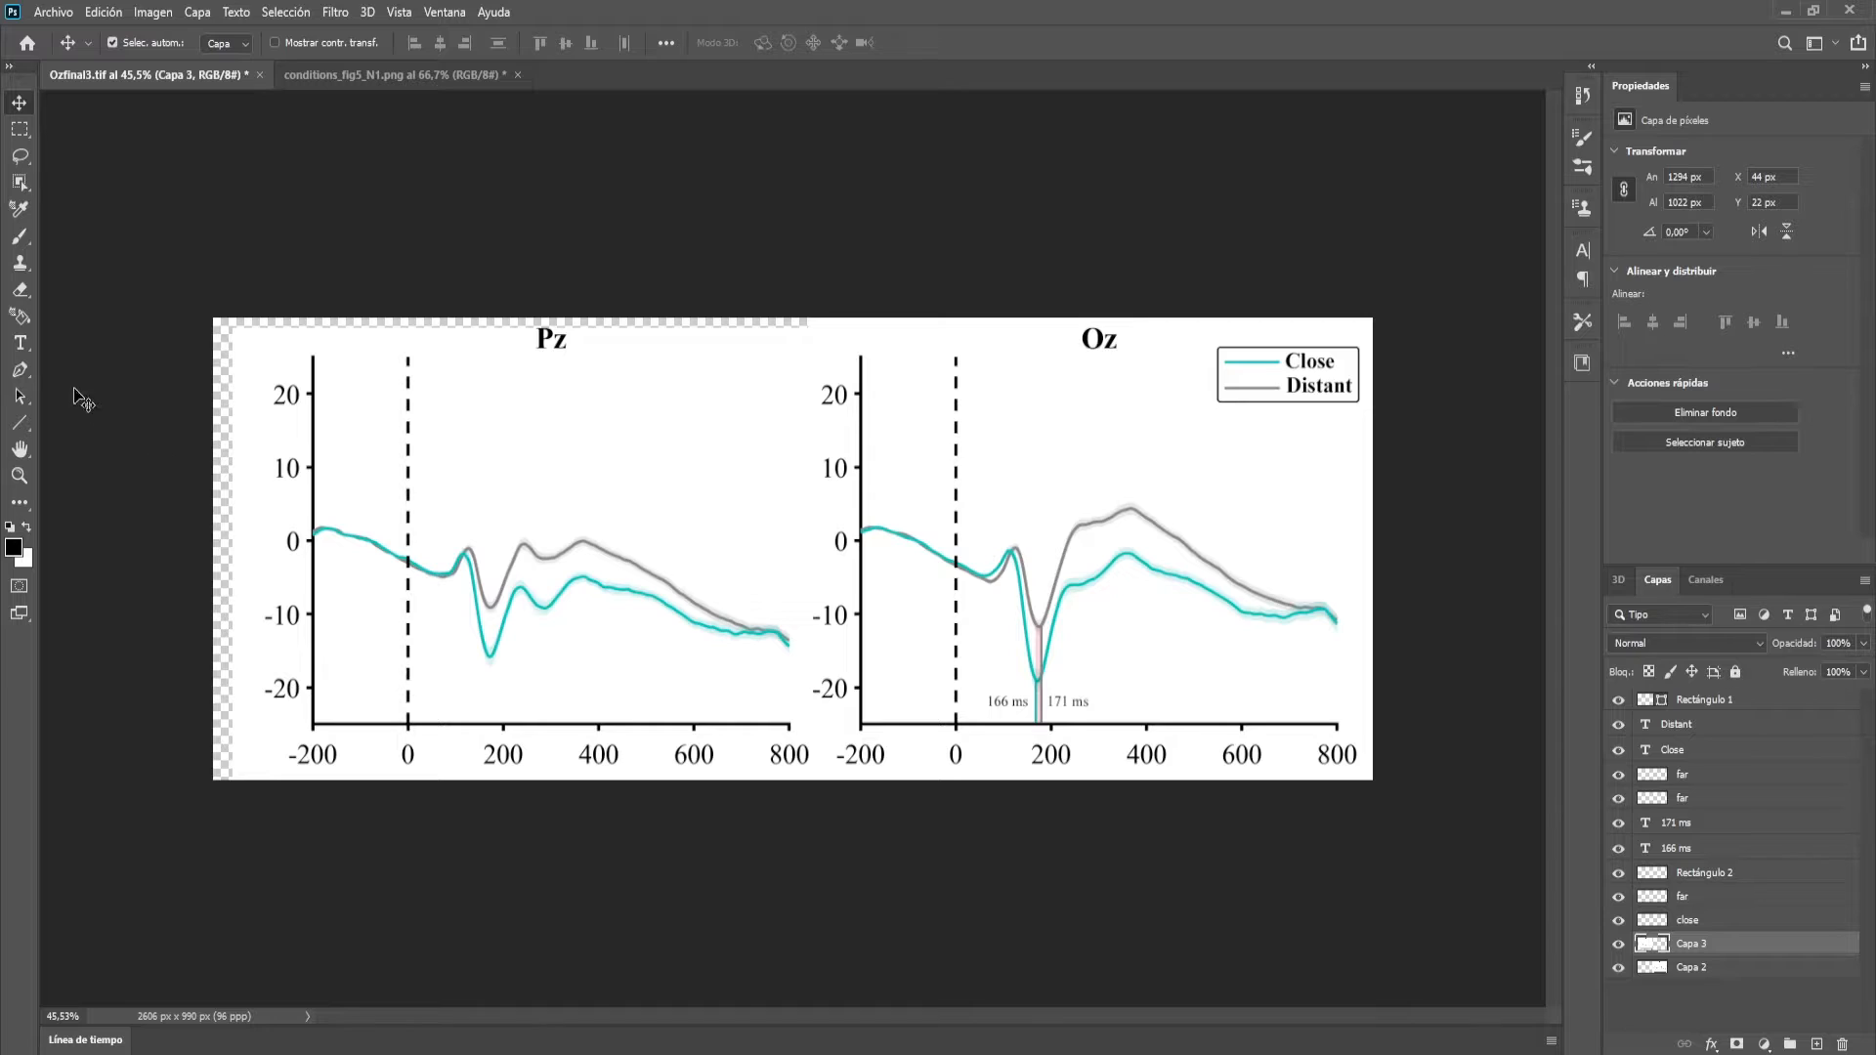
Swap the foreground and background colours so that white is the foreground colour
left_click(21, 316)
left_click(25, 559)
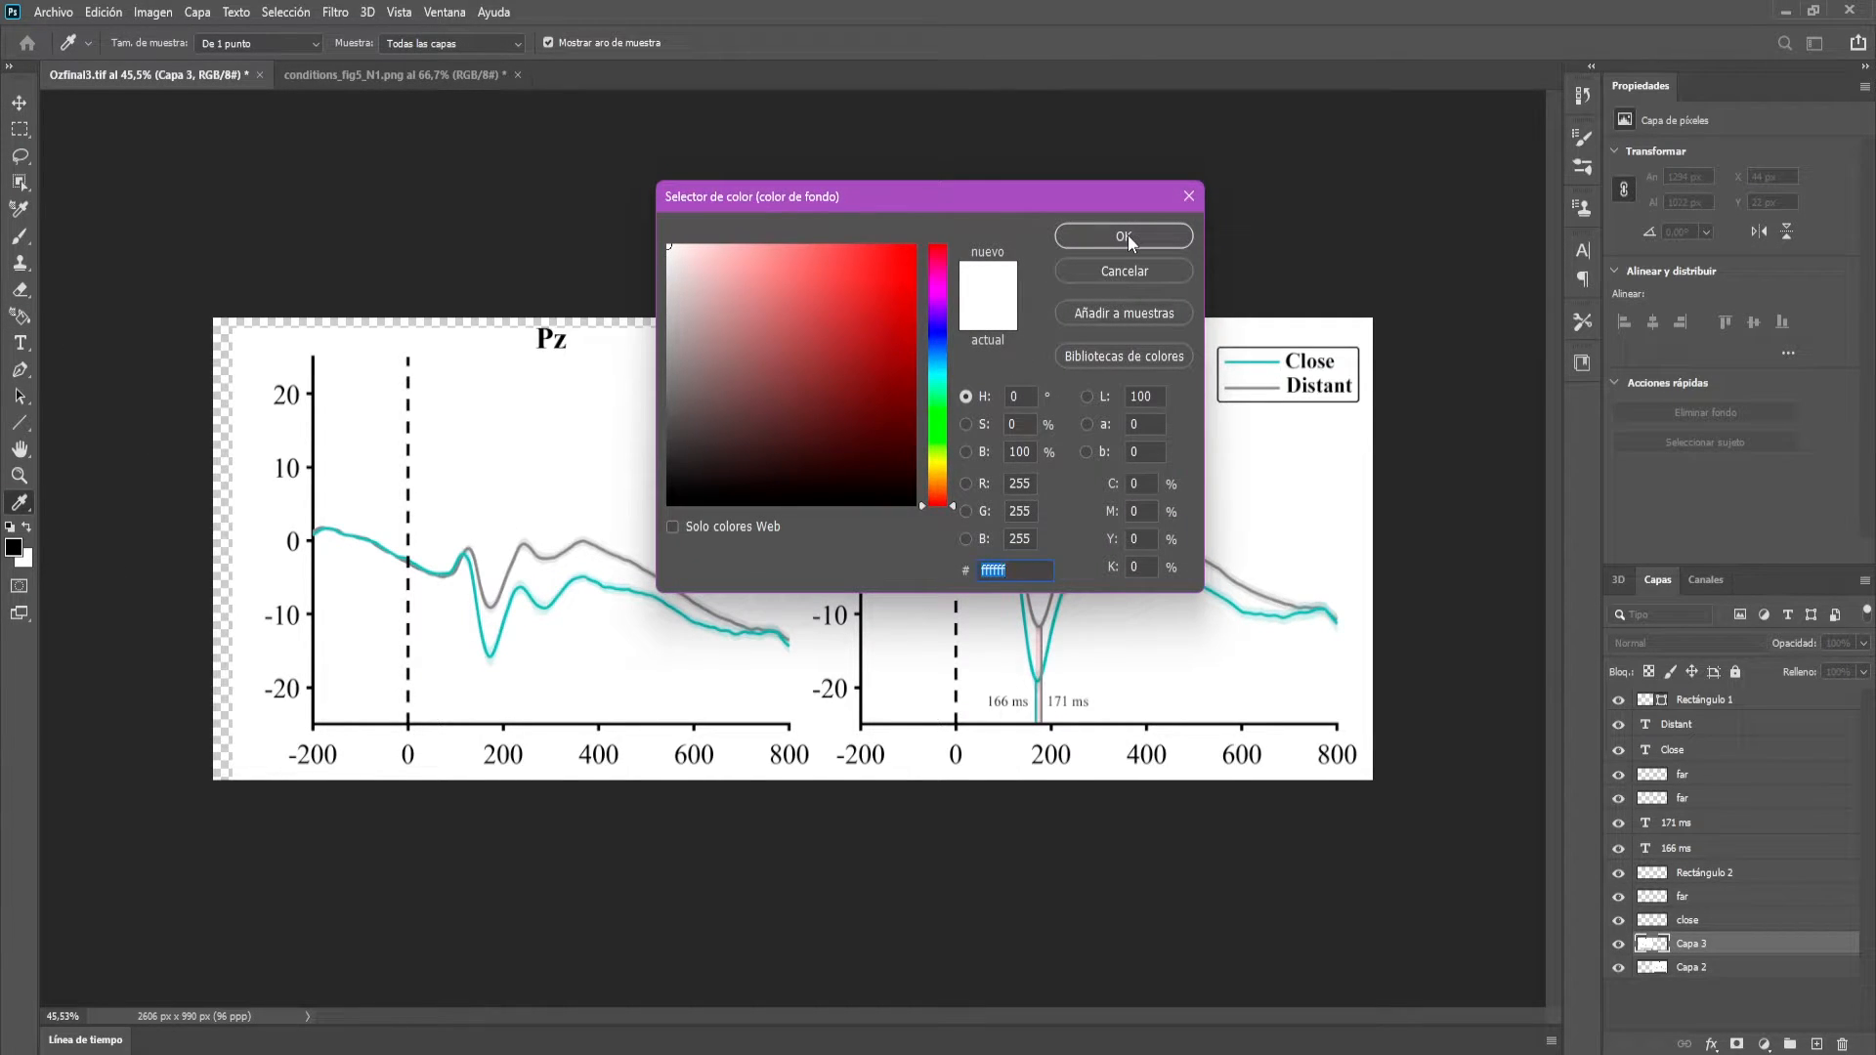
left_click(1190, 200)
left_click(27, 527)
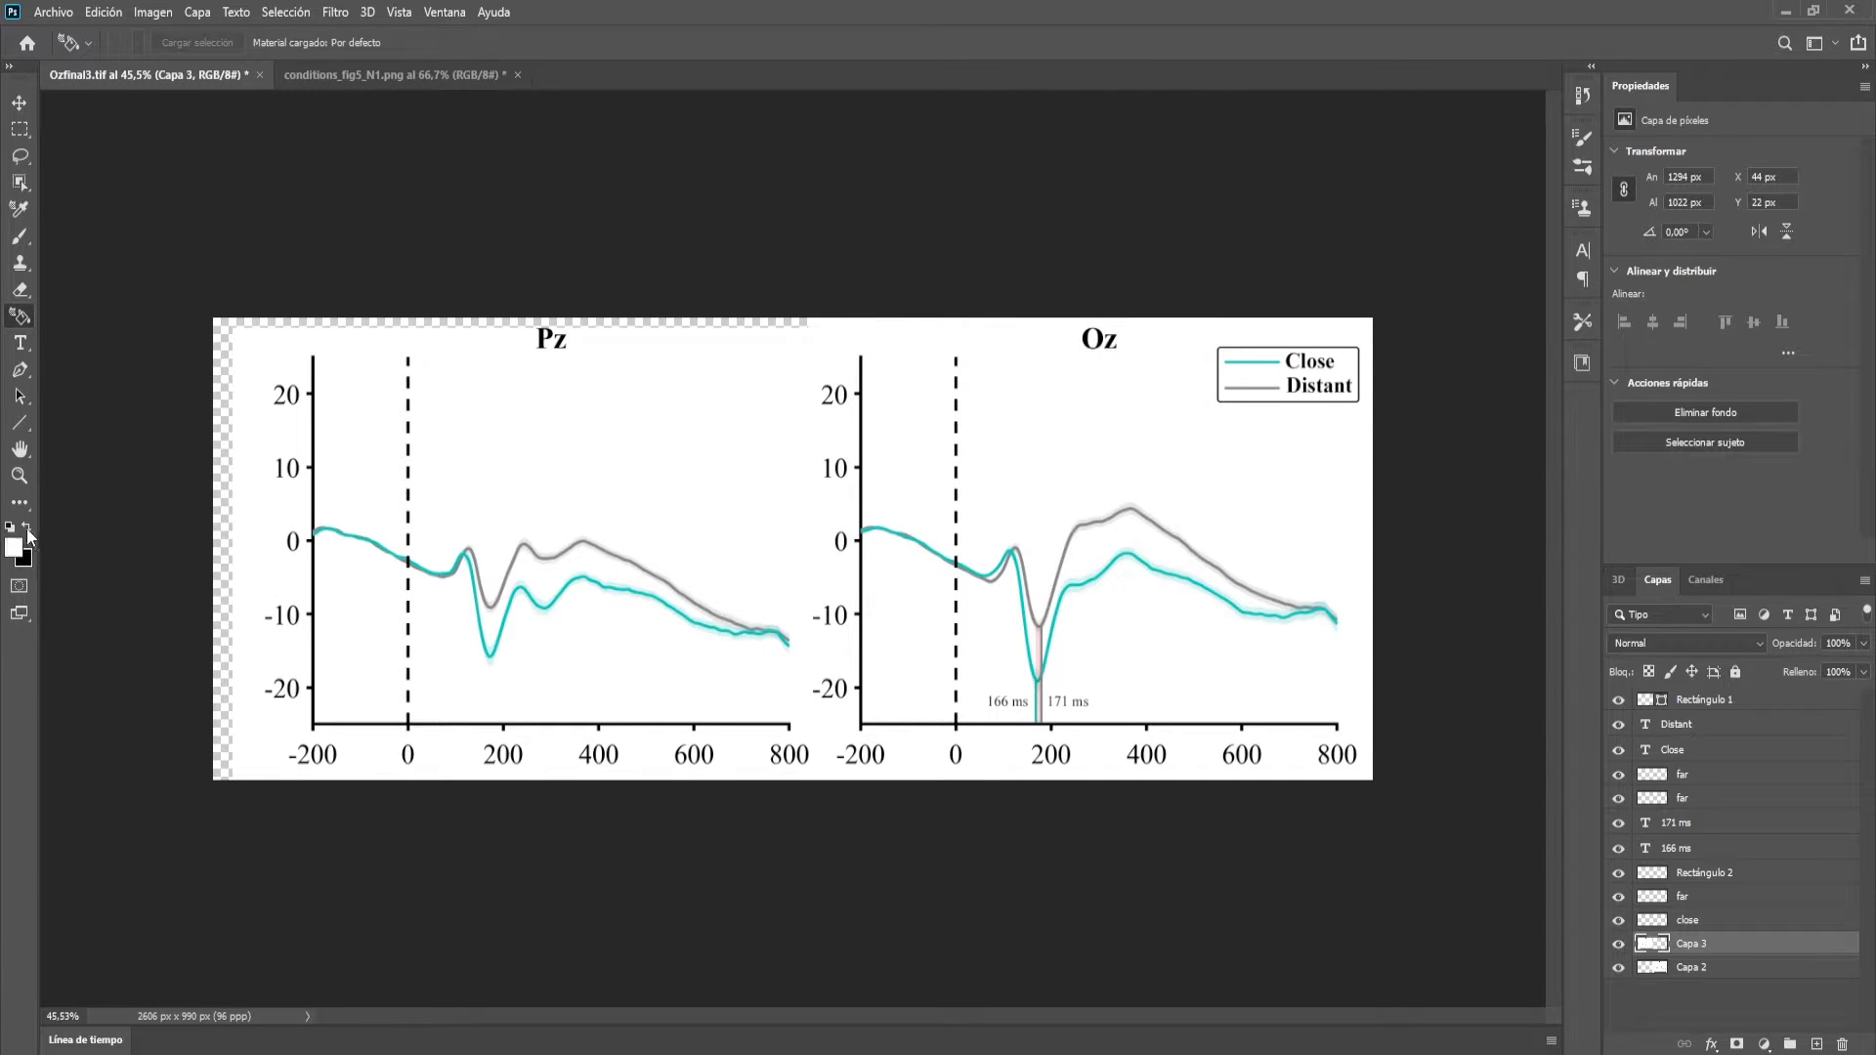
Make the Paint Bucket (Bote de pintura) the active tool
left_click(1713, 975)
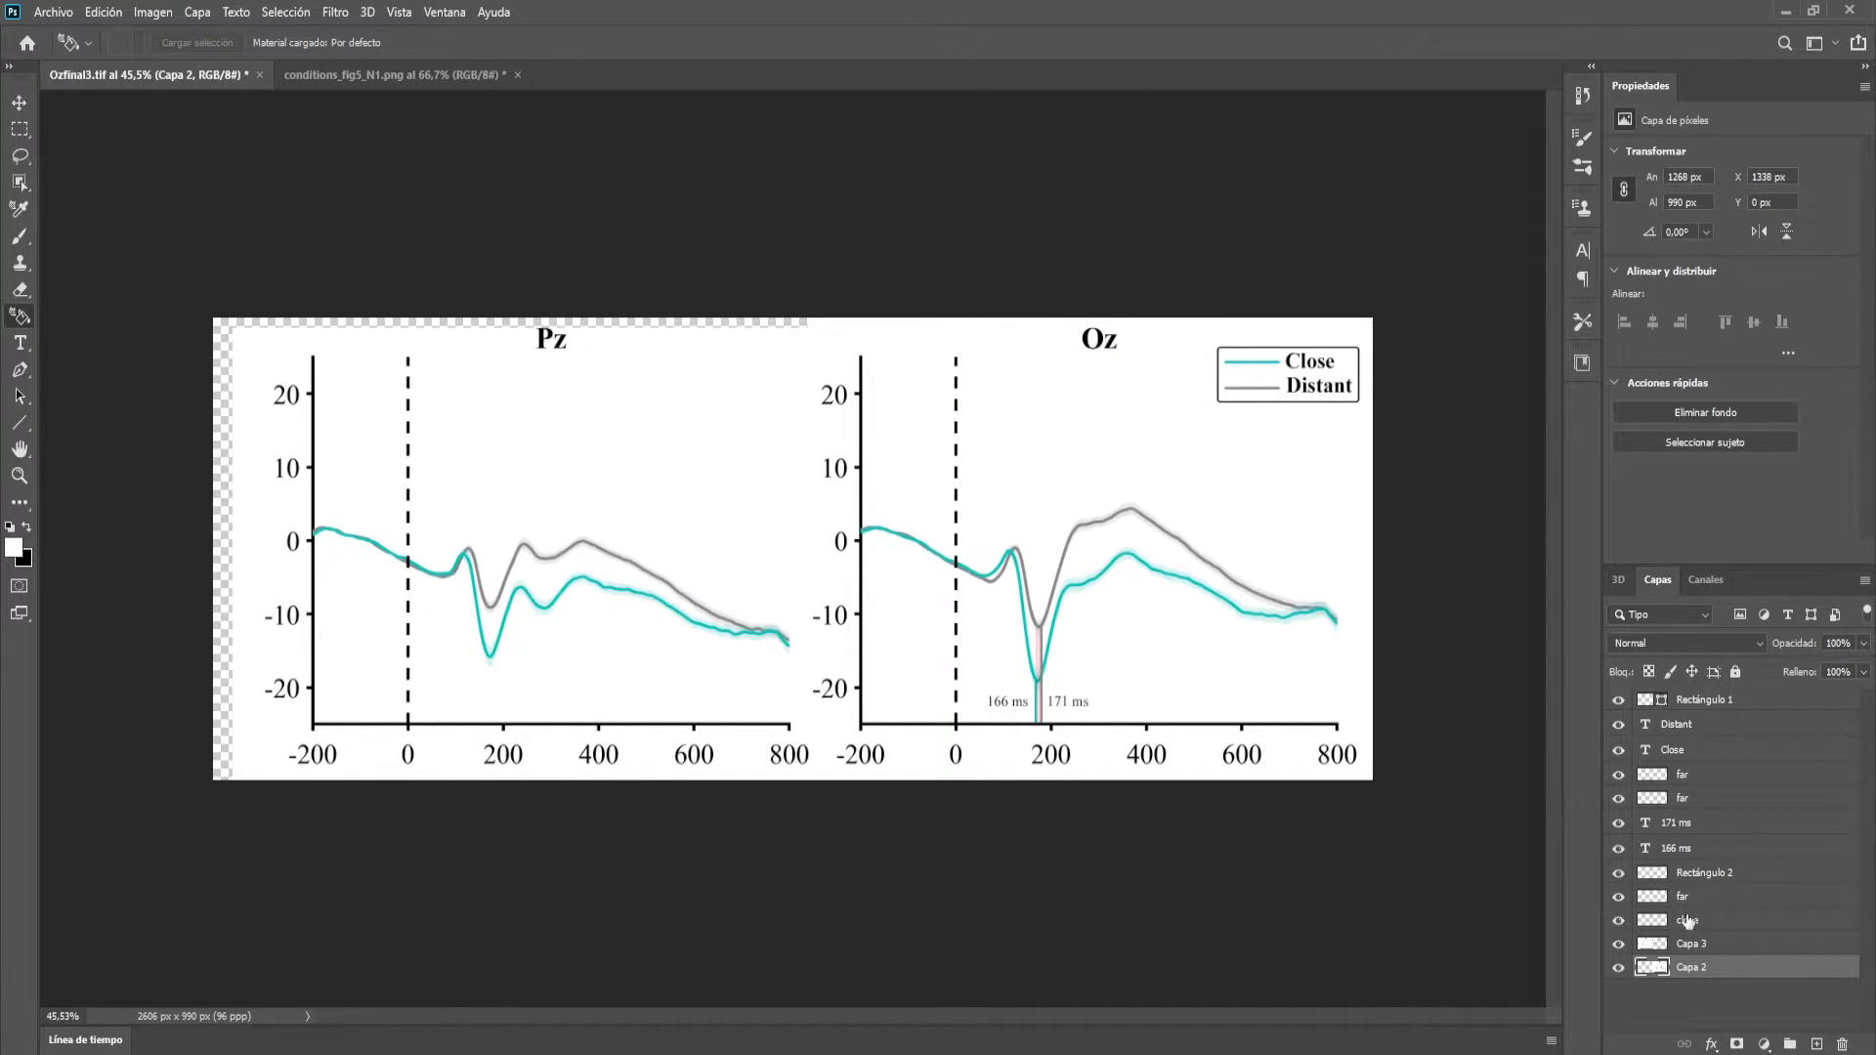
left_click(1695, 945)
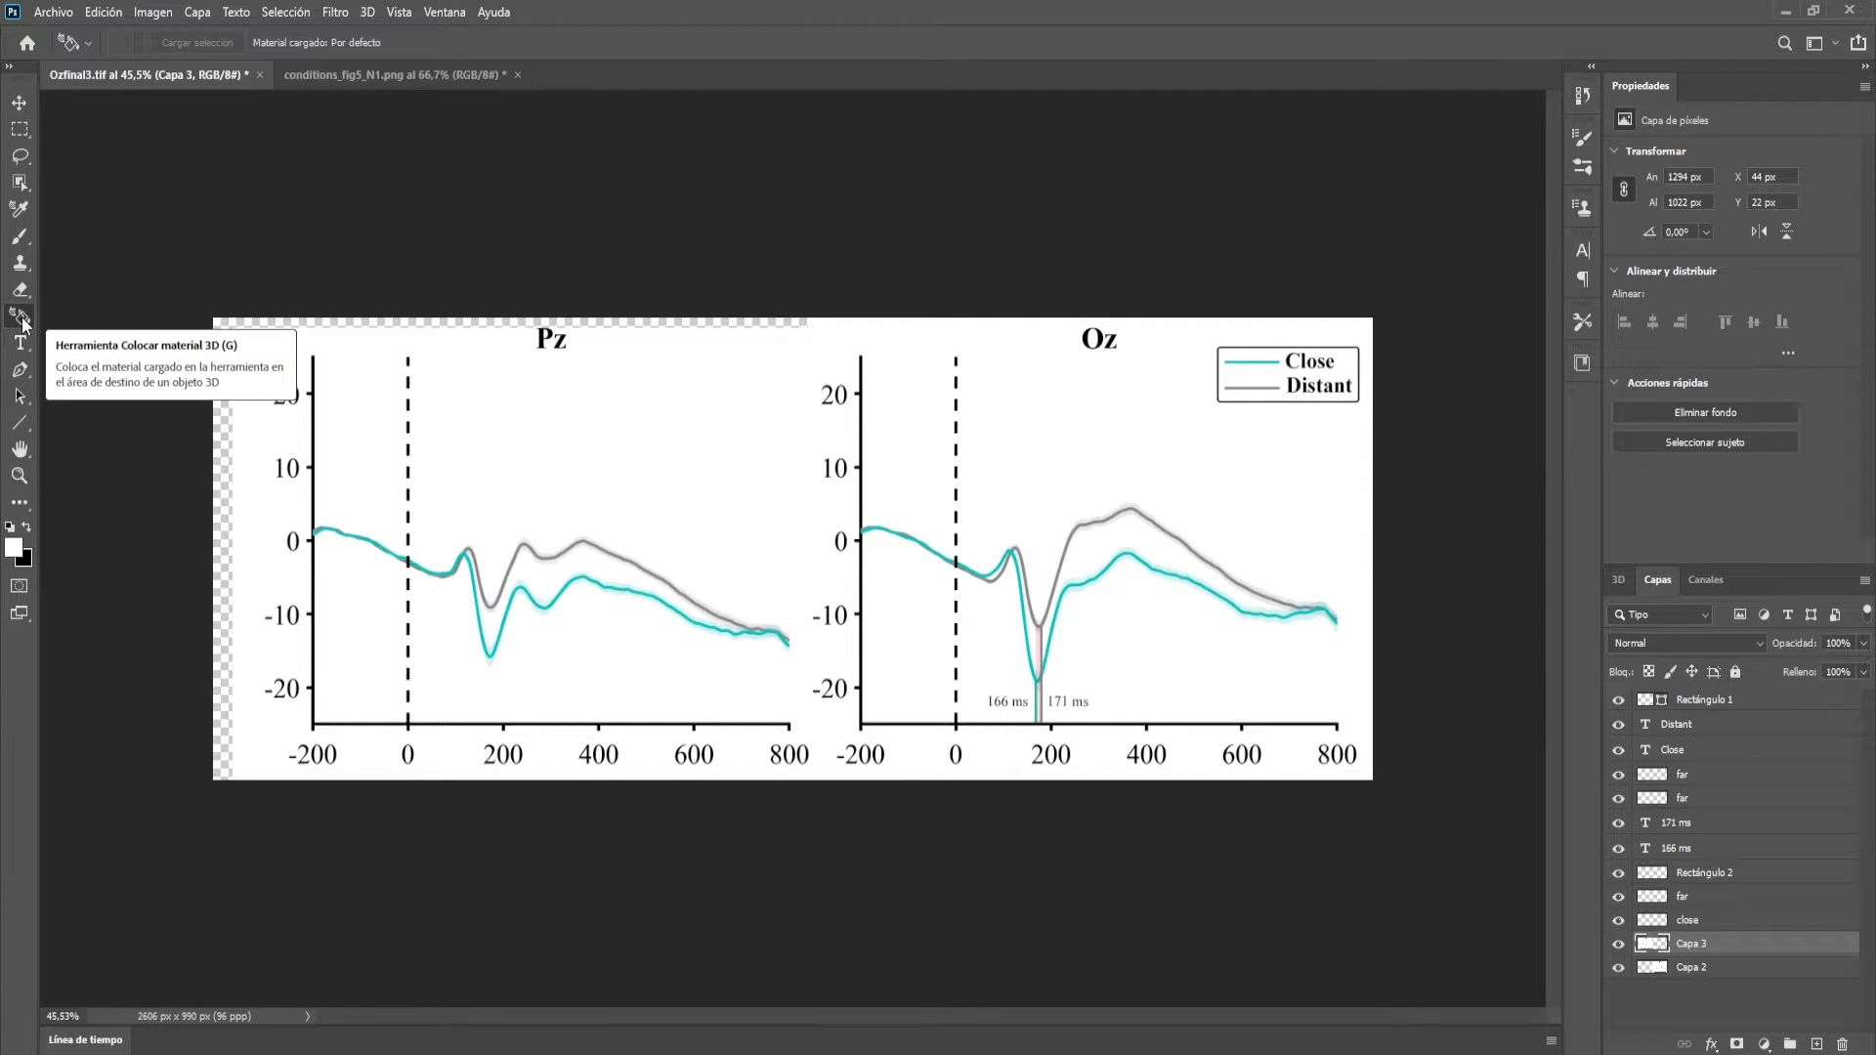
left_click(21, 506)
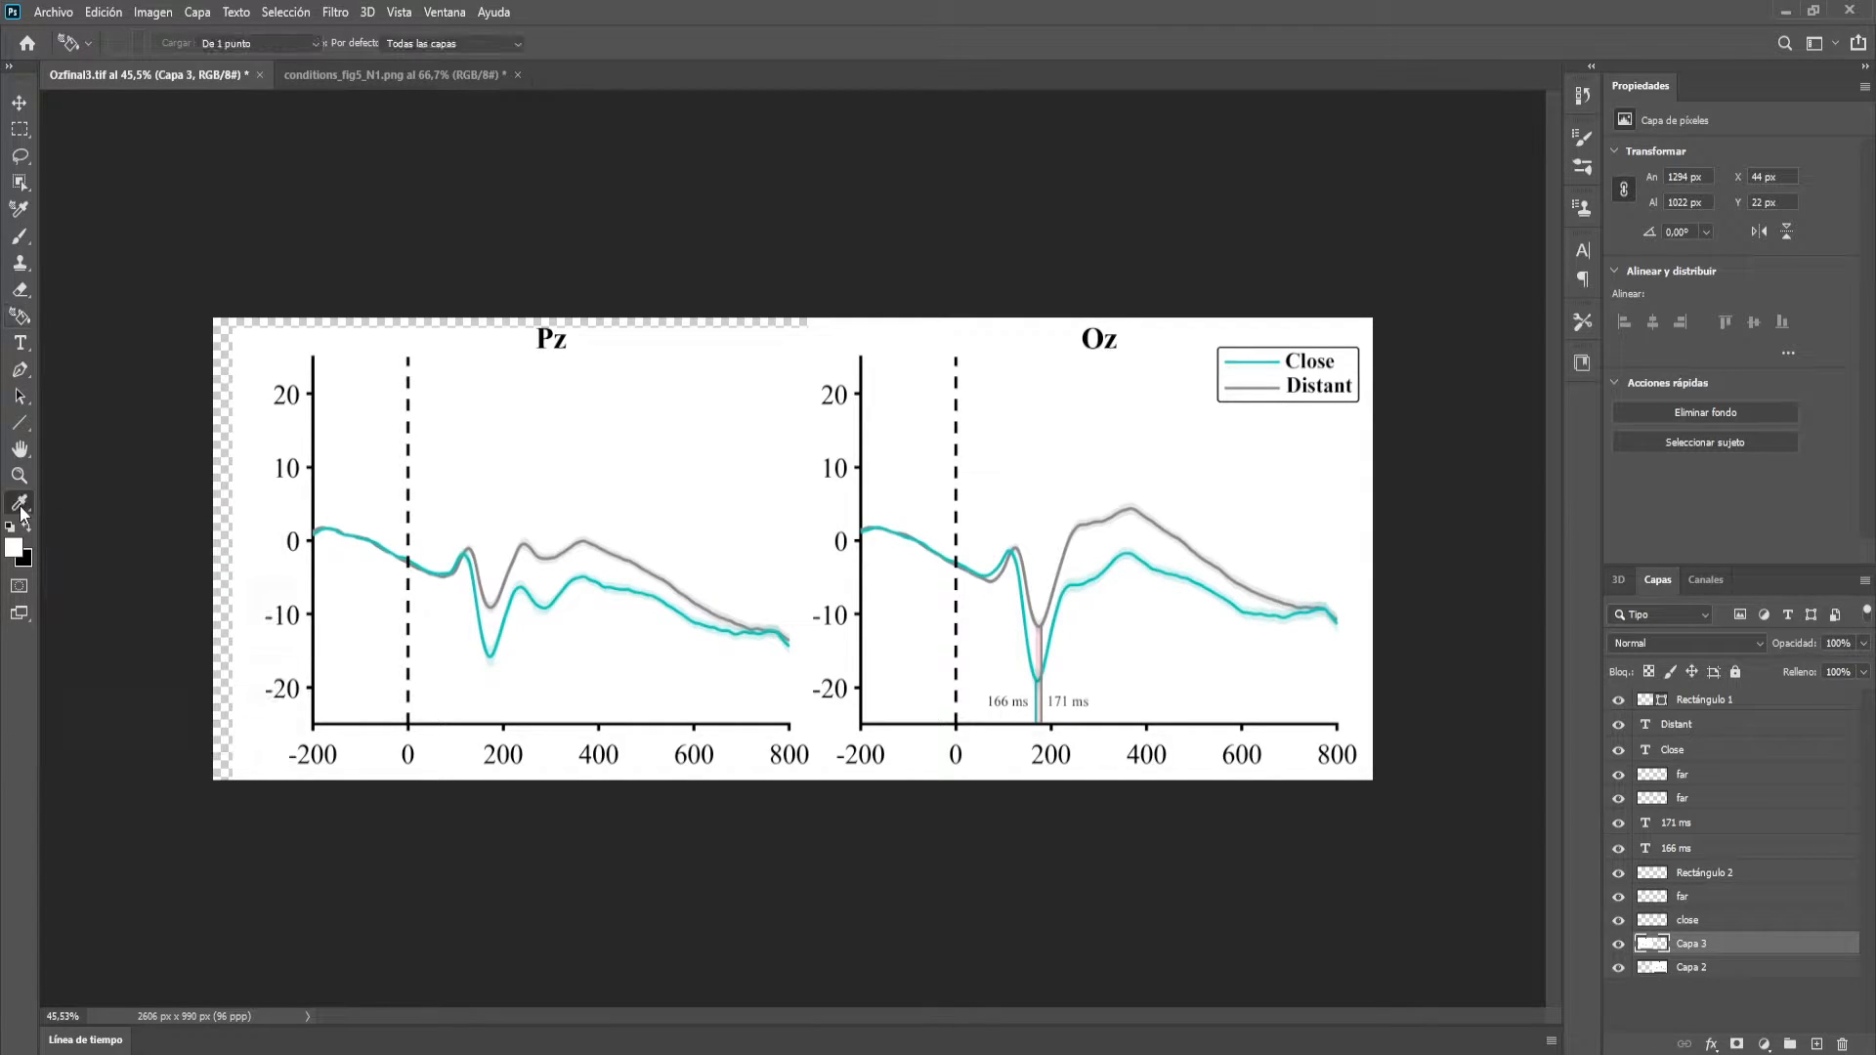
right_click(21, 511)
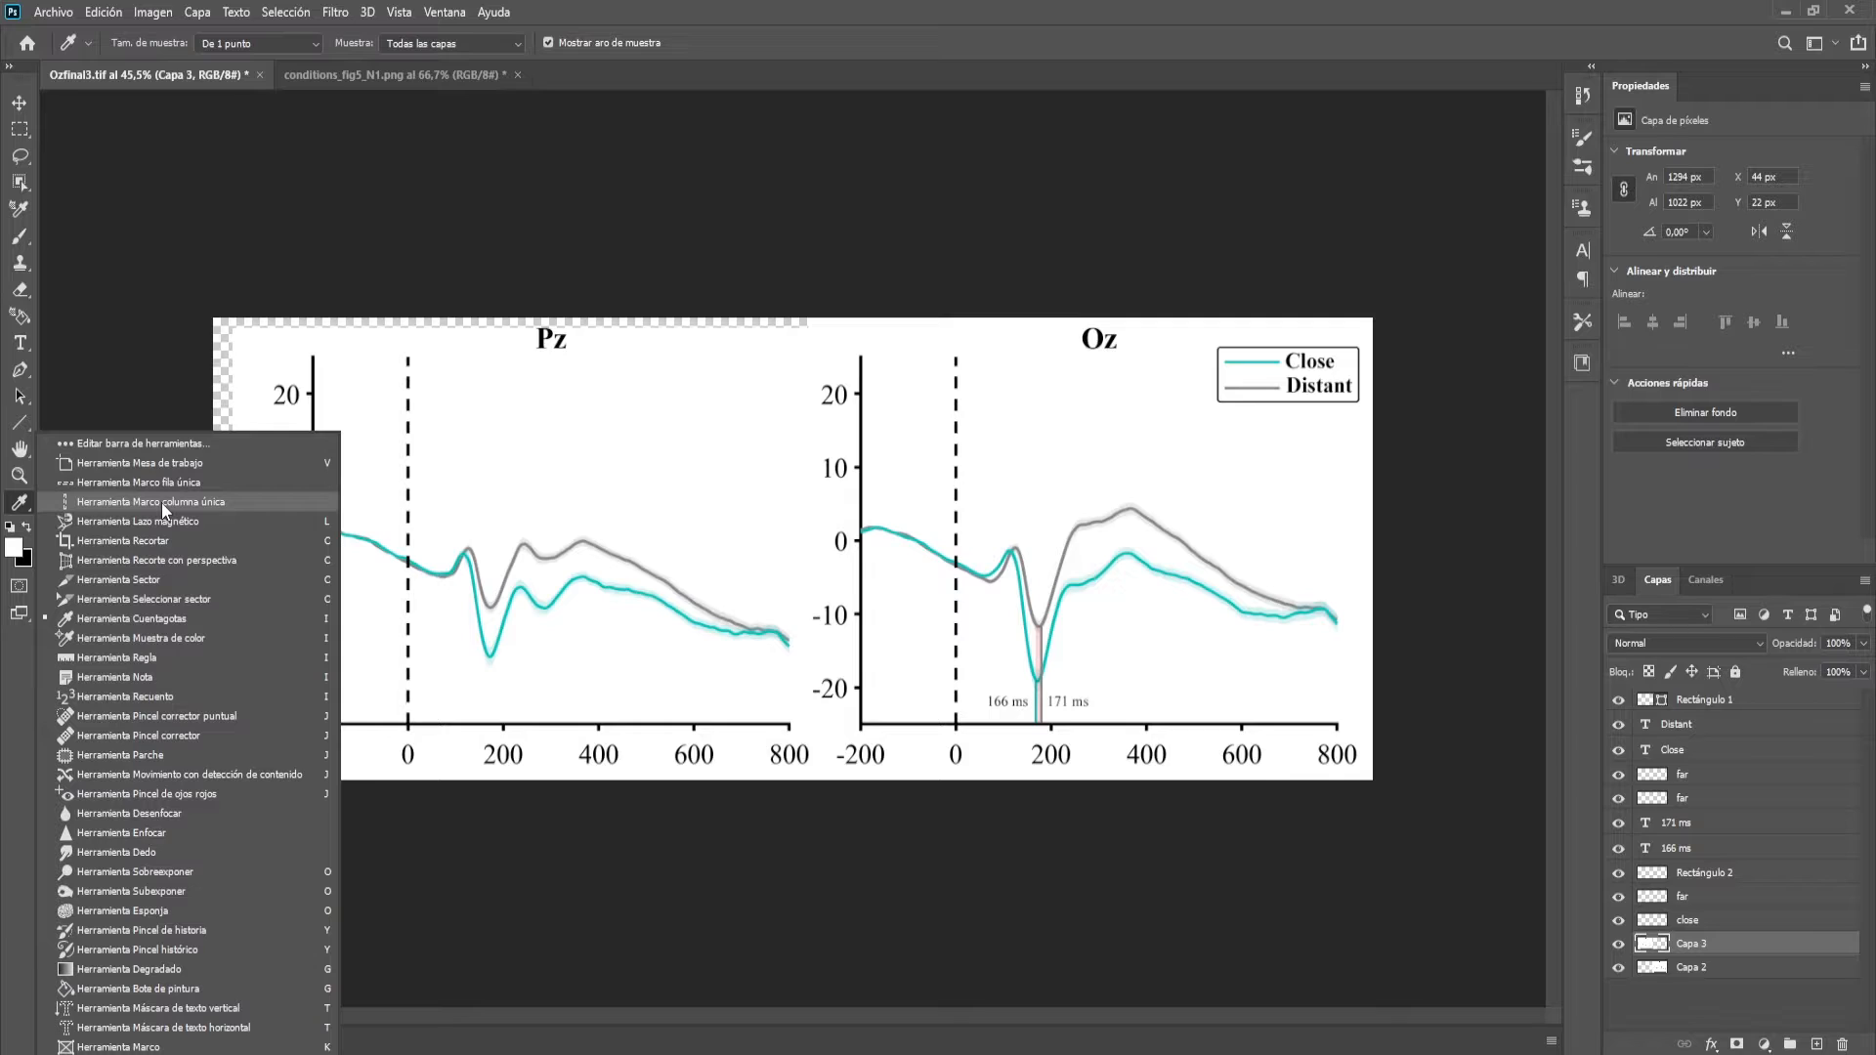
left_click(138, 988)
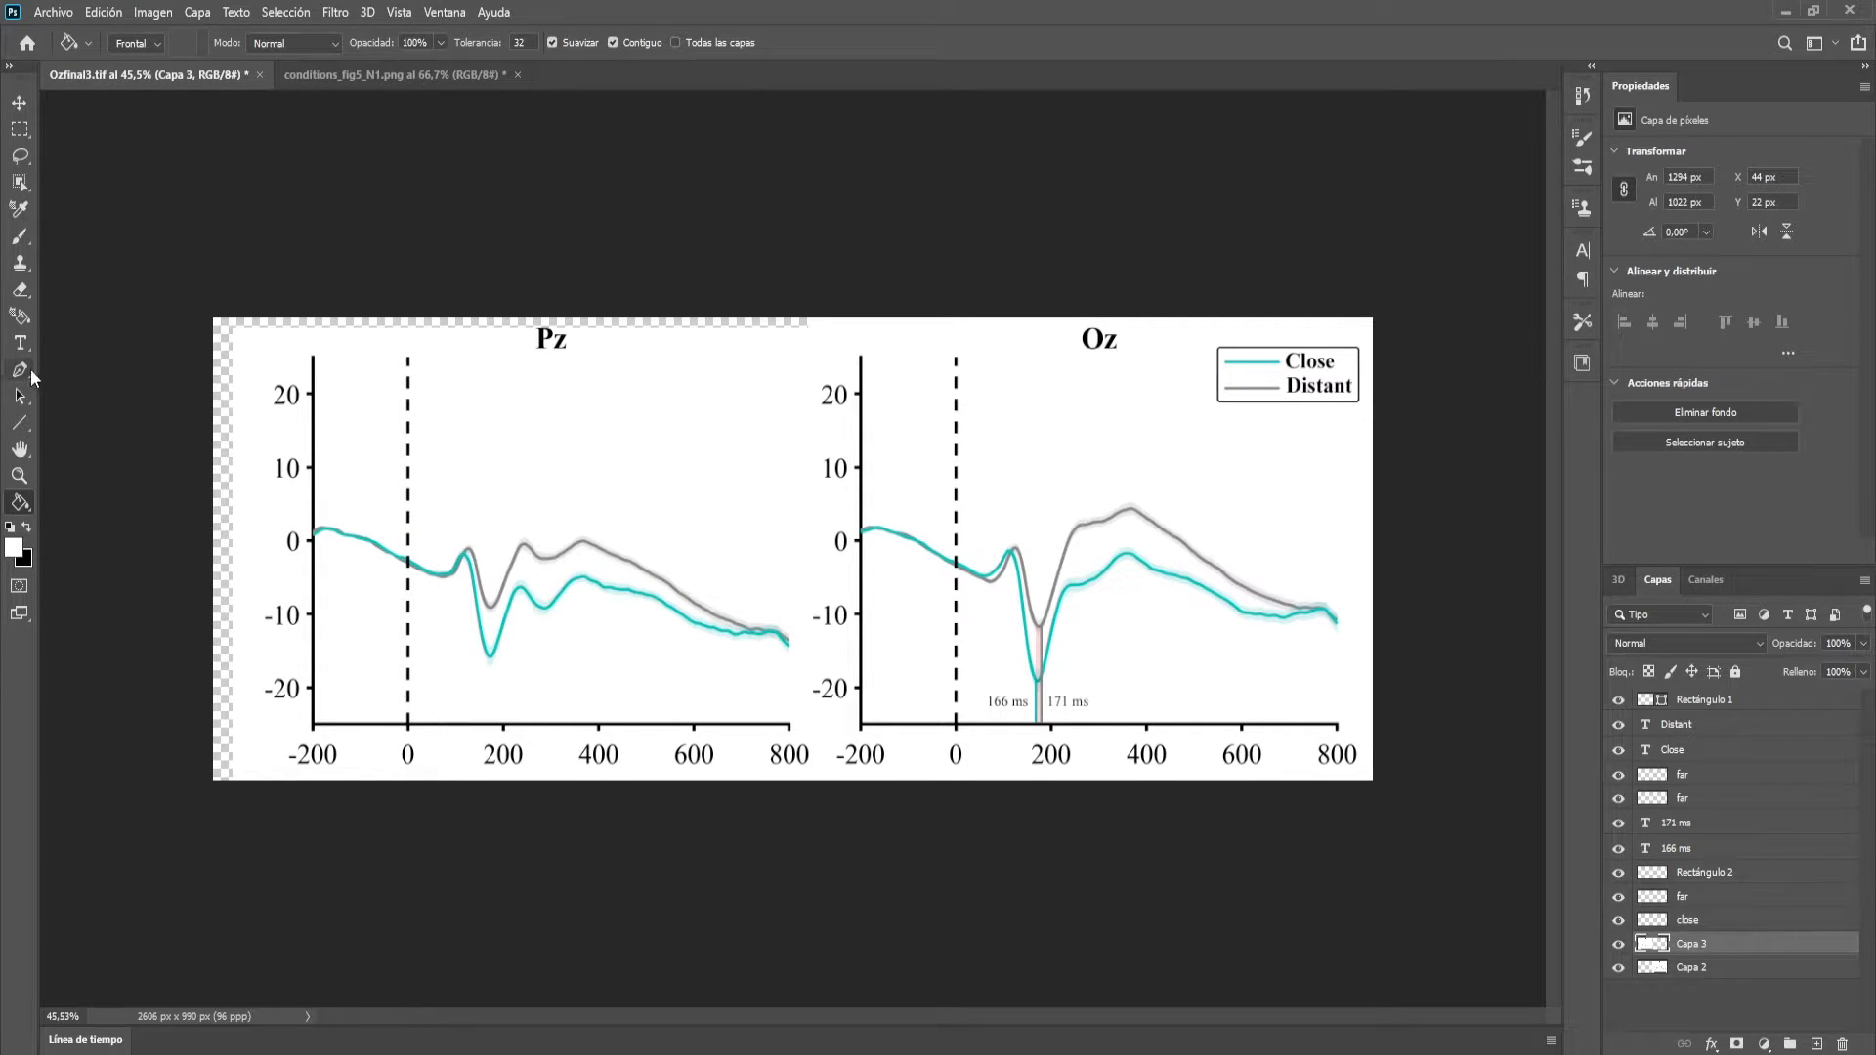
left_click(20, 318)
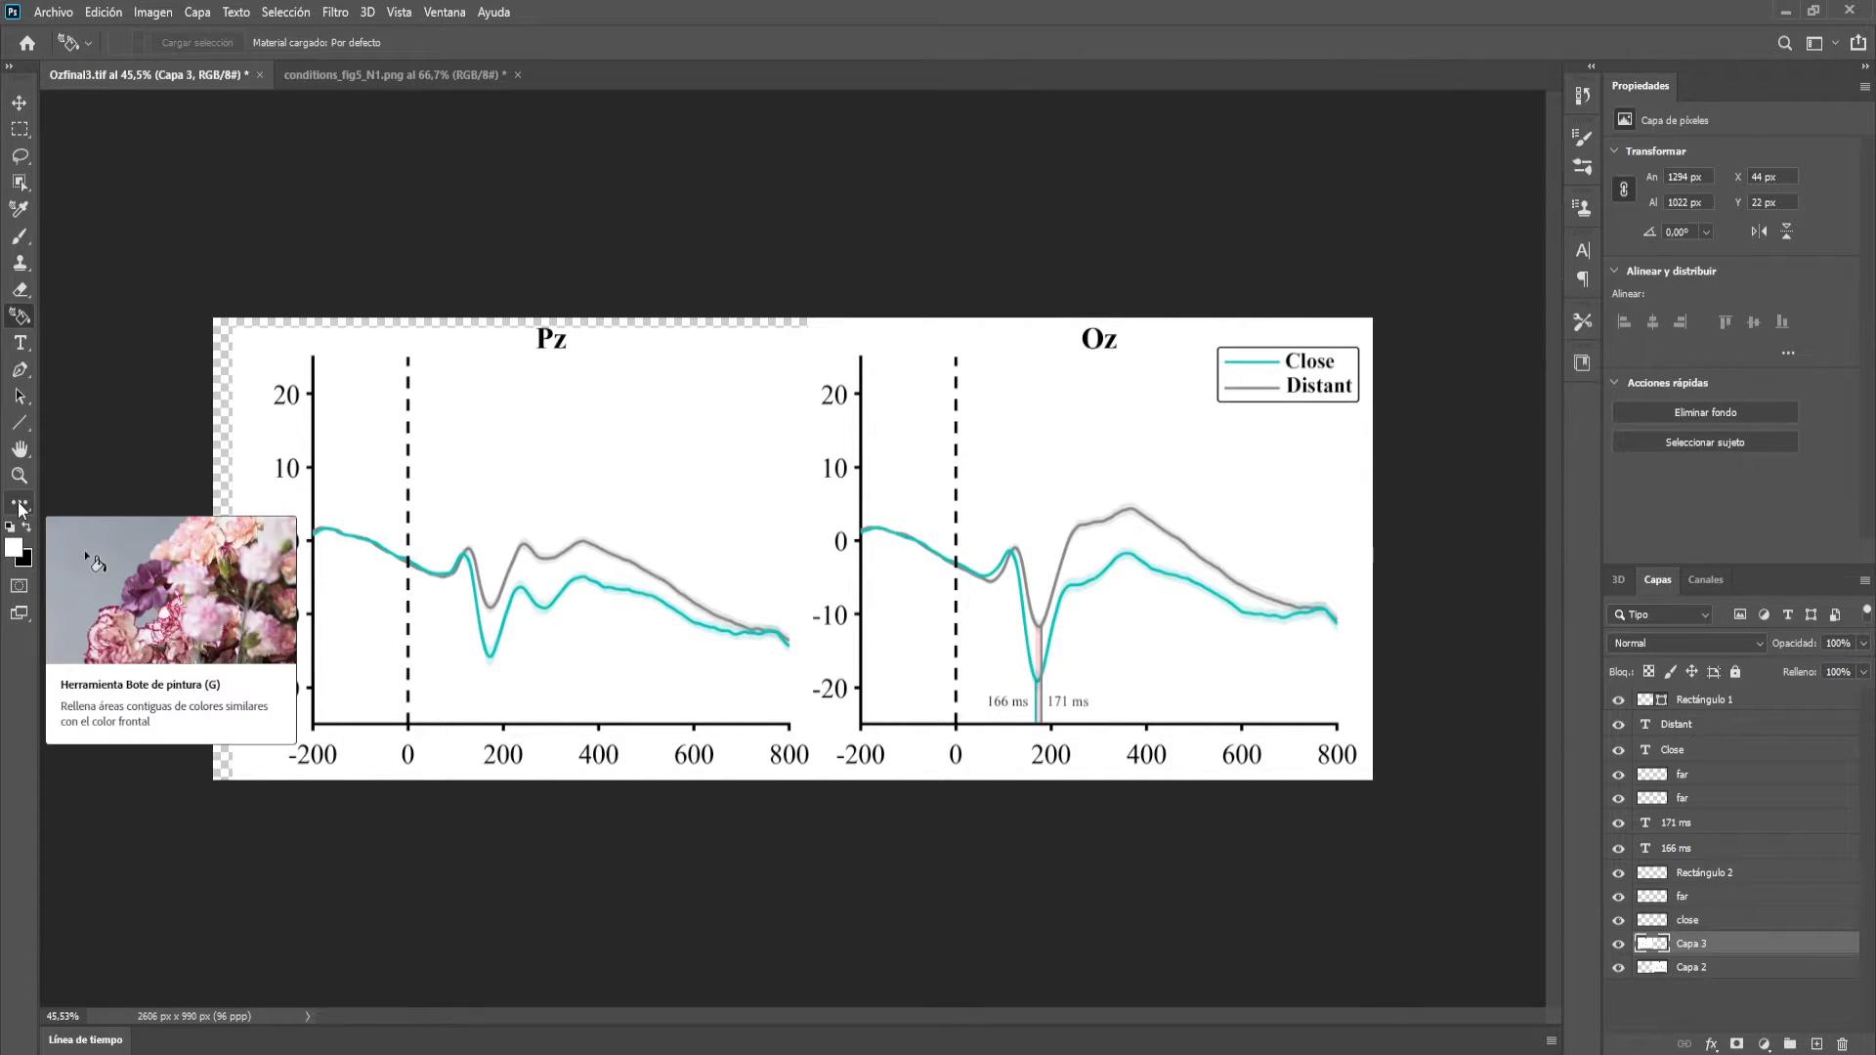
left_click(20, 476)
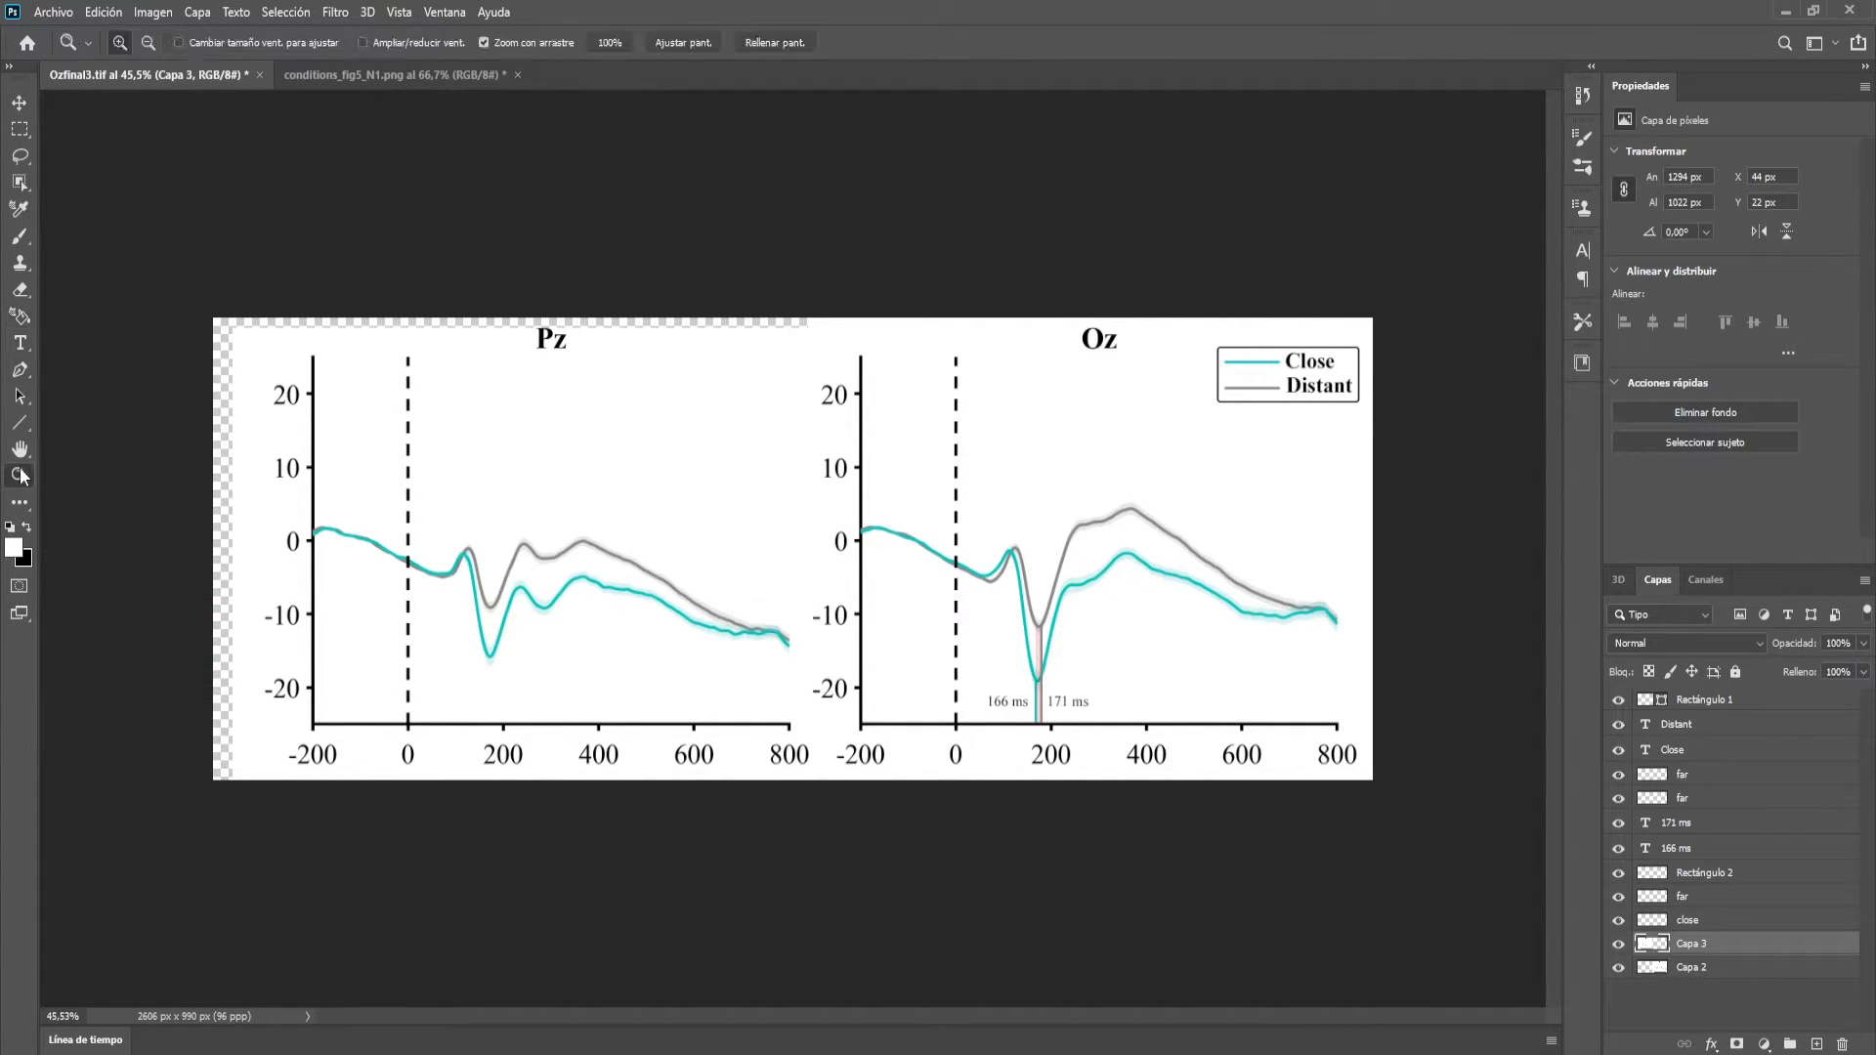
left_click(22, 503)
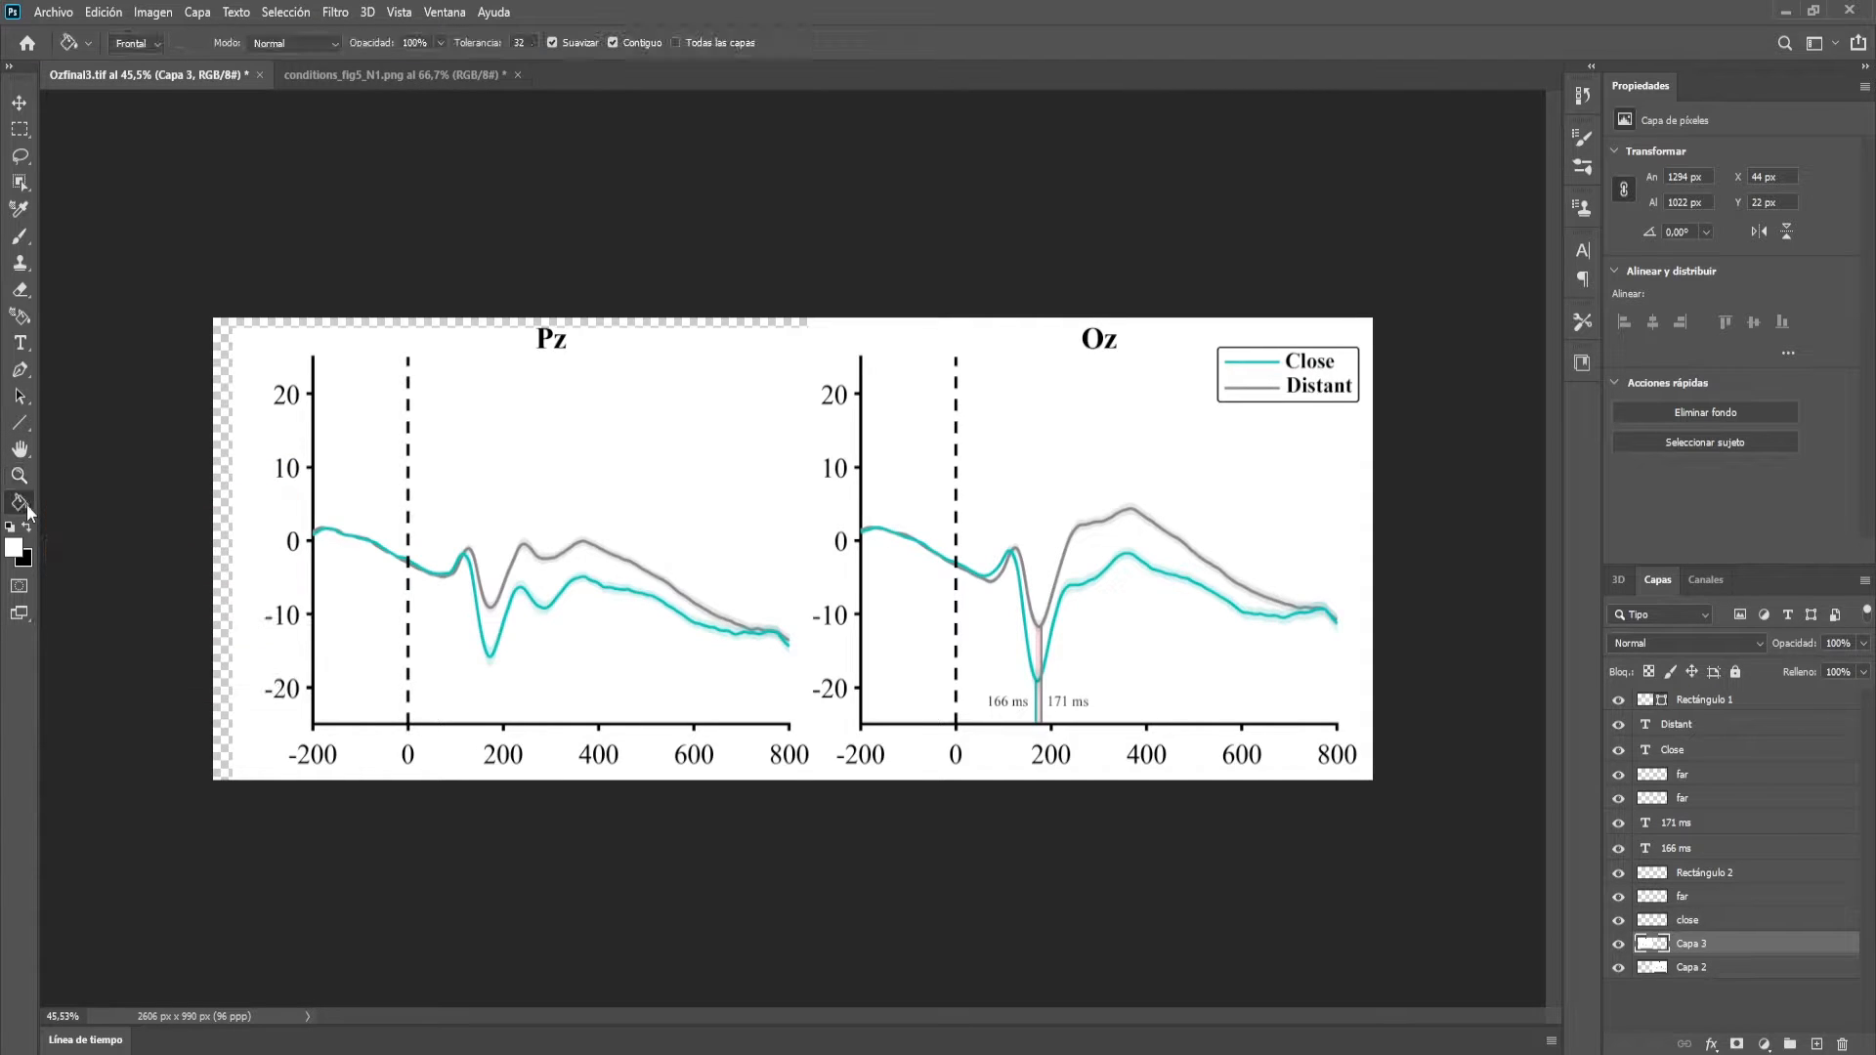
Undo the trial fill on Capa 3 and fill the transparent area around the Pz plot with white on Capa 2
left_click(230, 418)
key("ctrl+z")
left_click(1723, 968)
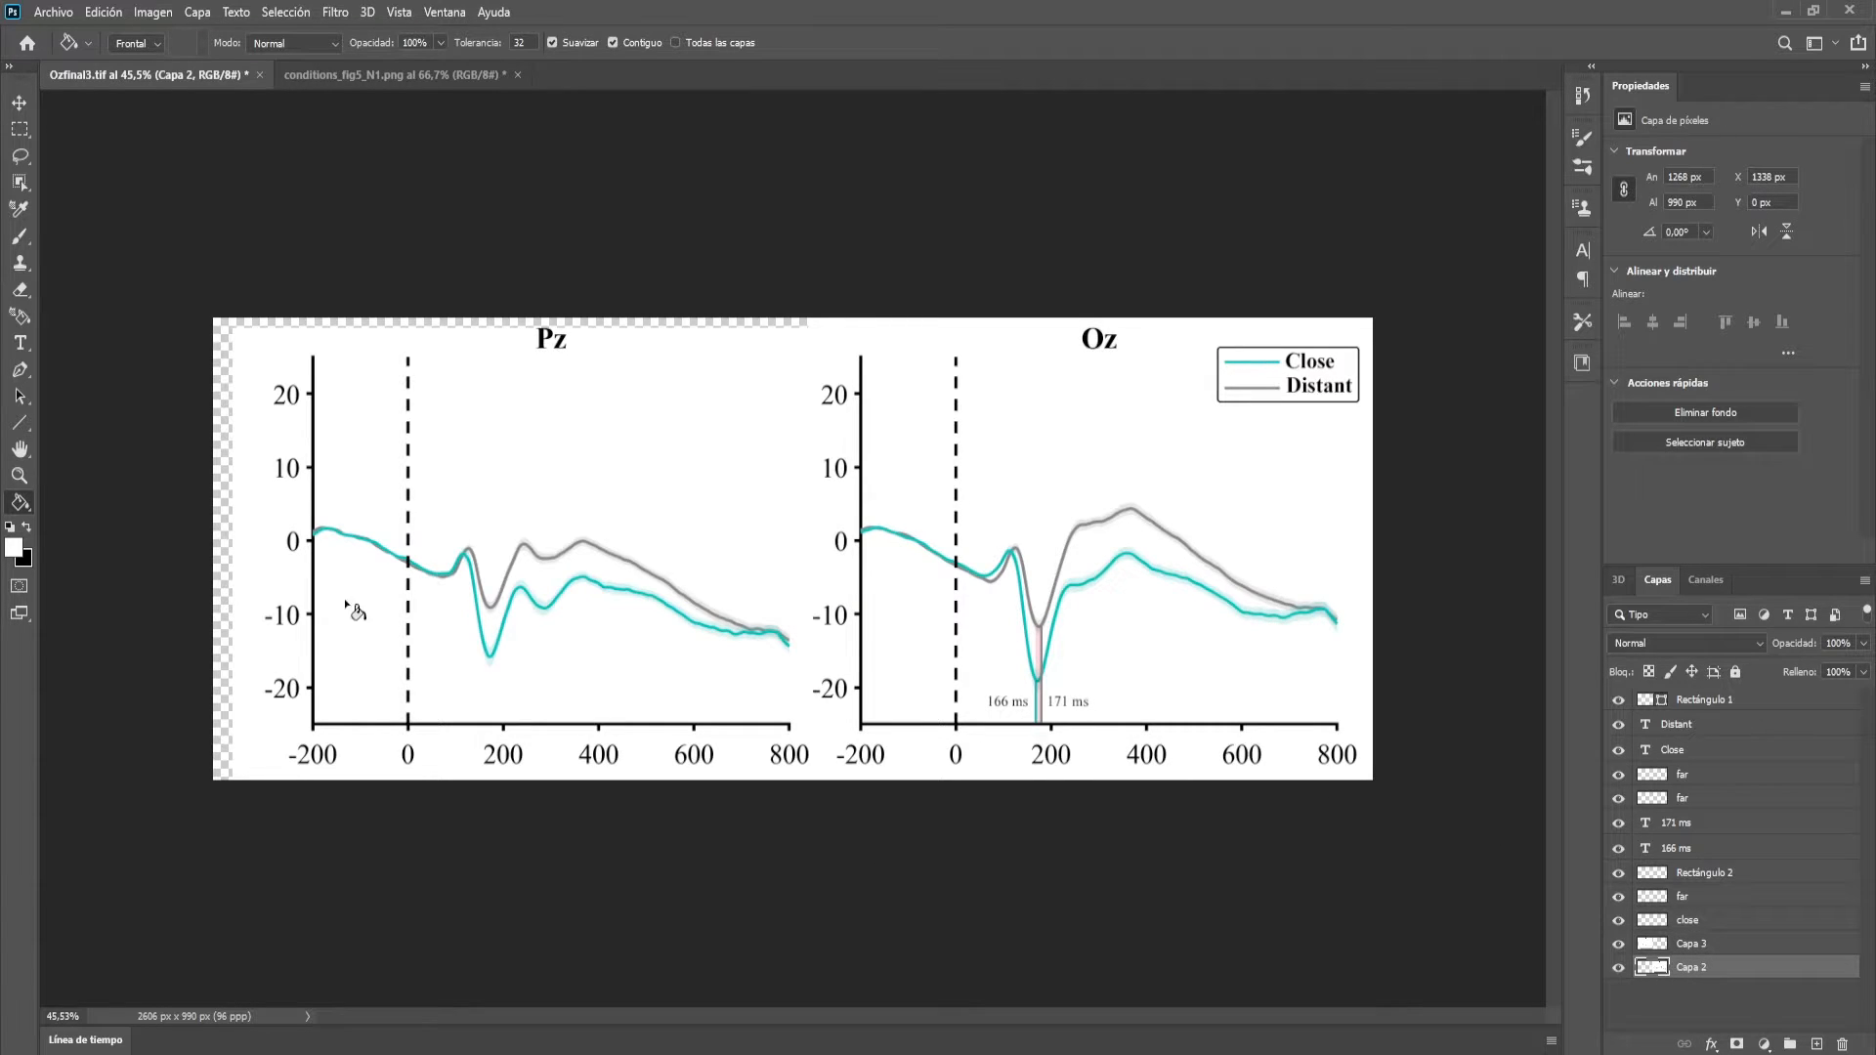
left_click(236, 558)
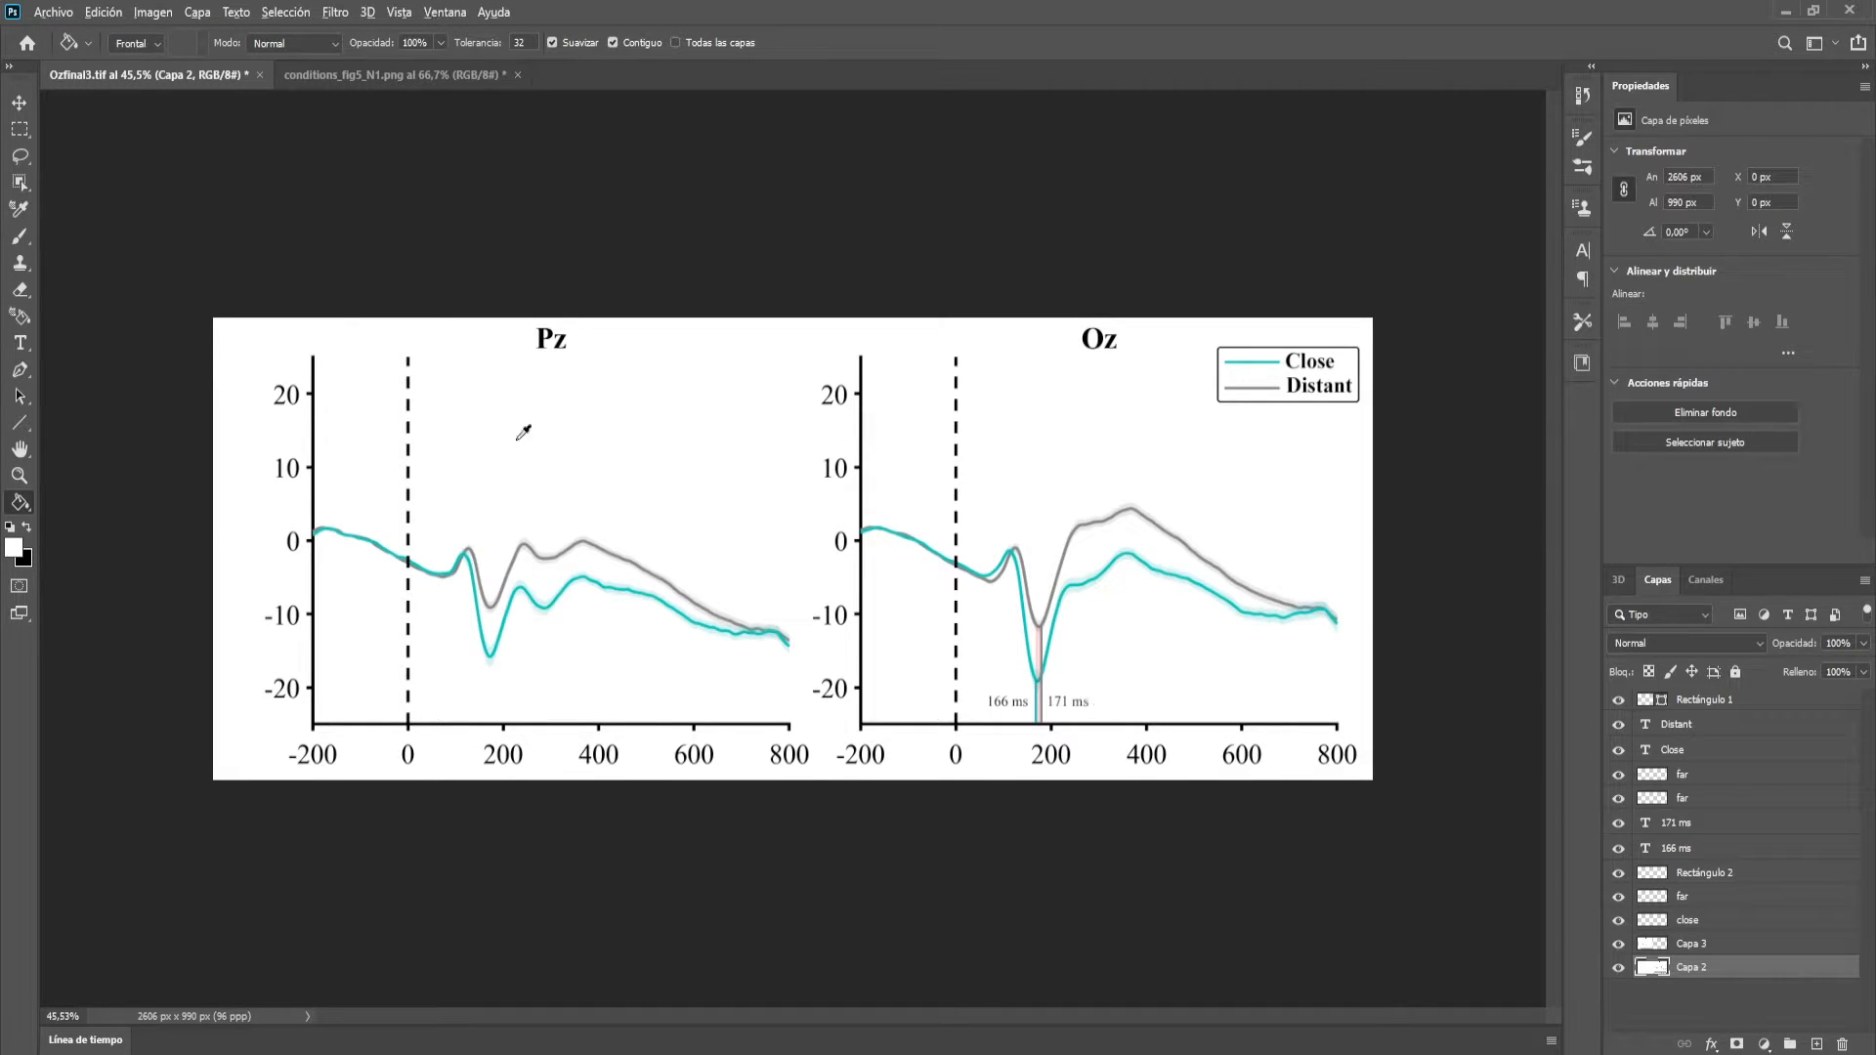
Hide the pink shaded rectangle layer Rectángulo 2 between the 166 ms and 171 ms lines of the Oz plot
left_click(20, 103)
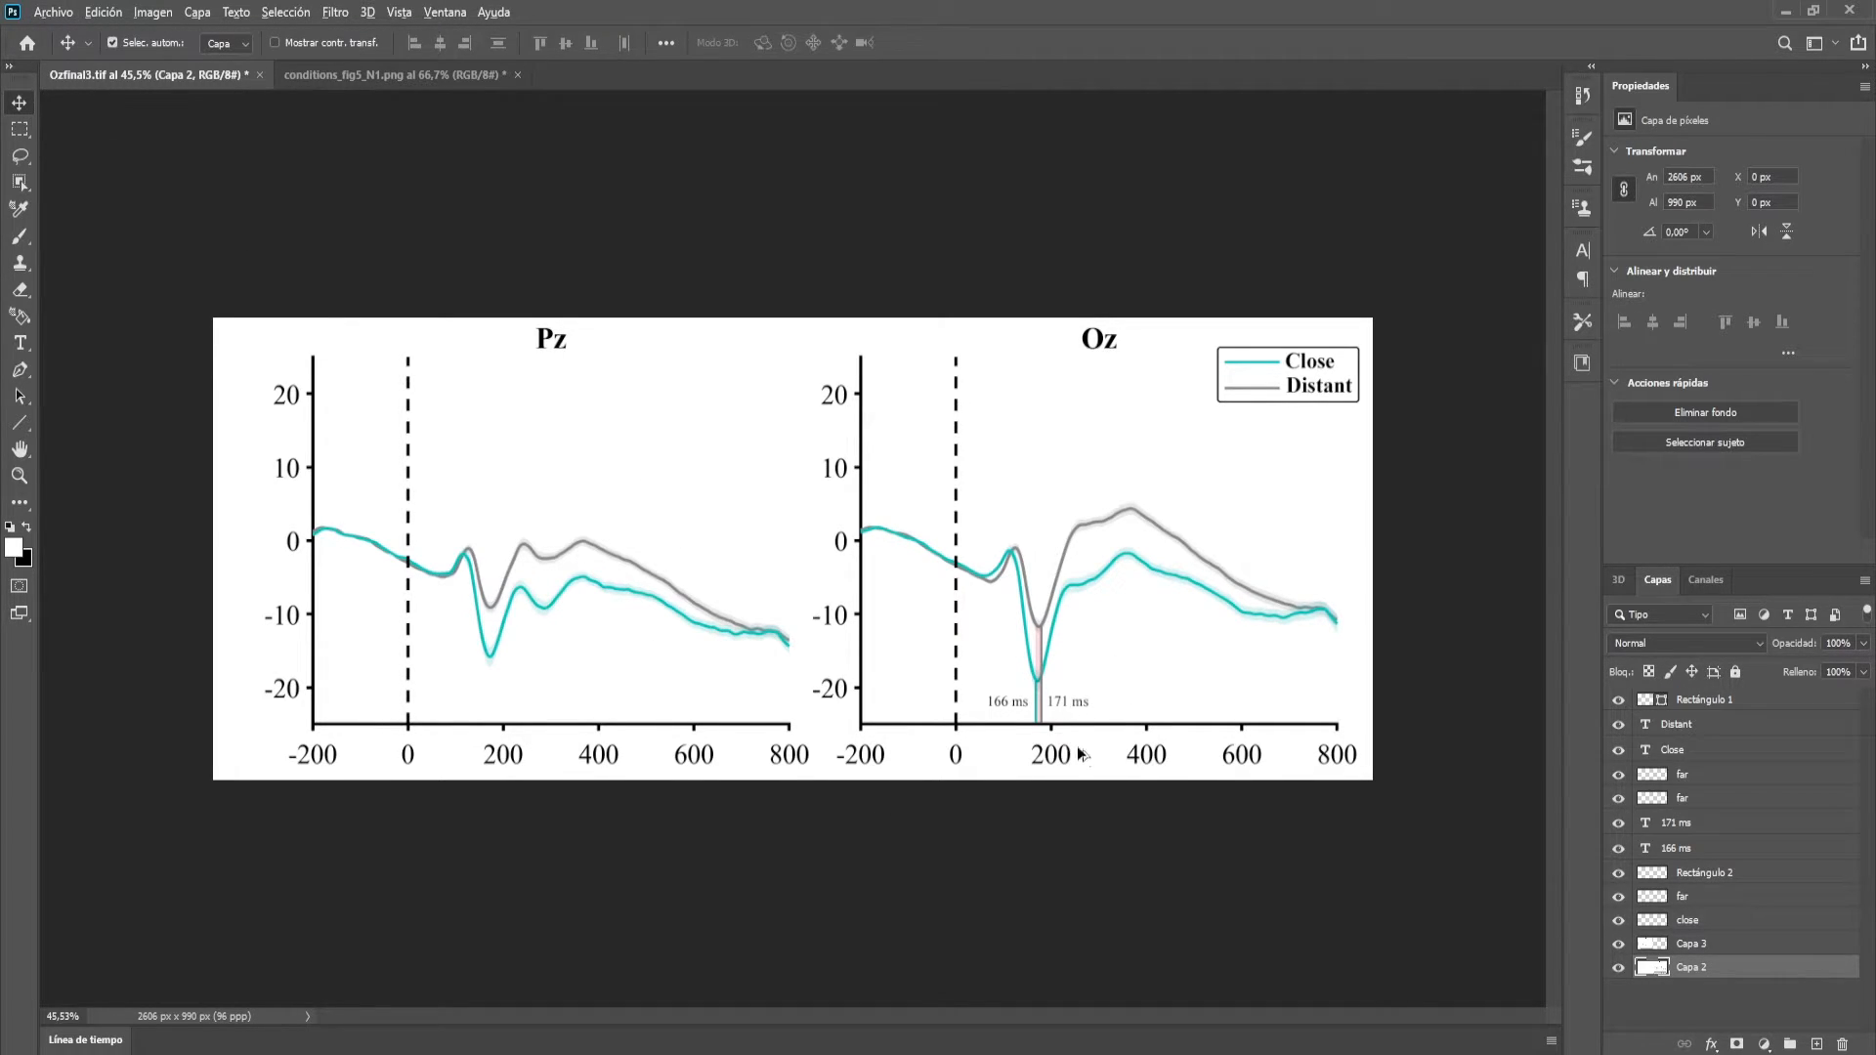
scroll(1075, 741, "up", 2)
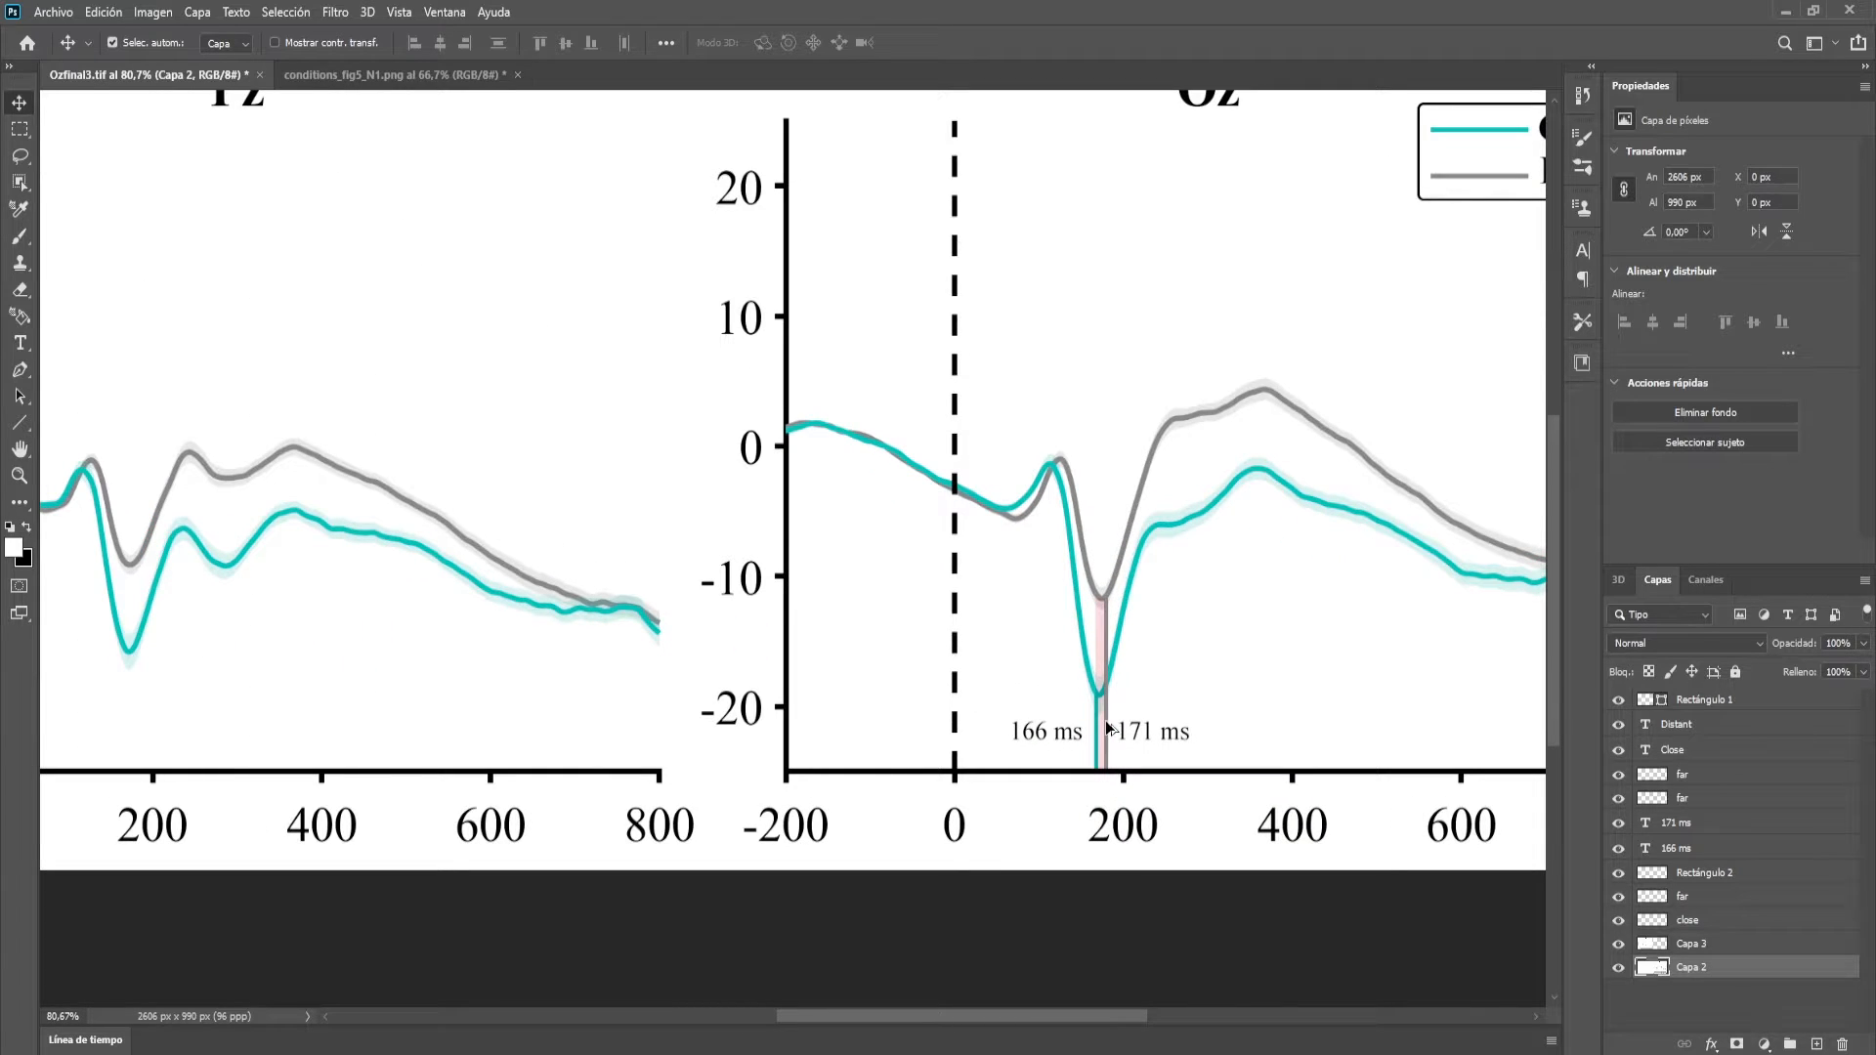
left_click(1094, 731)
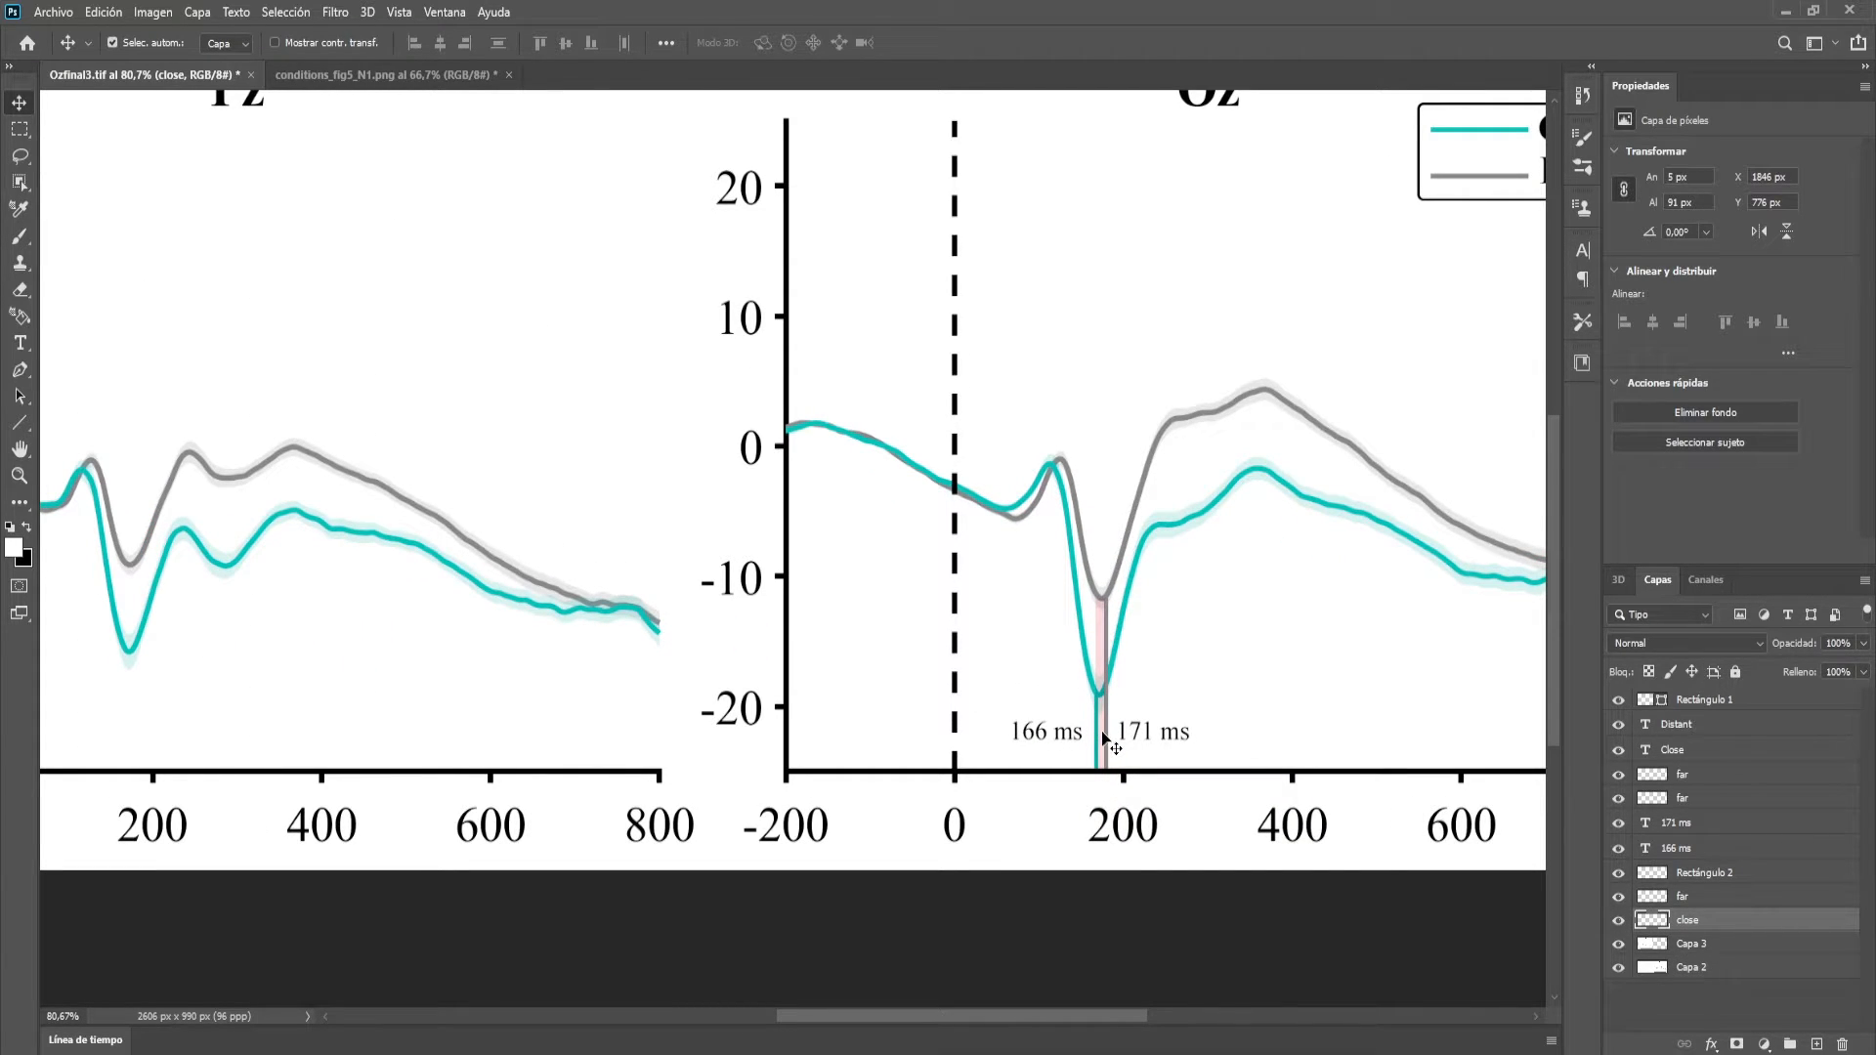
left_click(1102, 735)
scroll(1100, 735, "up", 2)
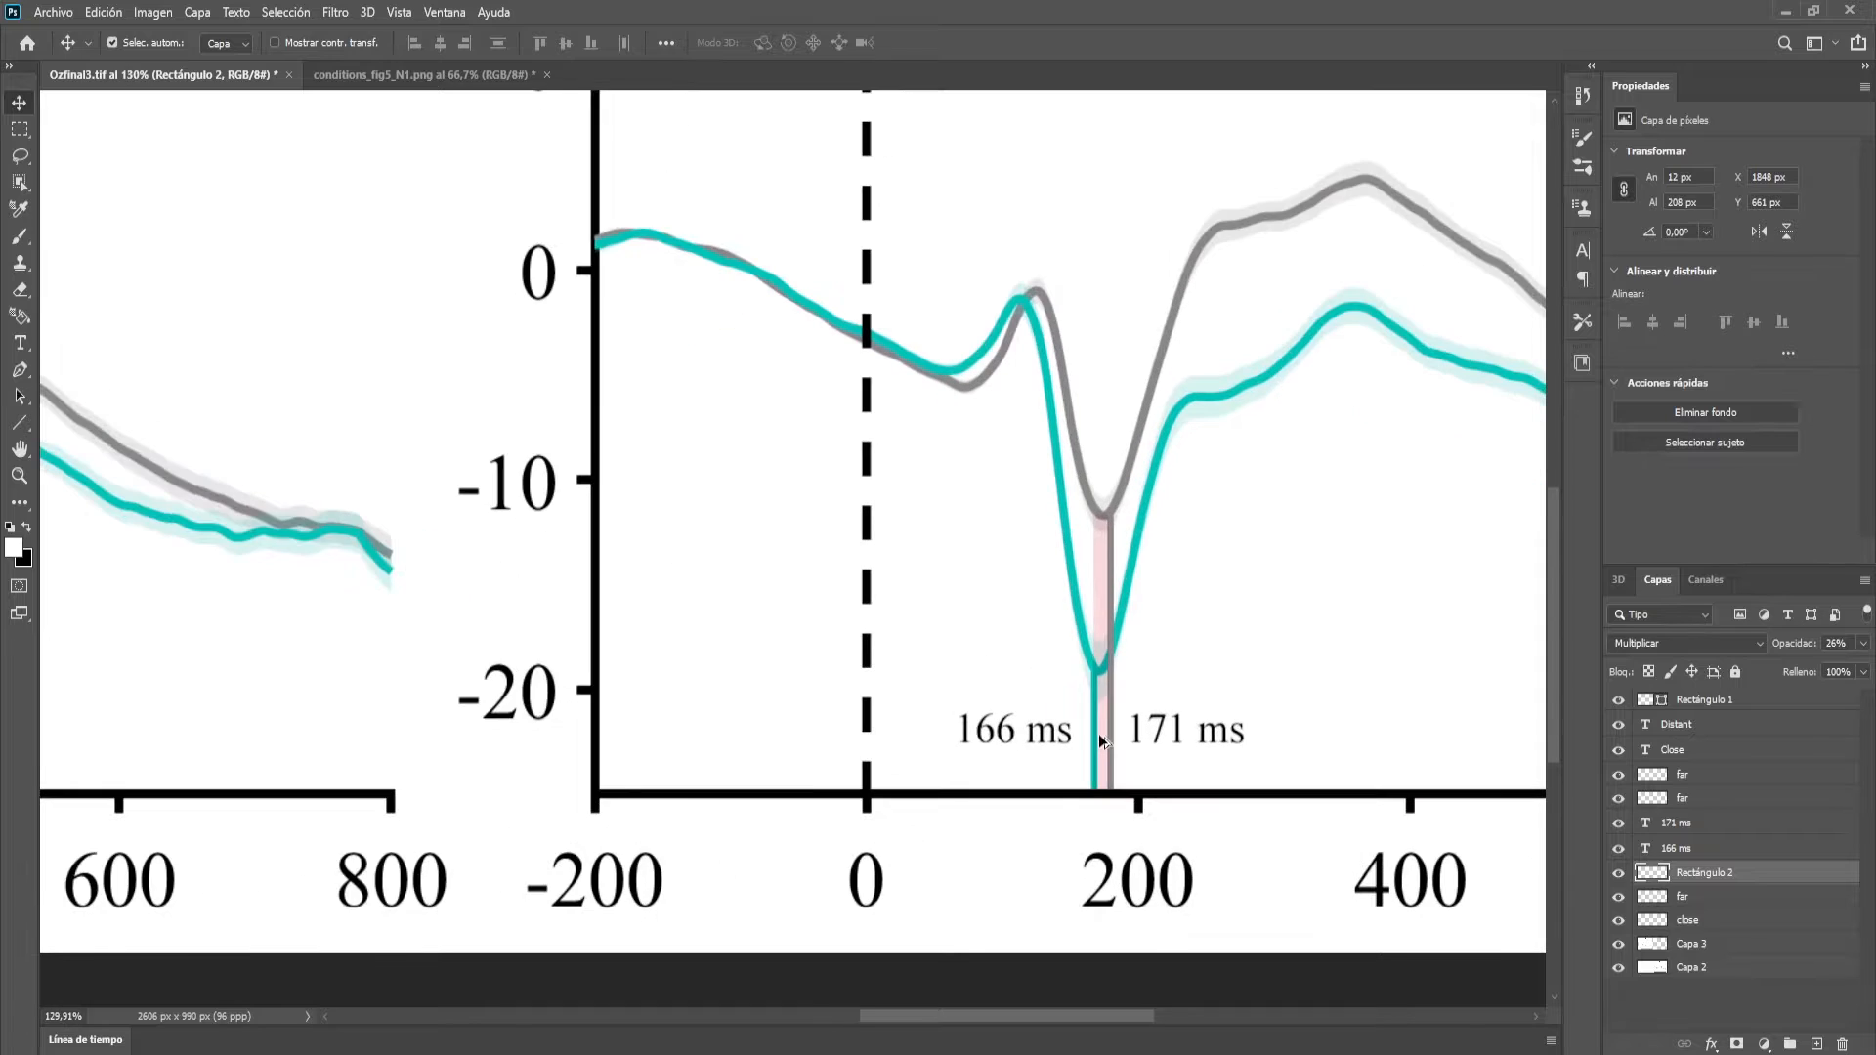
left_click(1620, 874)
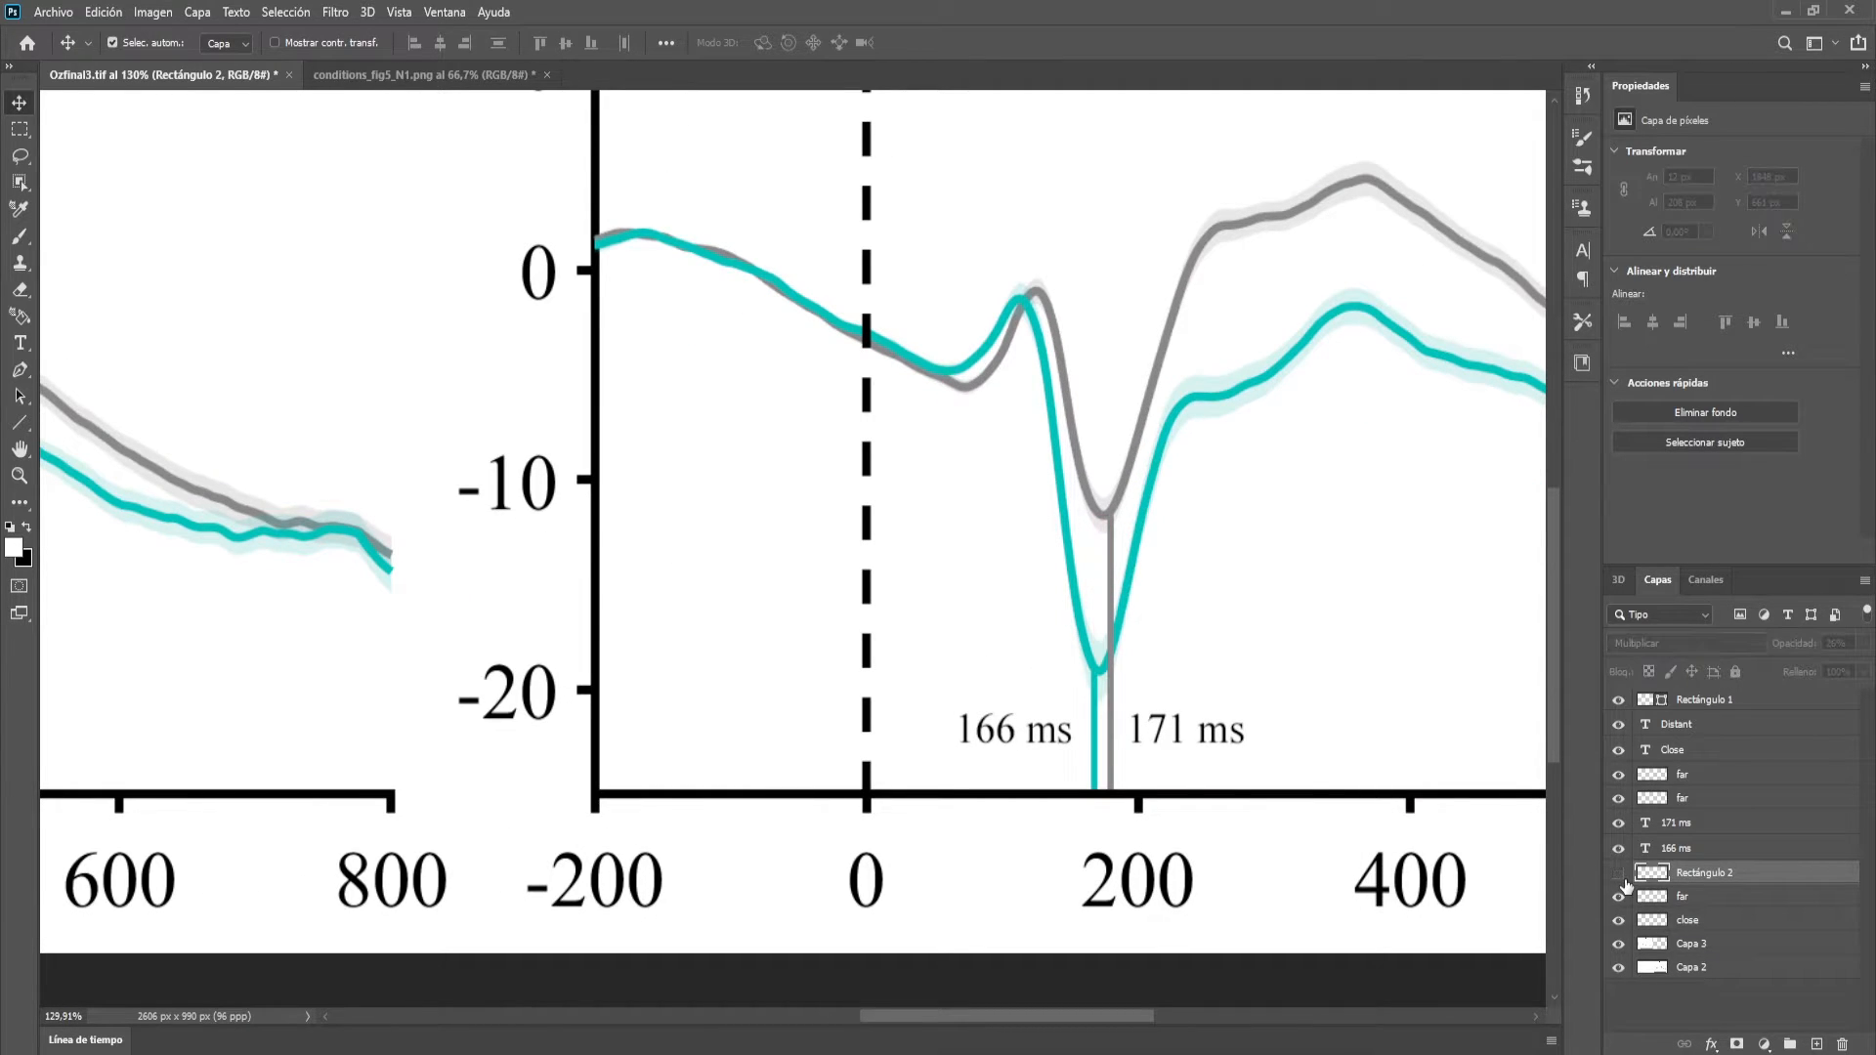
Copy the teal 166 ms line (layer close) to the Pz plot, placing it under the teal trough at about X 615 px, Y 720 px
scroll(747, 694, "down", 3)
scroll(739, 700, "down", 1)
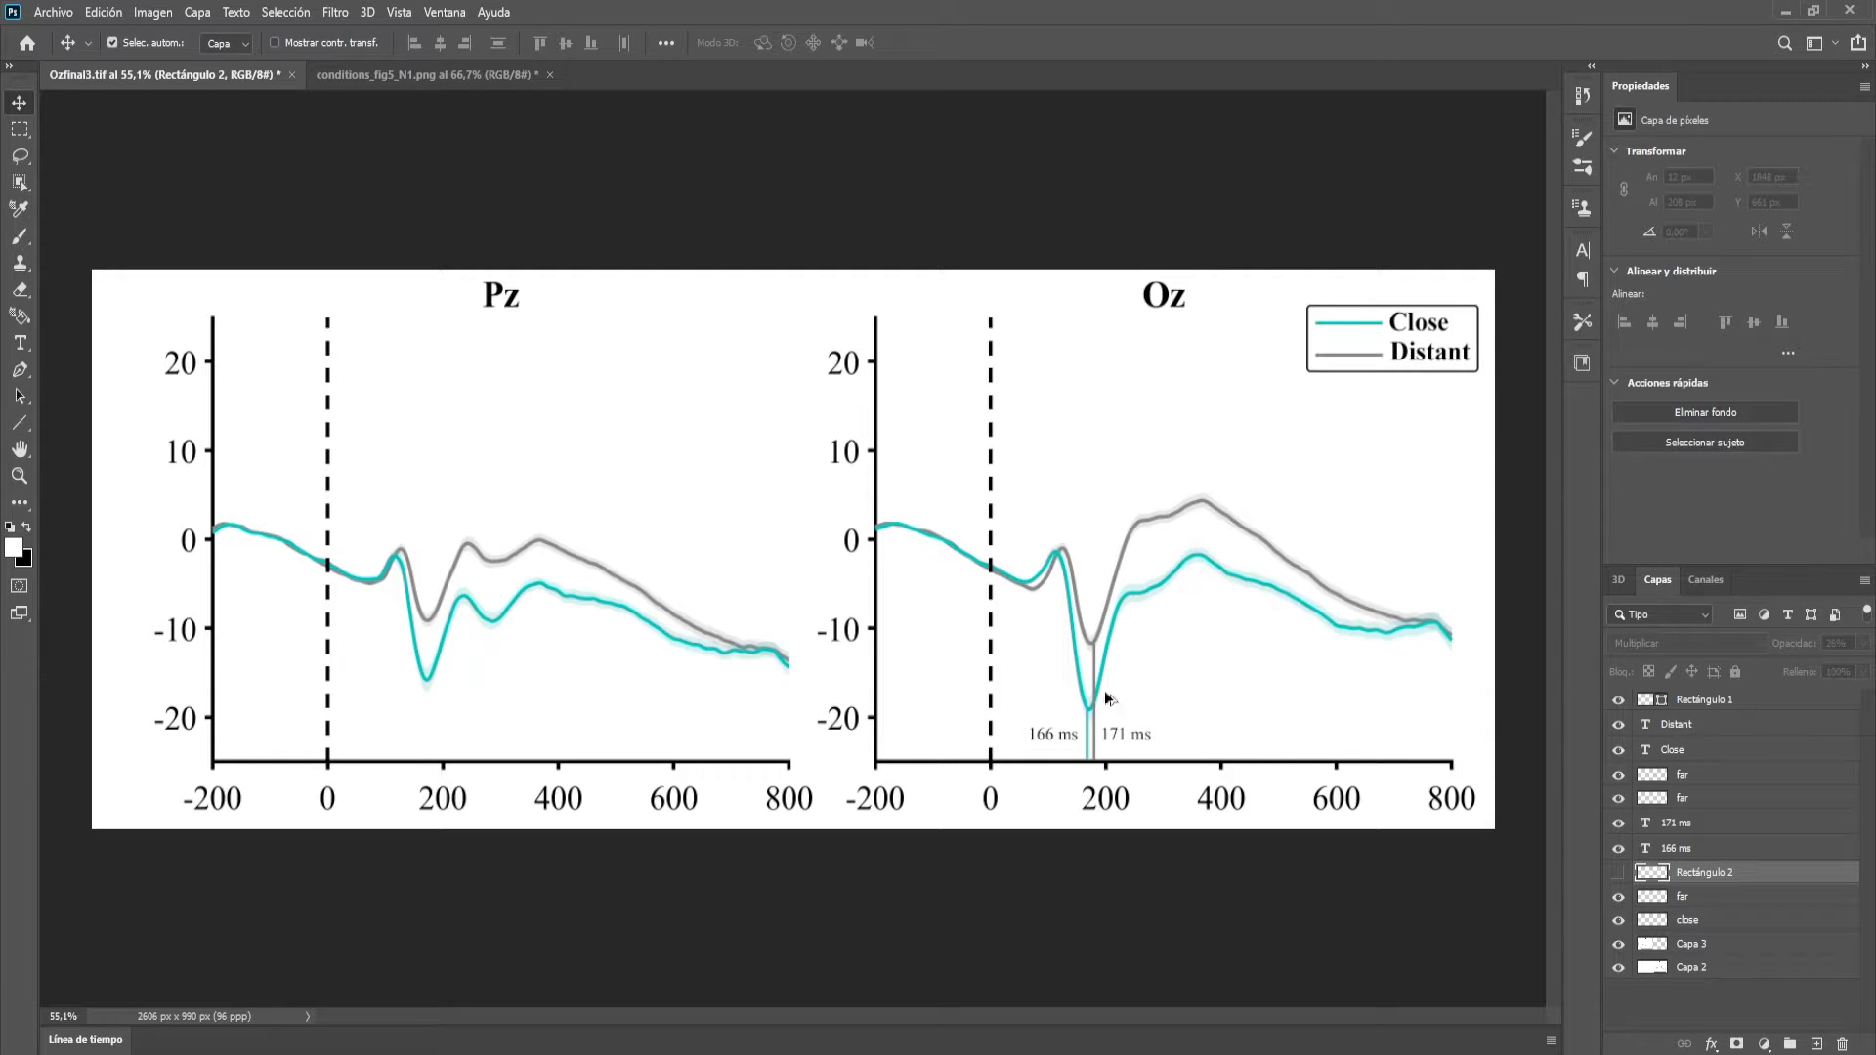
scroll(1110, 739, "up", 5)
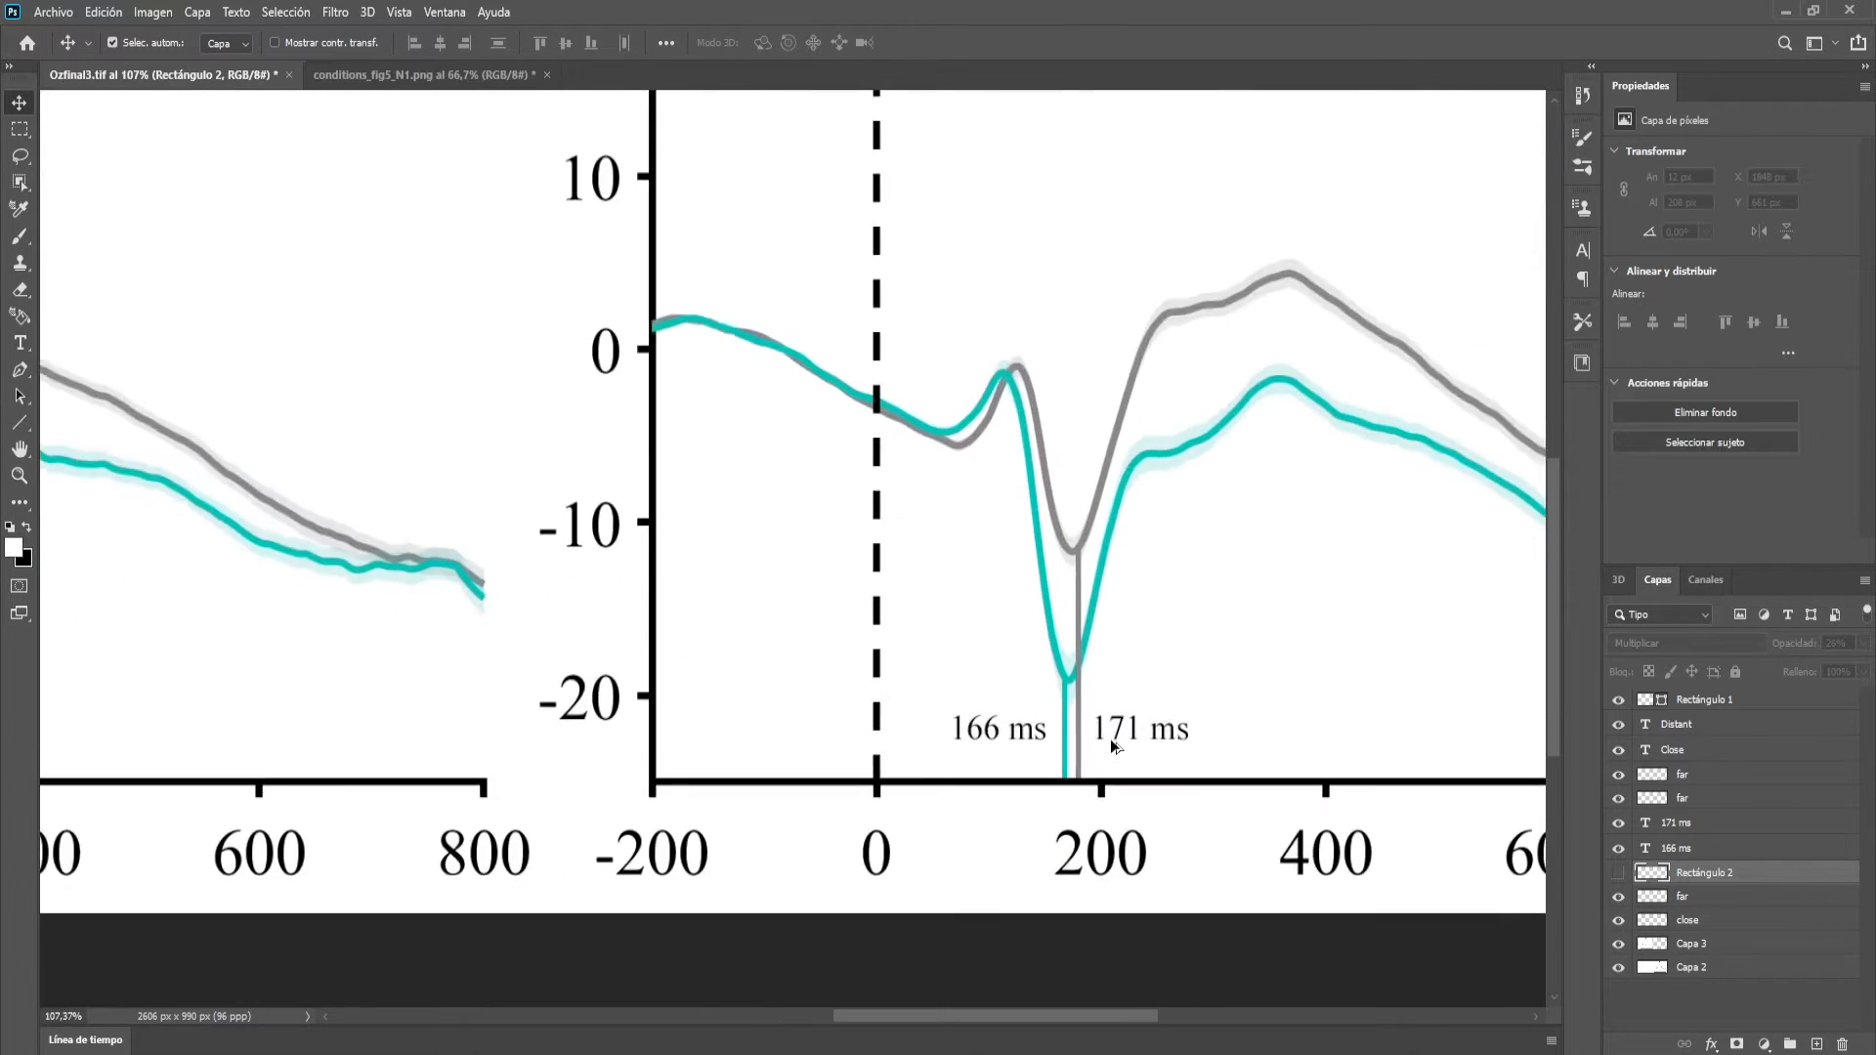
left_click(1053, 741)
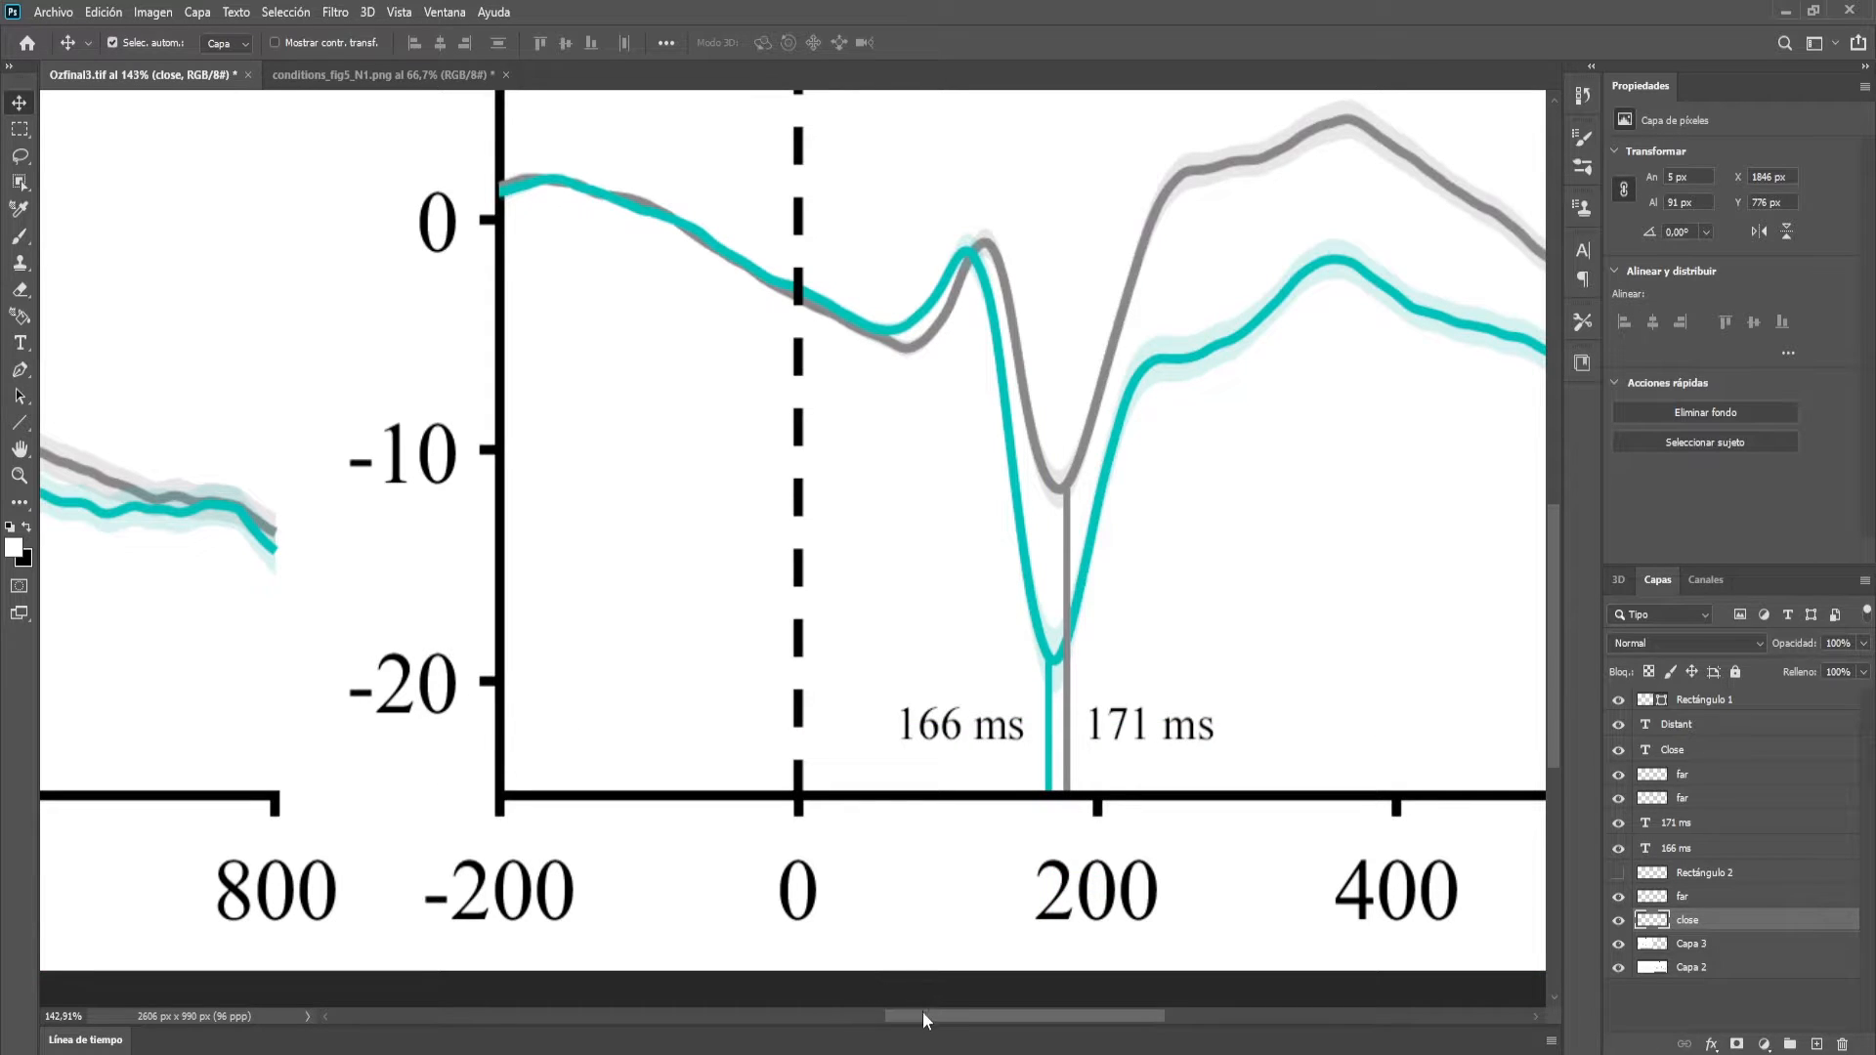
left_click_drag(922, 1012, 682, 1014)
left_click(718, 696)
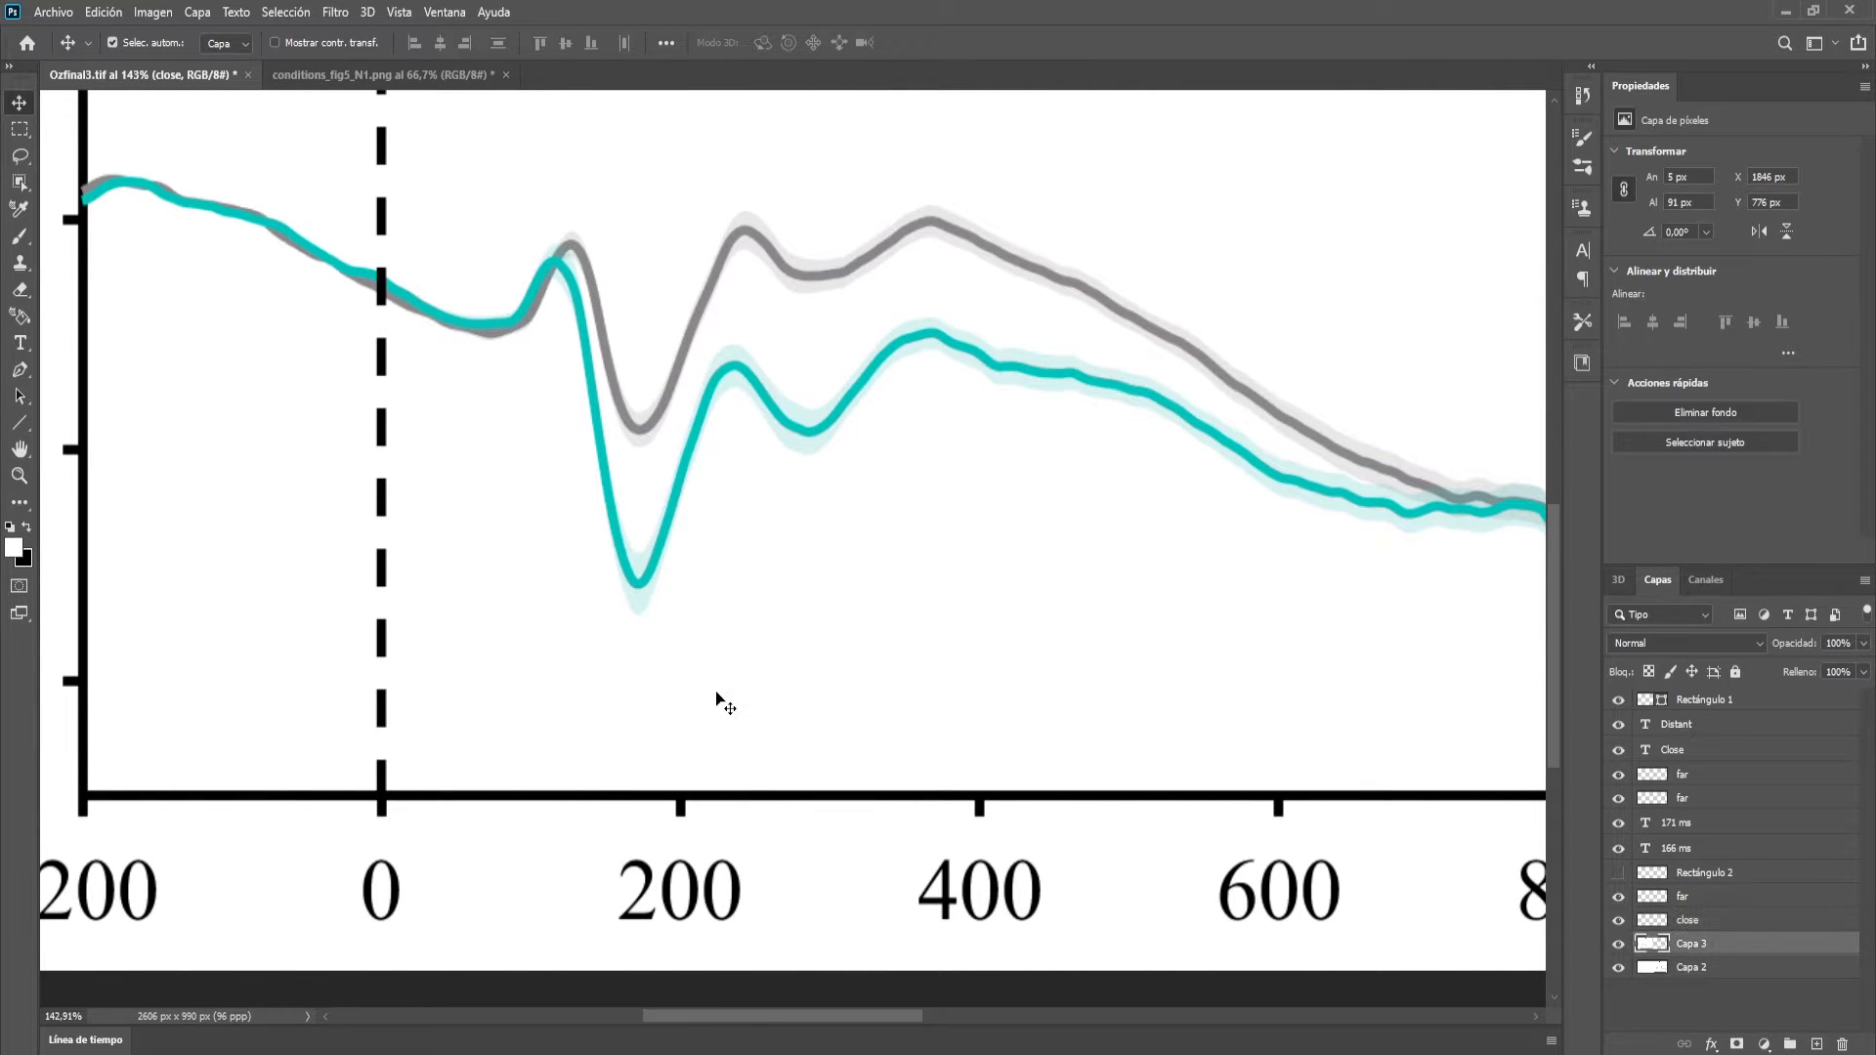
key("ctrl+v")
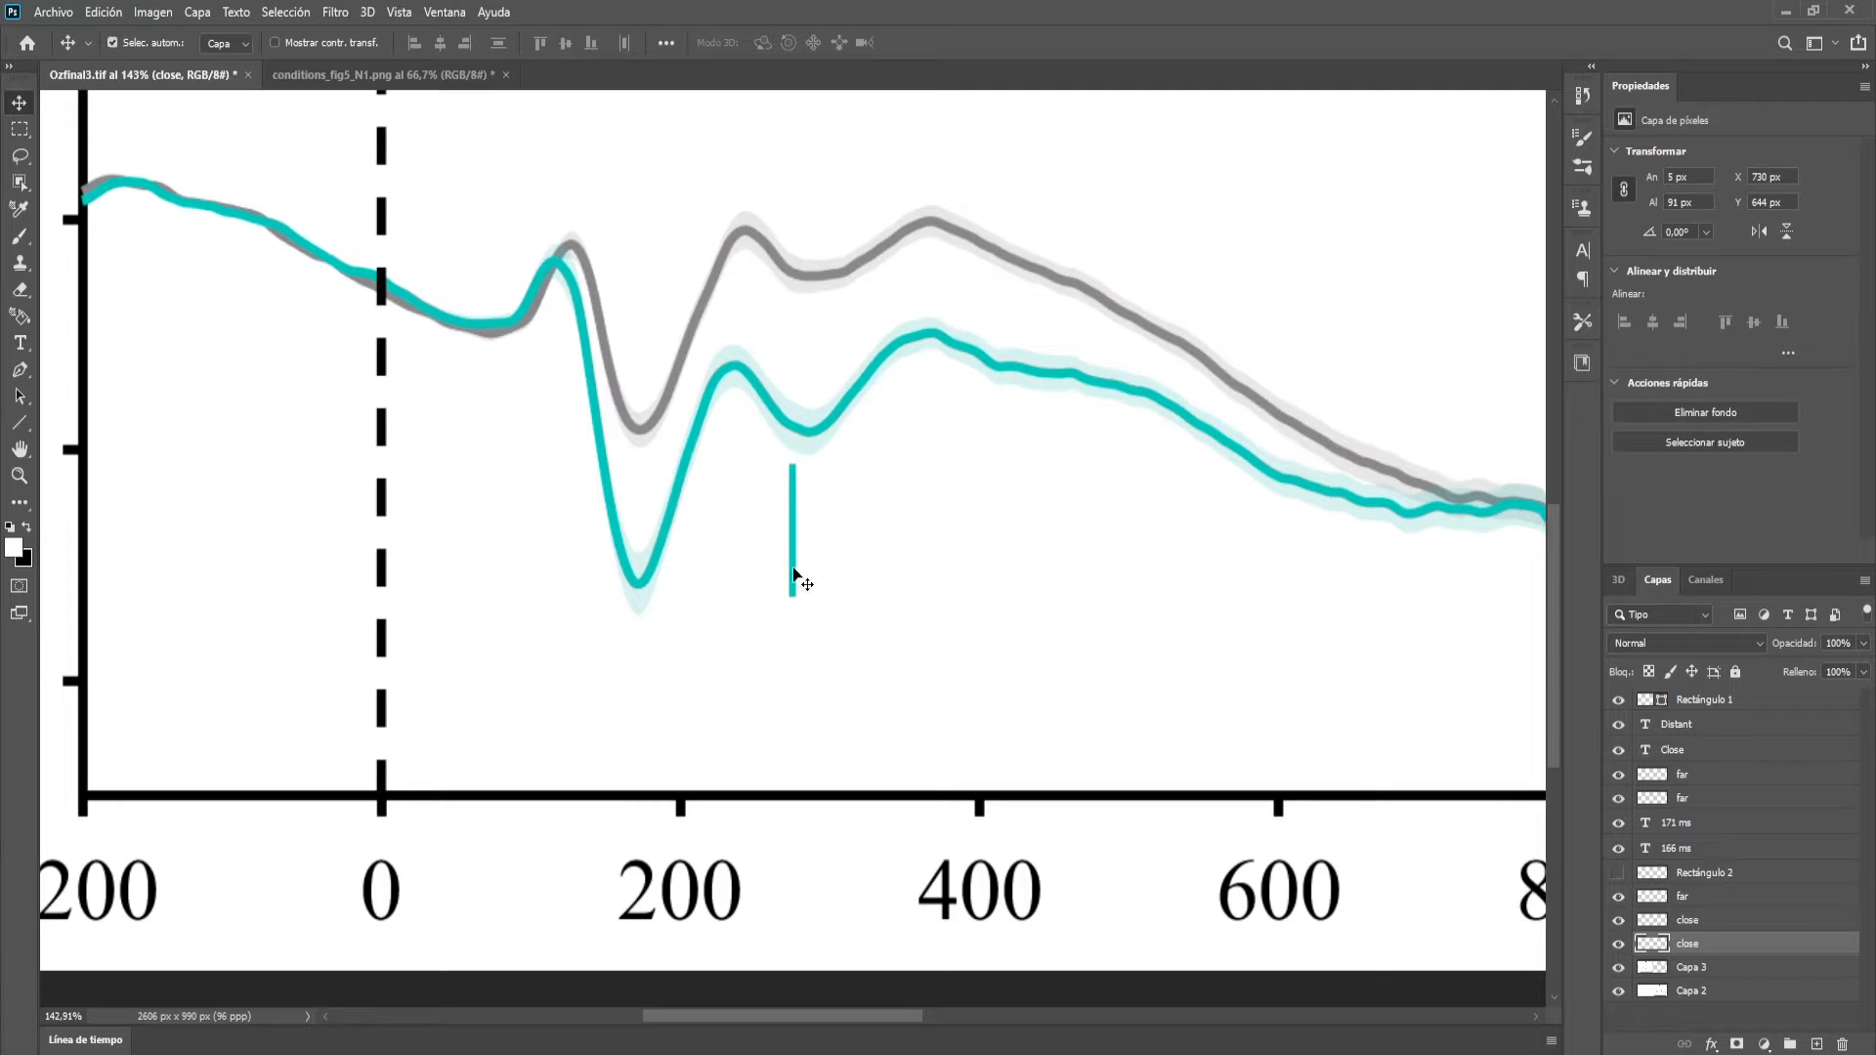
left_click_drag(793, 577, 638, 637)
Stretch the copied teal line in the Pz plot down to just above the time axis, about 141 px tall
scroll(623, 651, "up", 3)
scroll(636, 657, "down", 1)
key("ctrl+t")
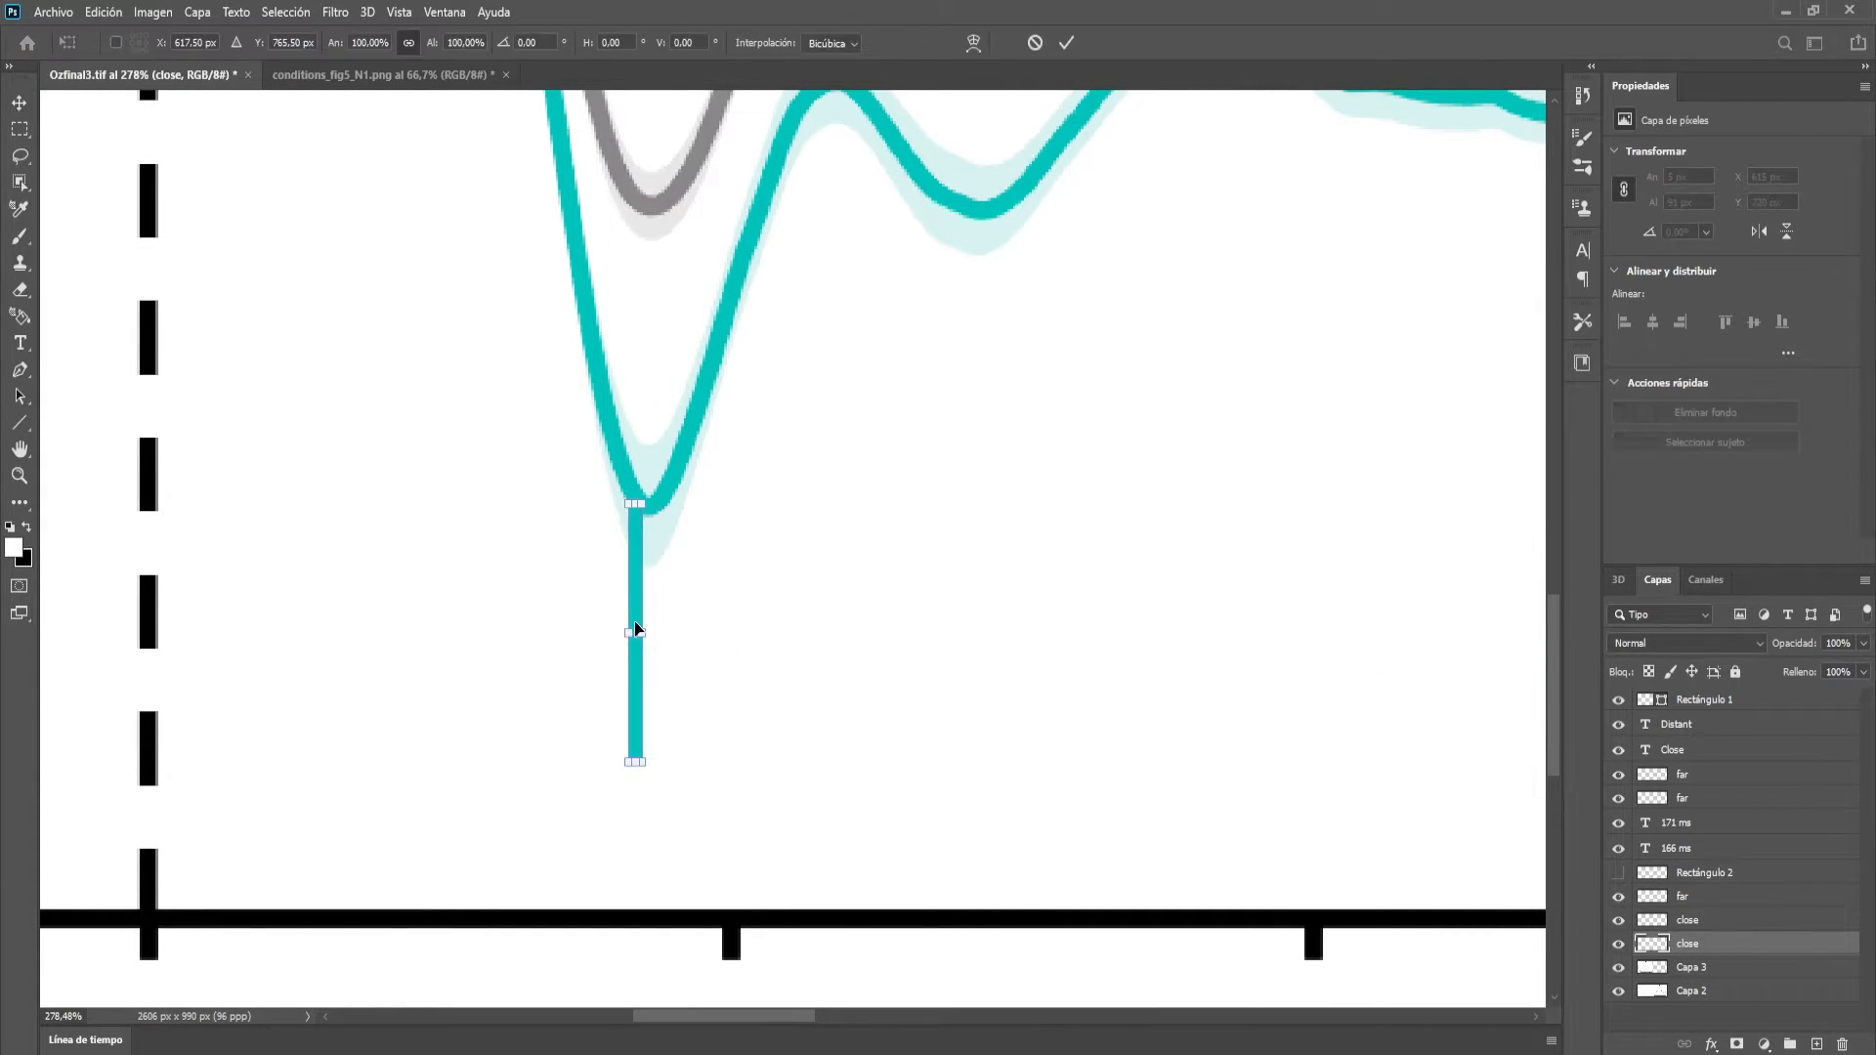
left_click_drag(636, 768, 633, 888)
key("ctrl+z")
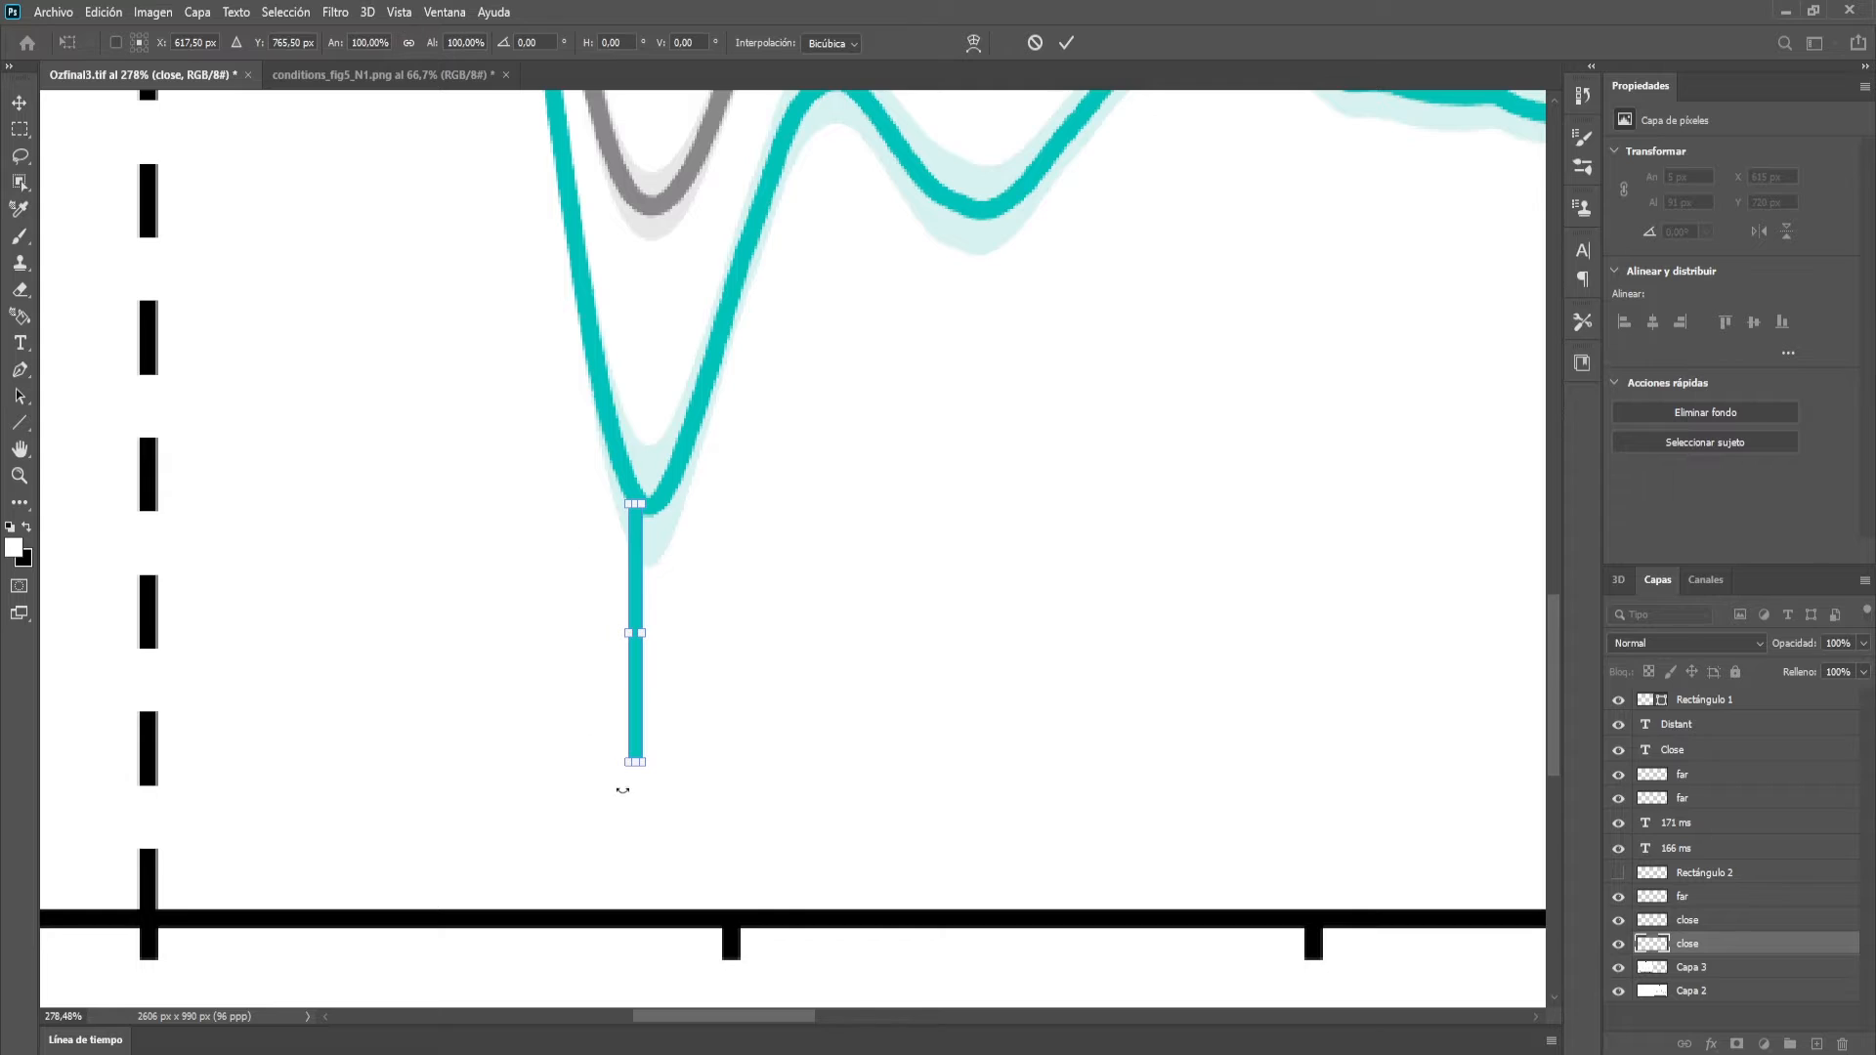
left_click_drag(639, 772, 636, 905)
left_click(1066, 42)
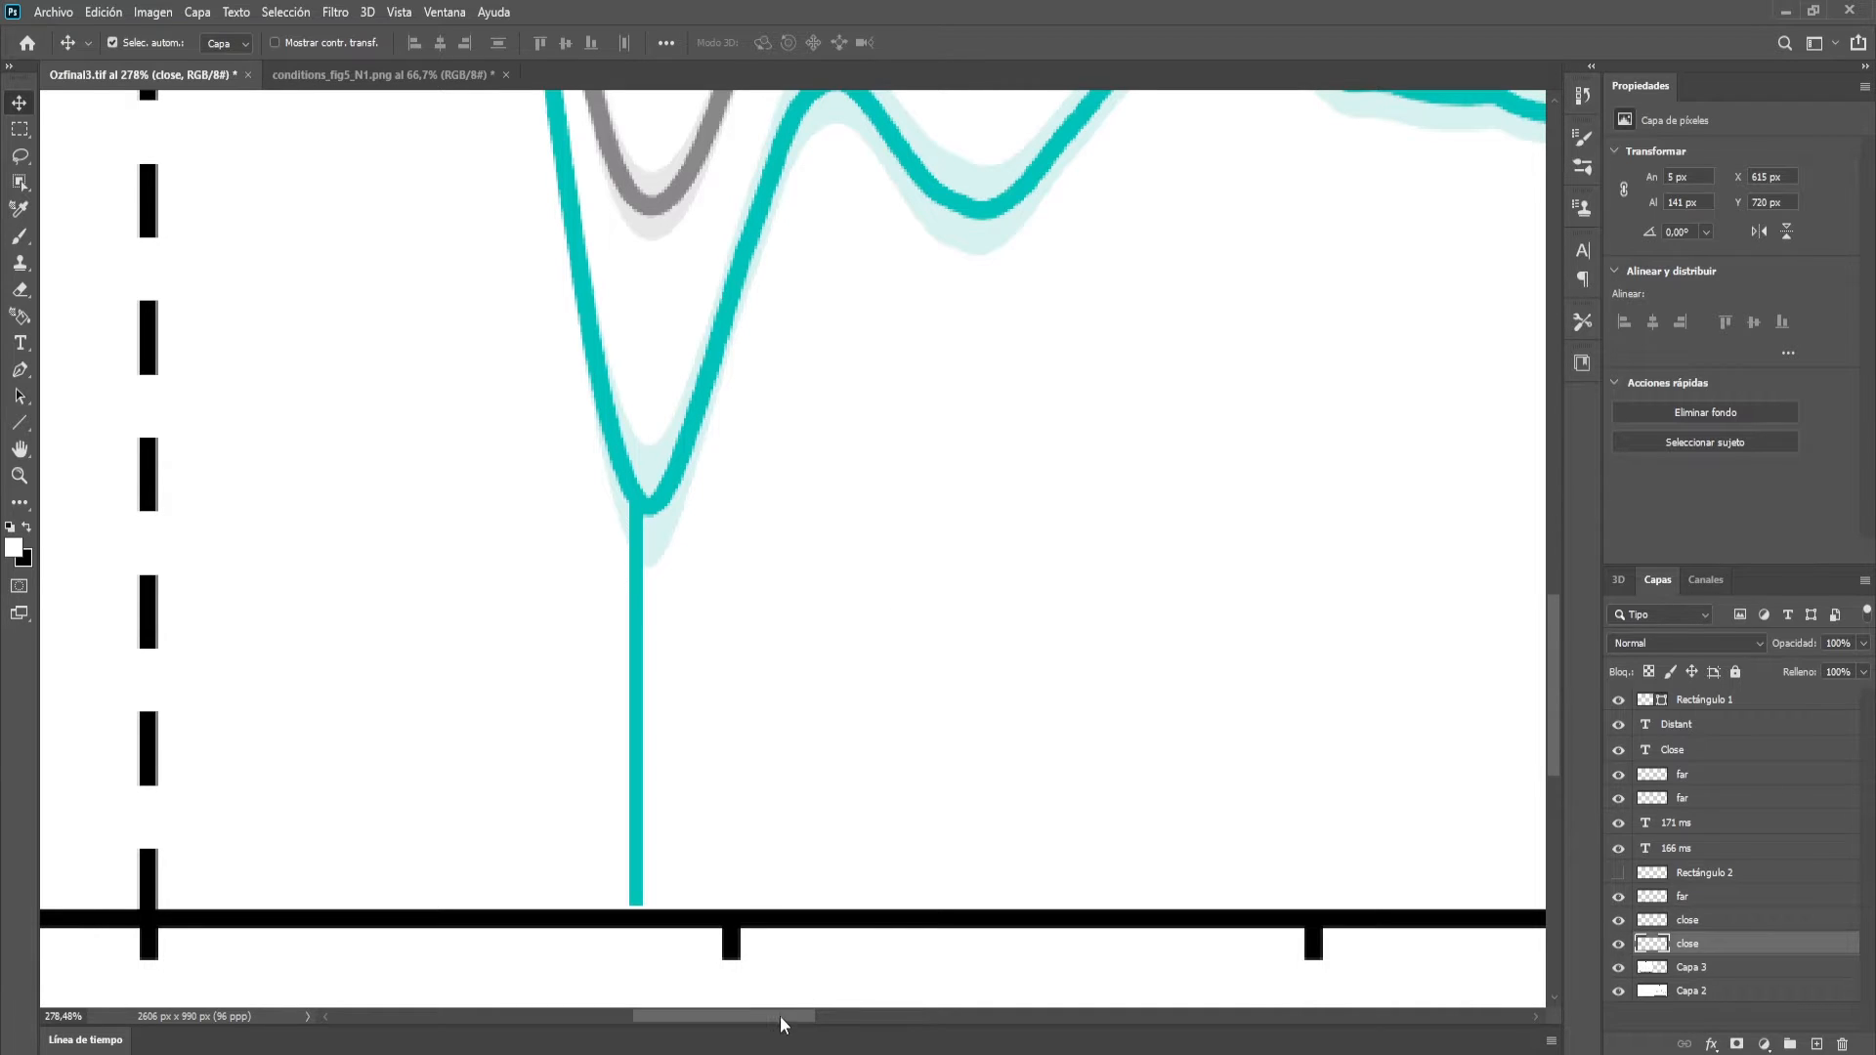
left_click_drag(764, 1022, 1129, 1014)
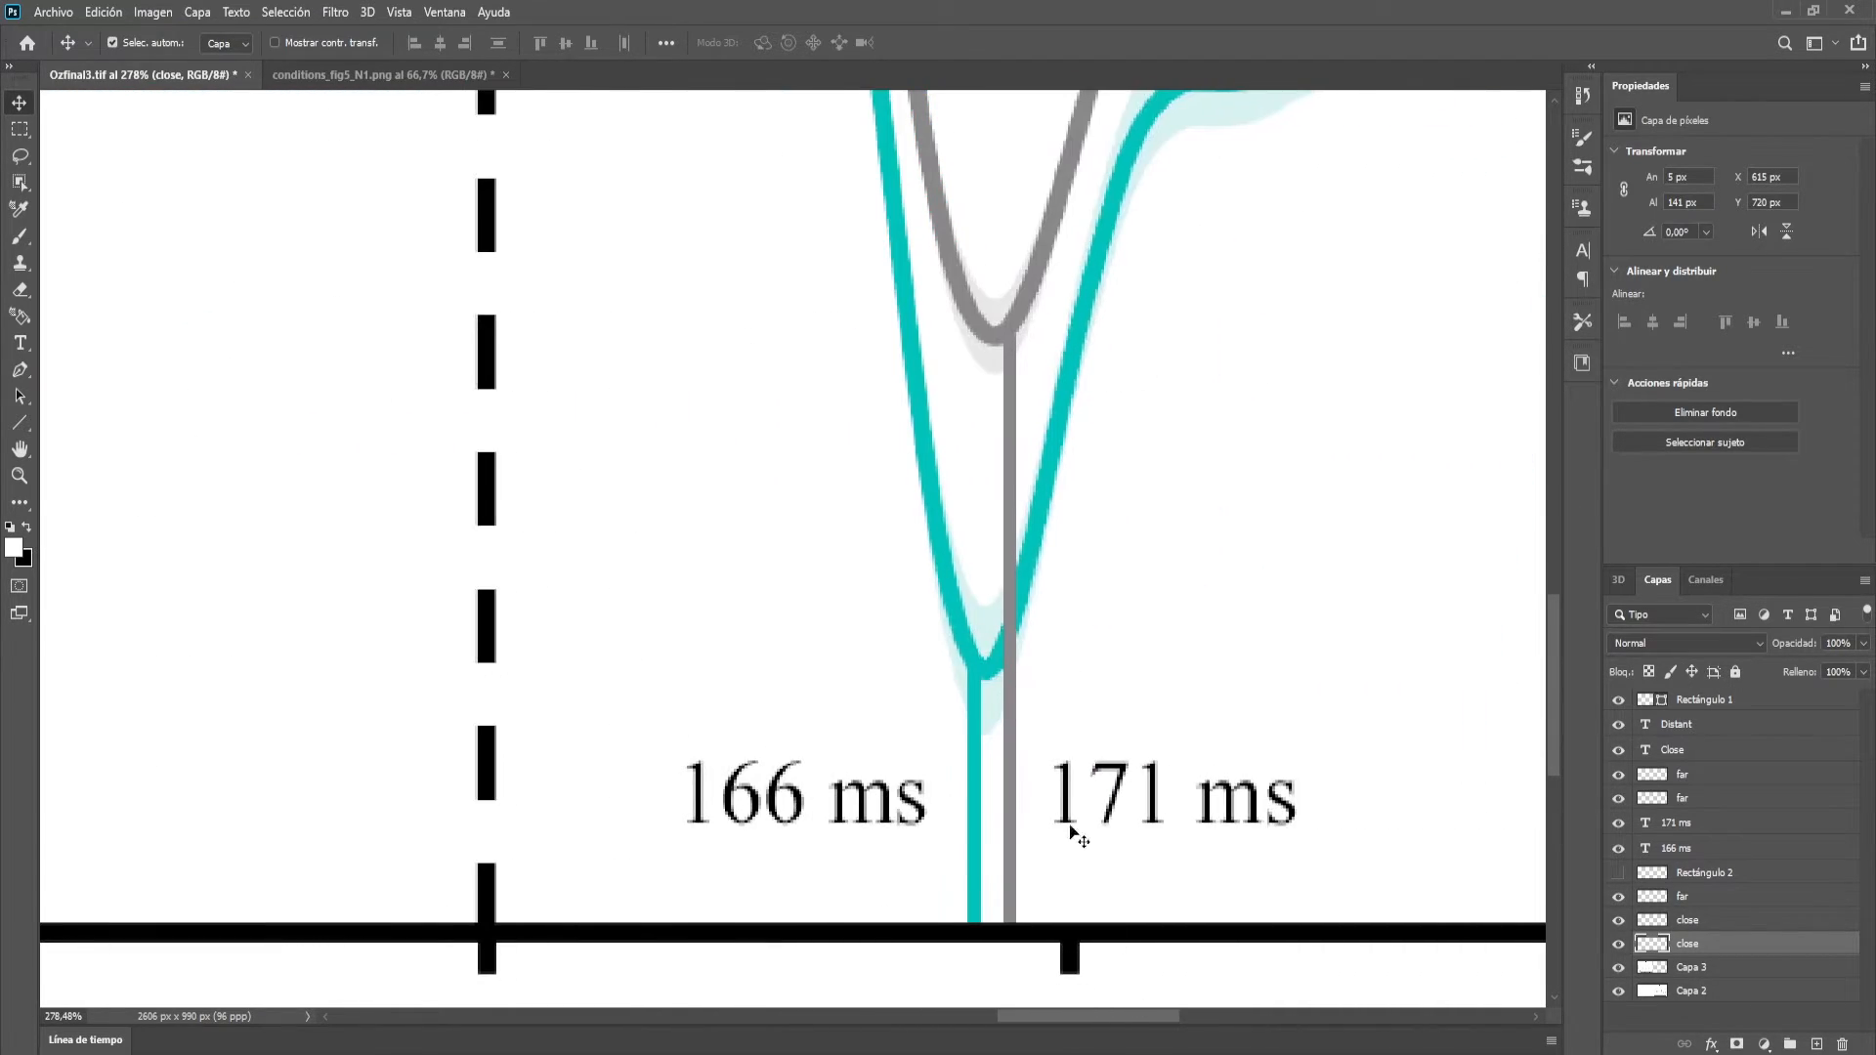
Copy the gray 171 ms line (layer far) to the Pz plot, placing it under the gray trough at about X 625 px, Y 616 px
left_click(1016, 782)
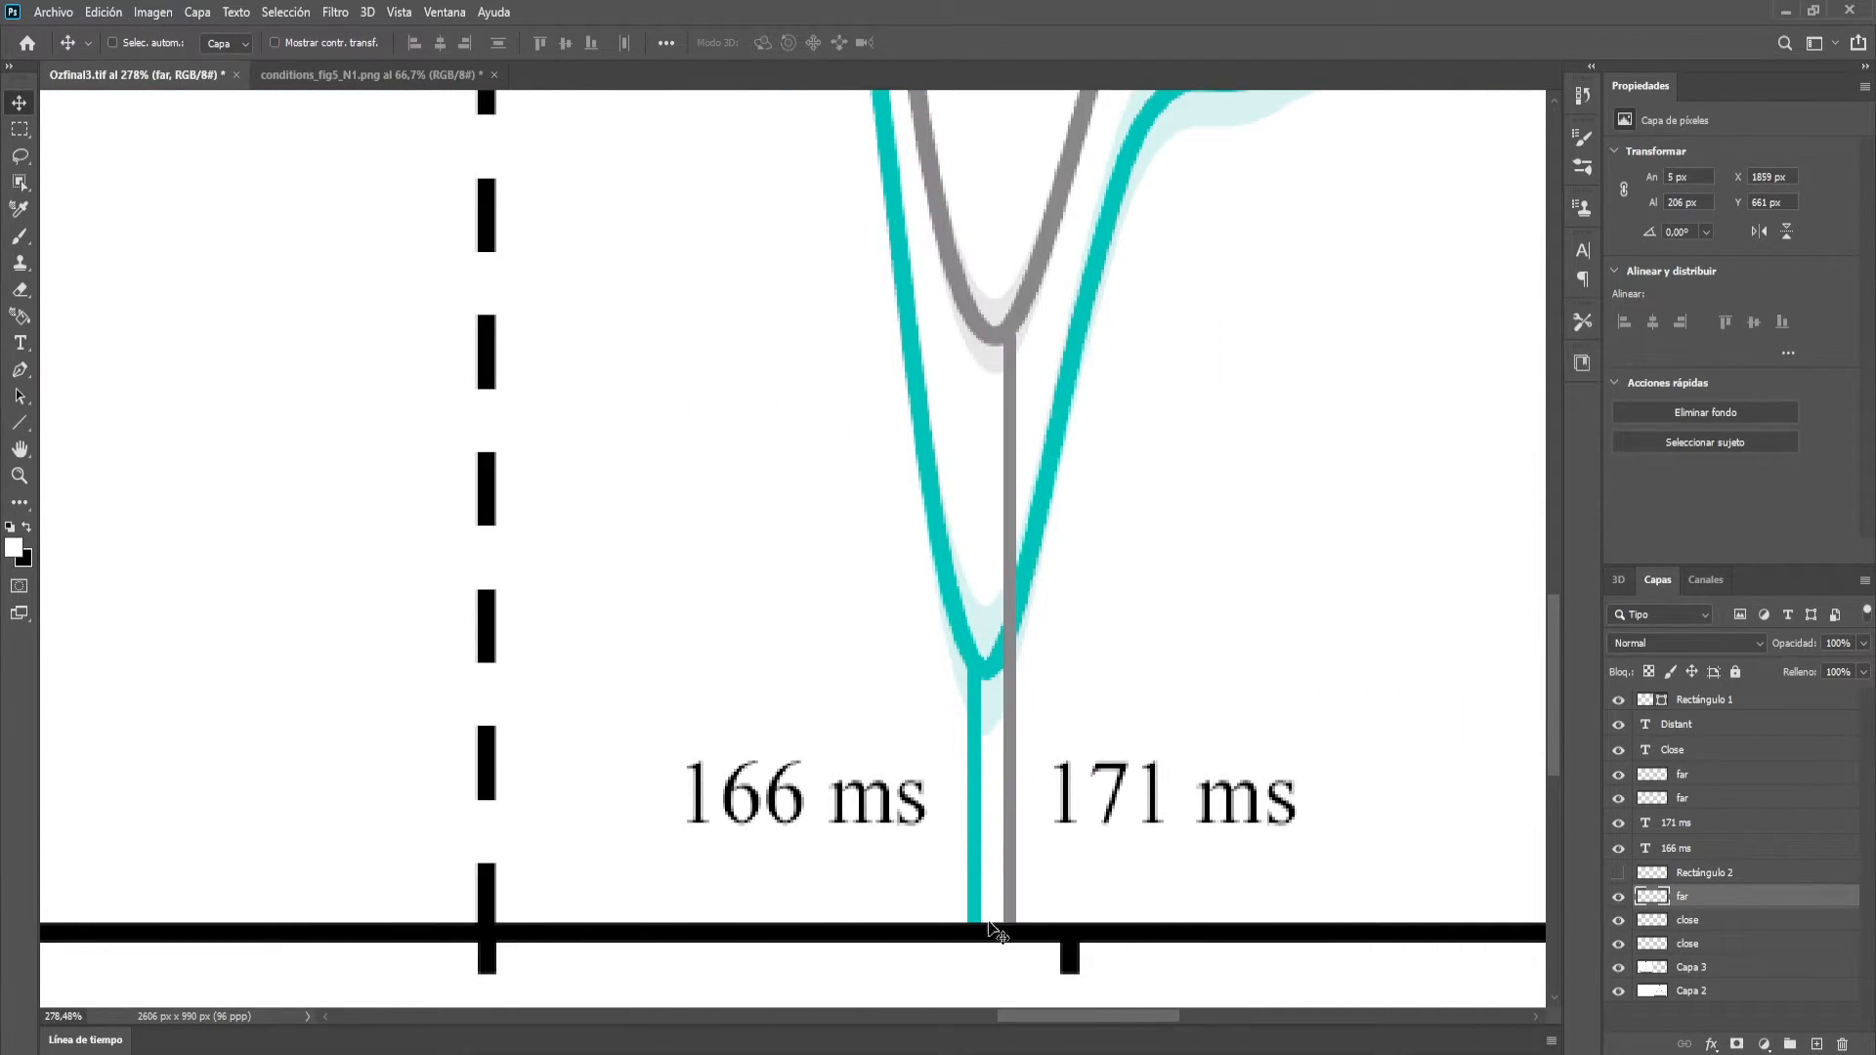
left_click_drag(1006, 1016, 640, 1014)
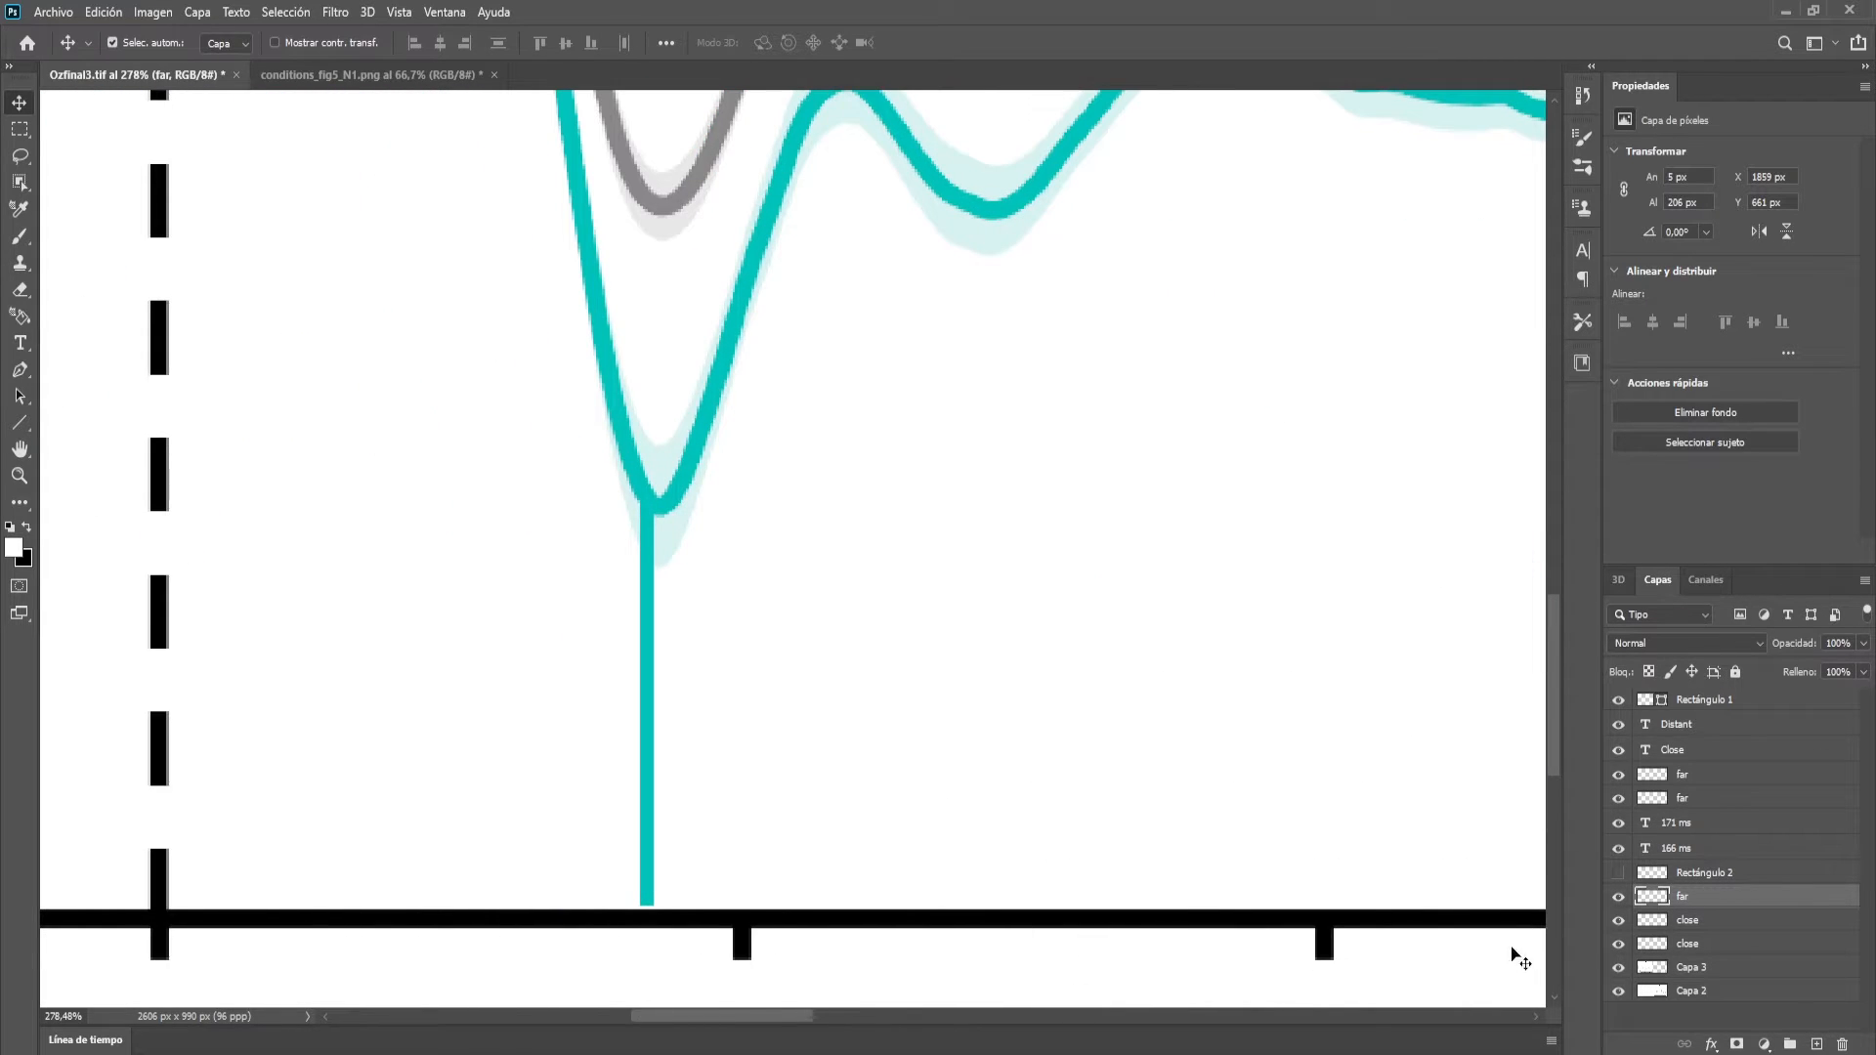
left_click(927, 552)
key("ctrl+v")
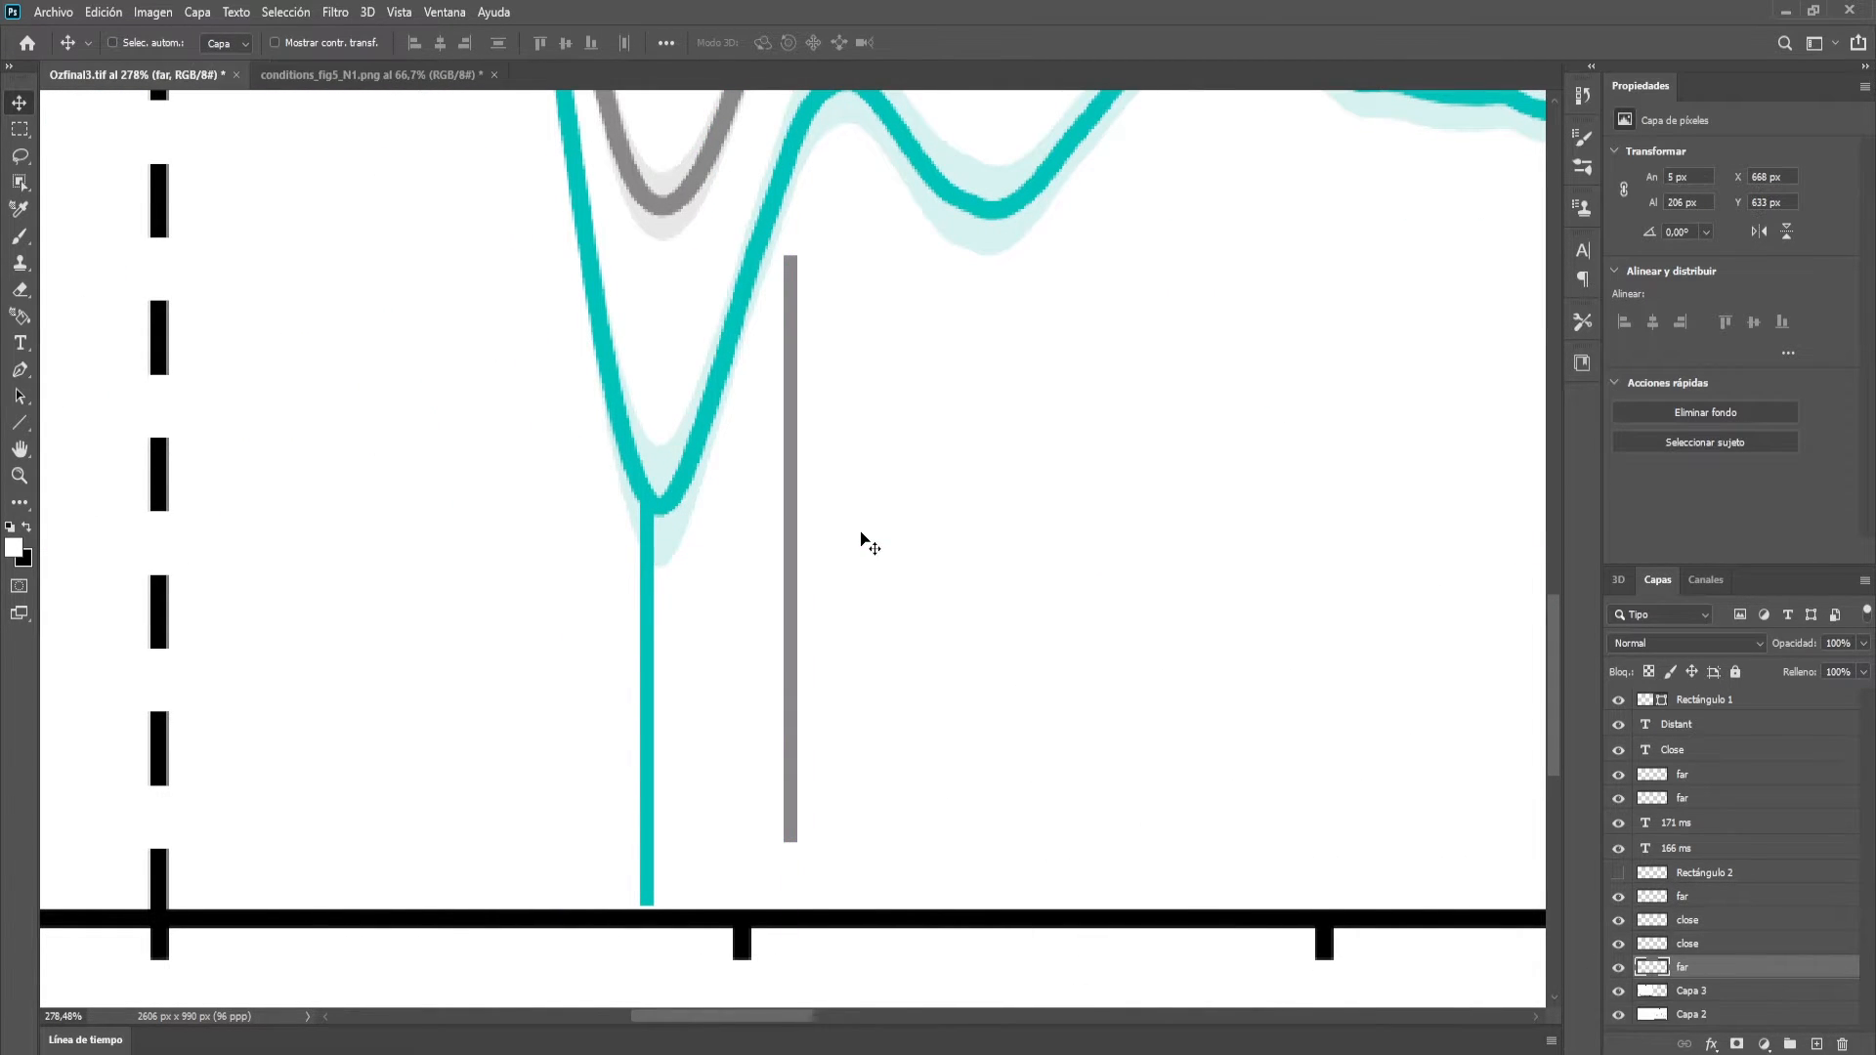
left_click_drag(797, 510, 679, 463)
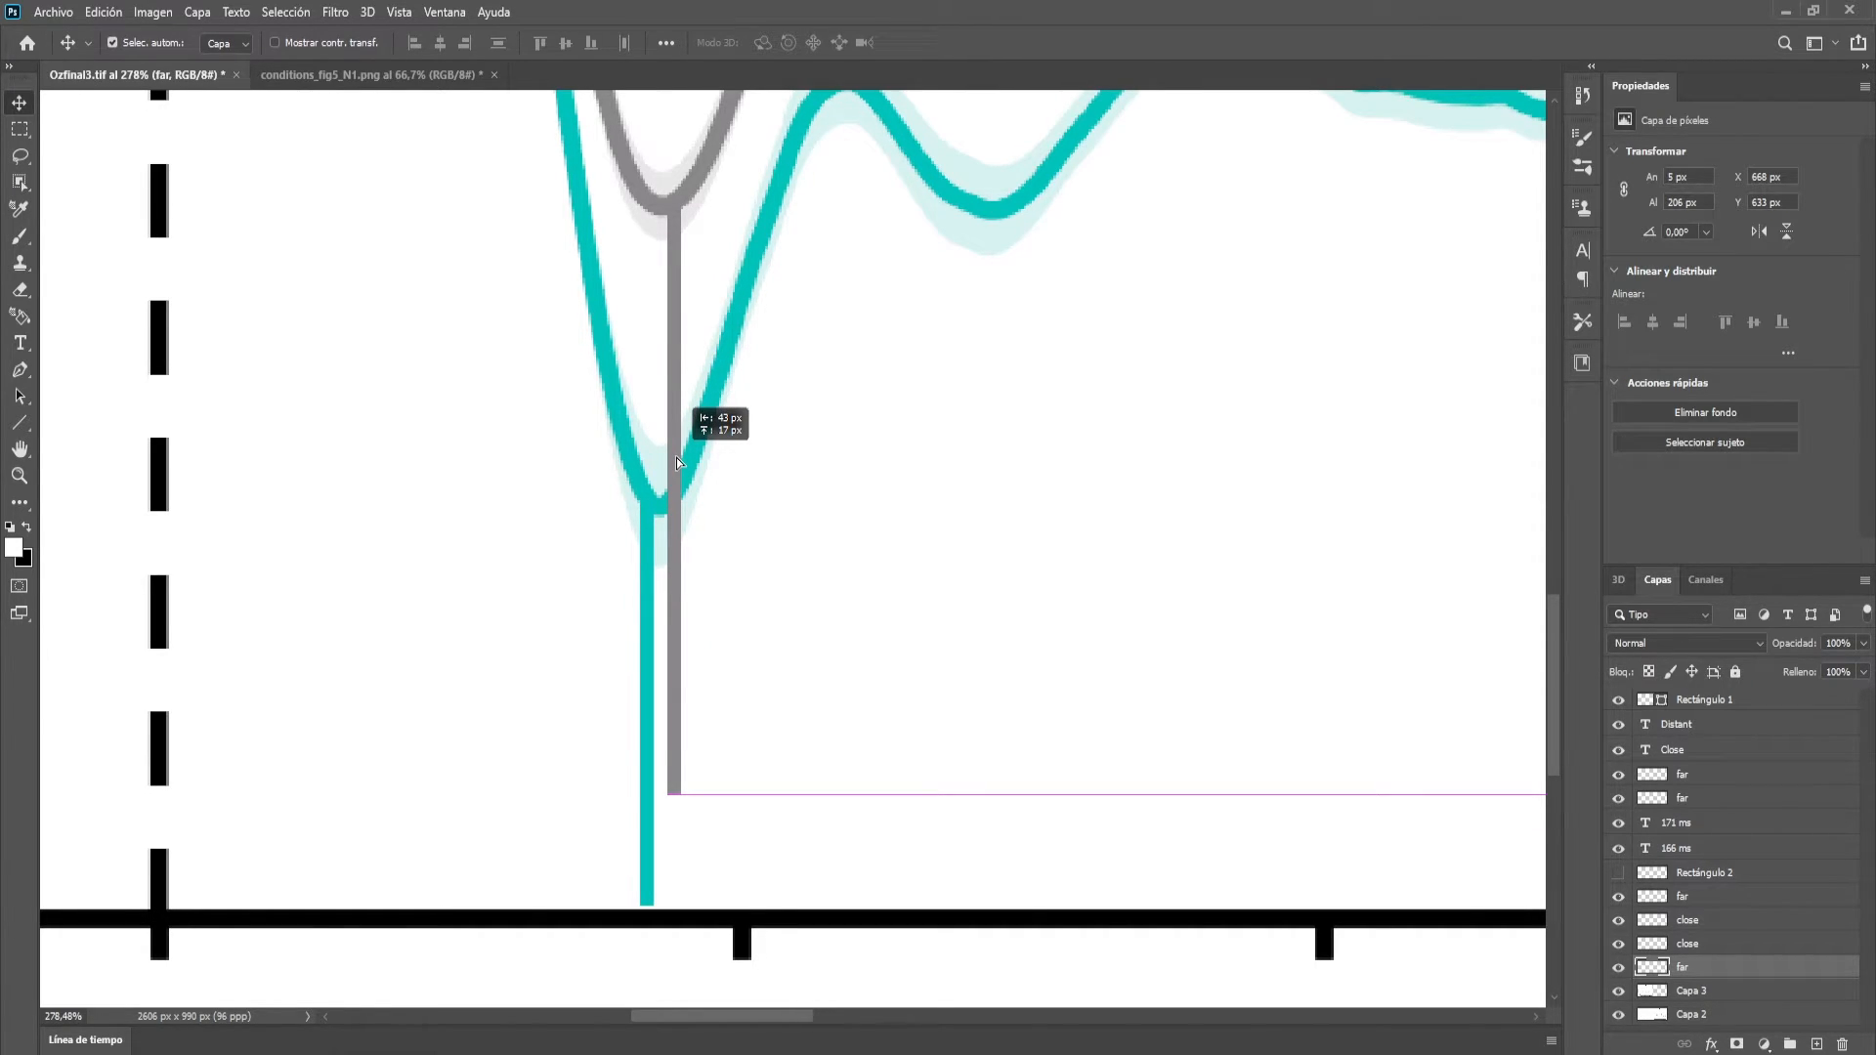
left_click_drag(678, 463, 678, 464)
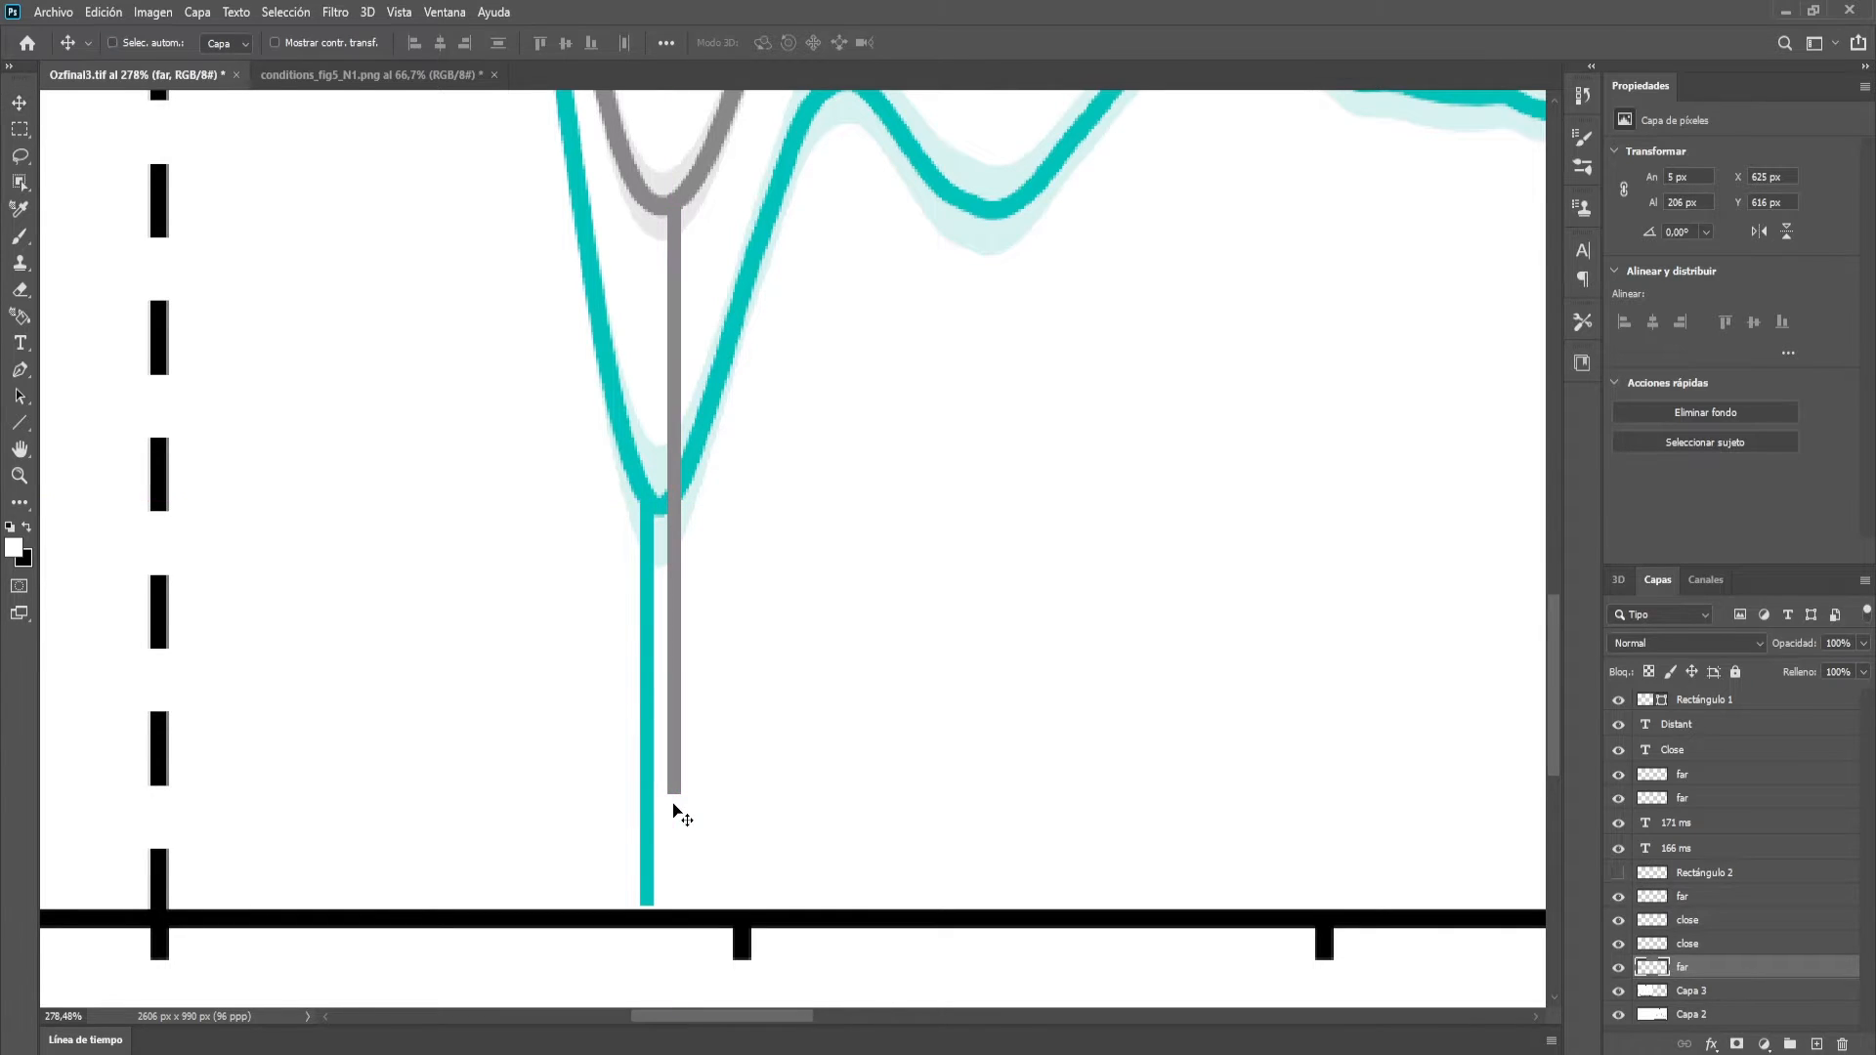
Stretch the copied gray line in the Pz plot down to the time axis, making it about 246 px tall
key("ctrl+t")
left_click_drag(674, 798, 674, 904)
scroll(636, 924, "up", 5)
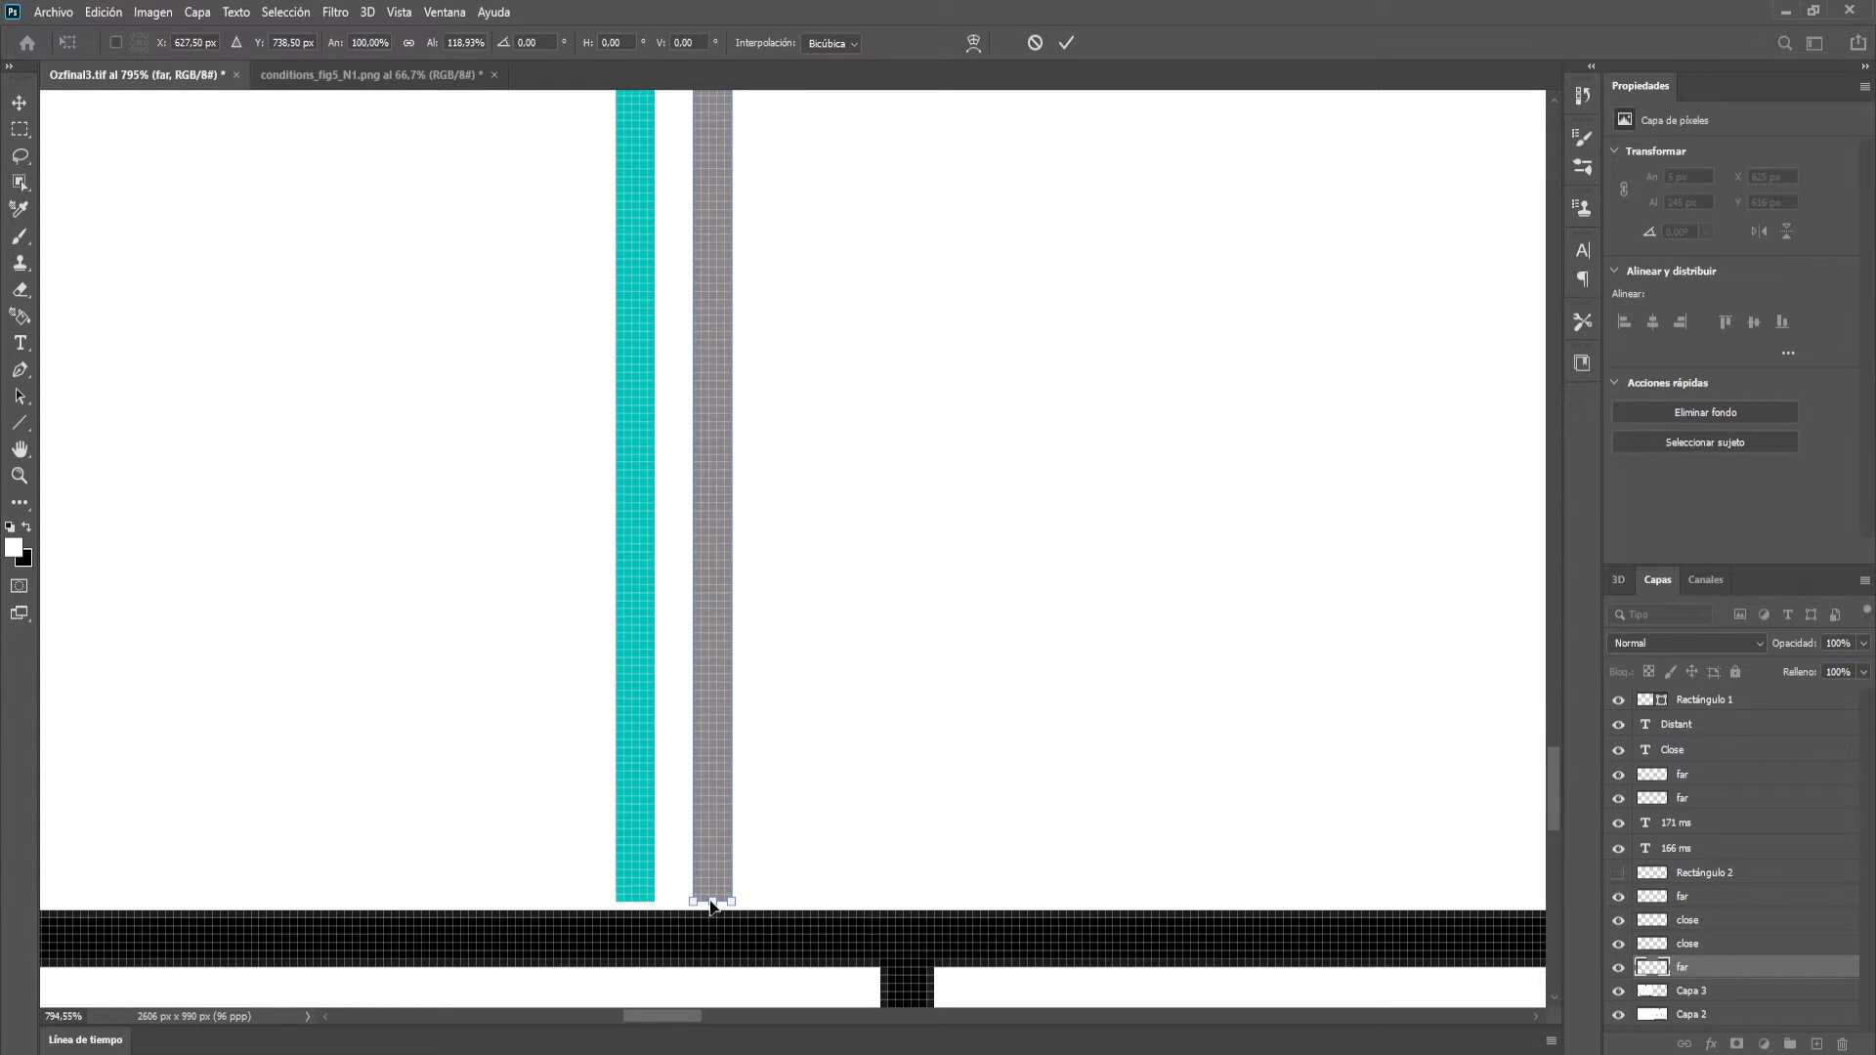
left_click_drag(712, 916, 714, 924)
left_click(1064, 44)
Stretch the teal line in the Pz plot down to touch the time axis, making it 142 px tall
left_click(624, 786, "ctrl")
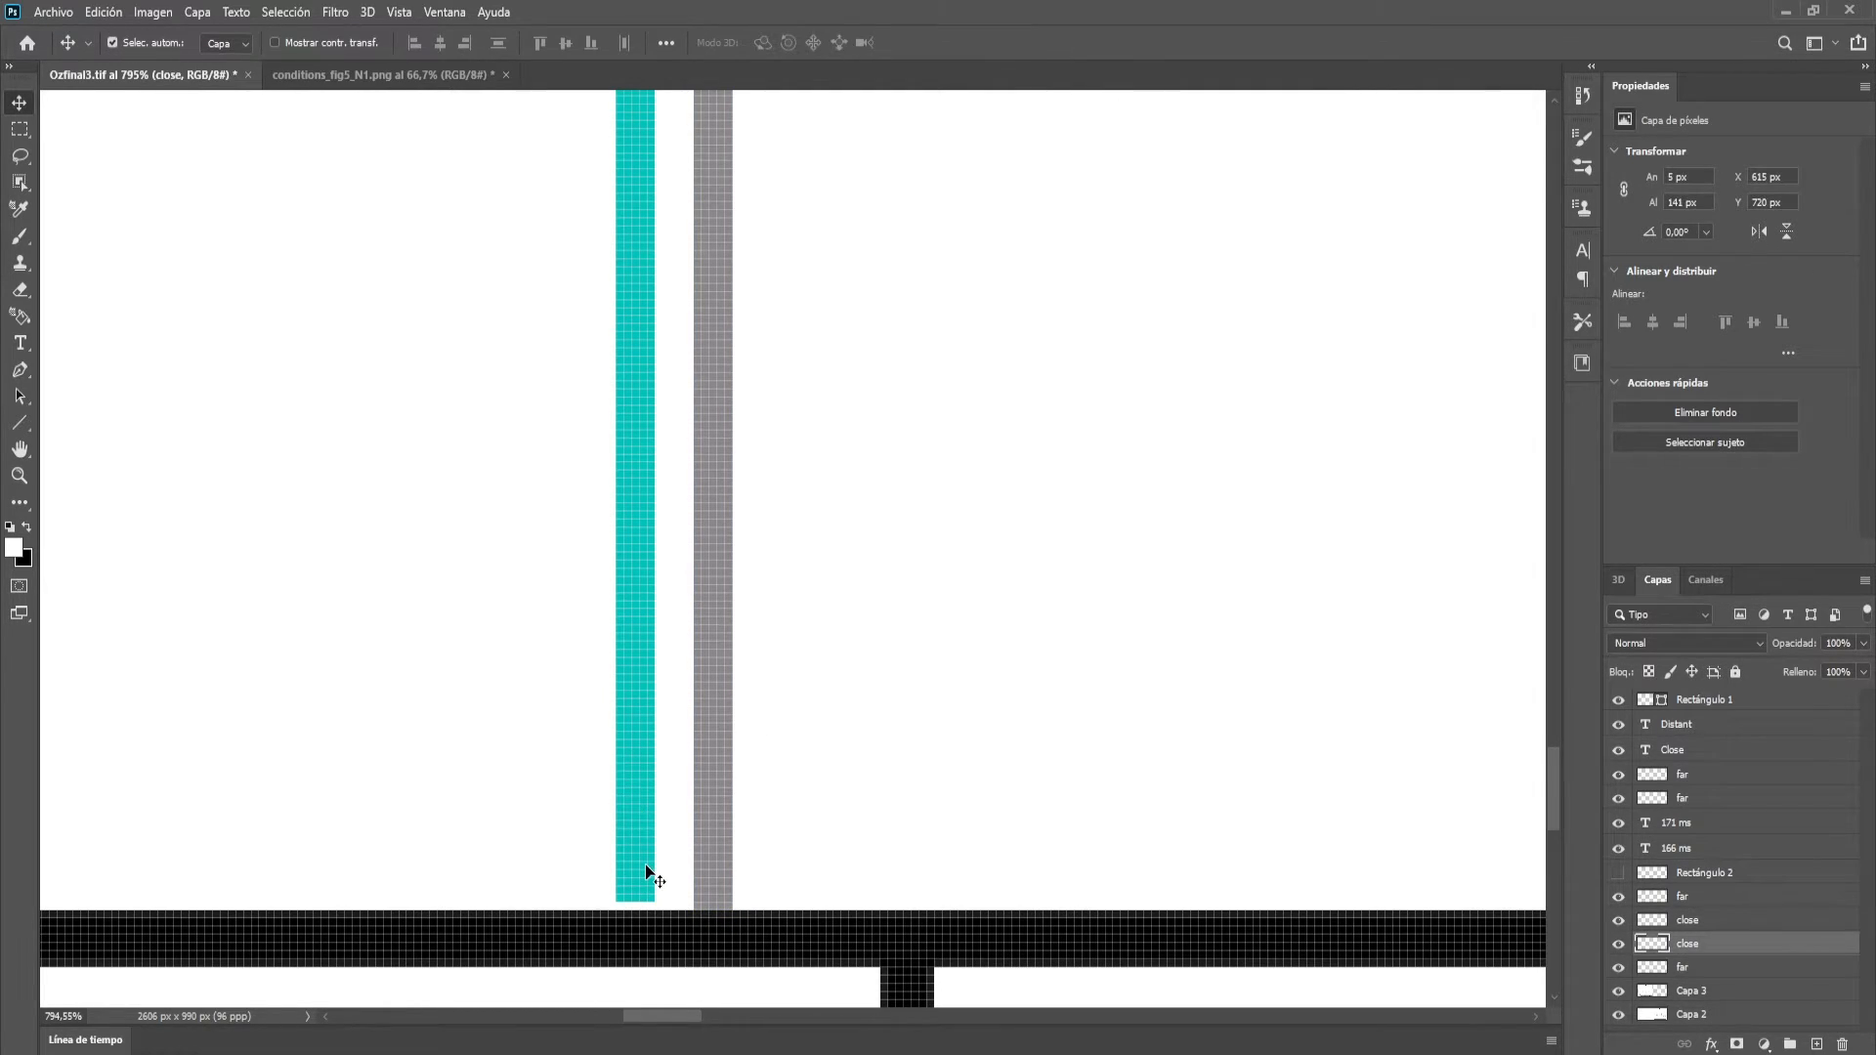
key("ctrl+t")
left_click_drag(635, 901, 635, 909)
left_click(1067, 43)
scroll(704, 718, "down", 5)
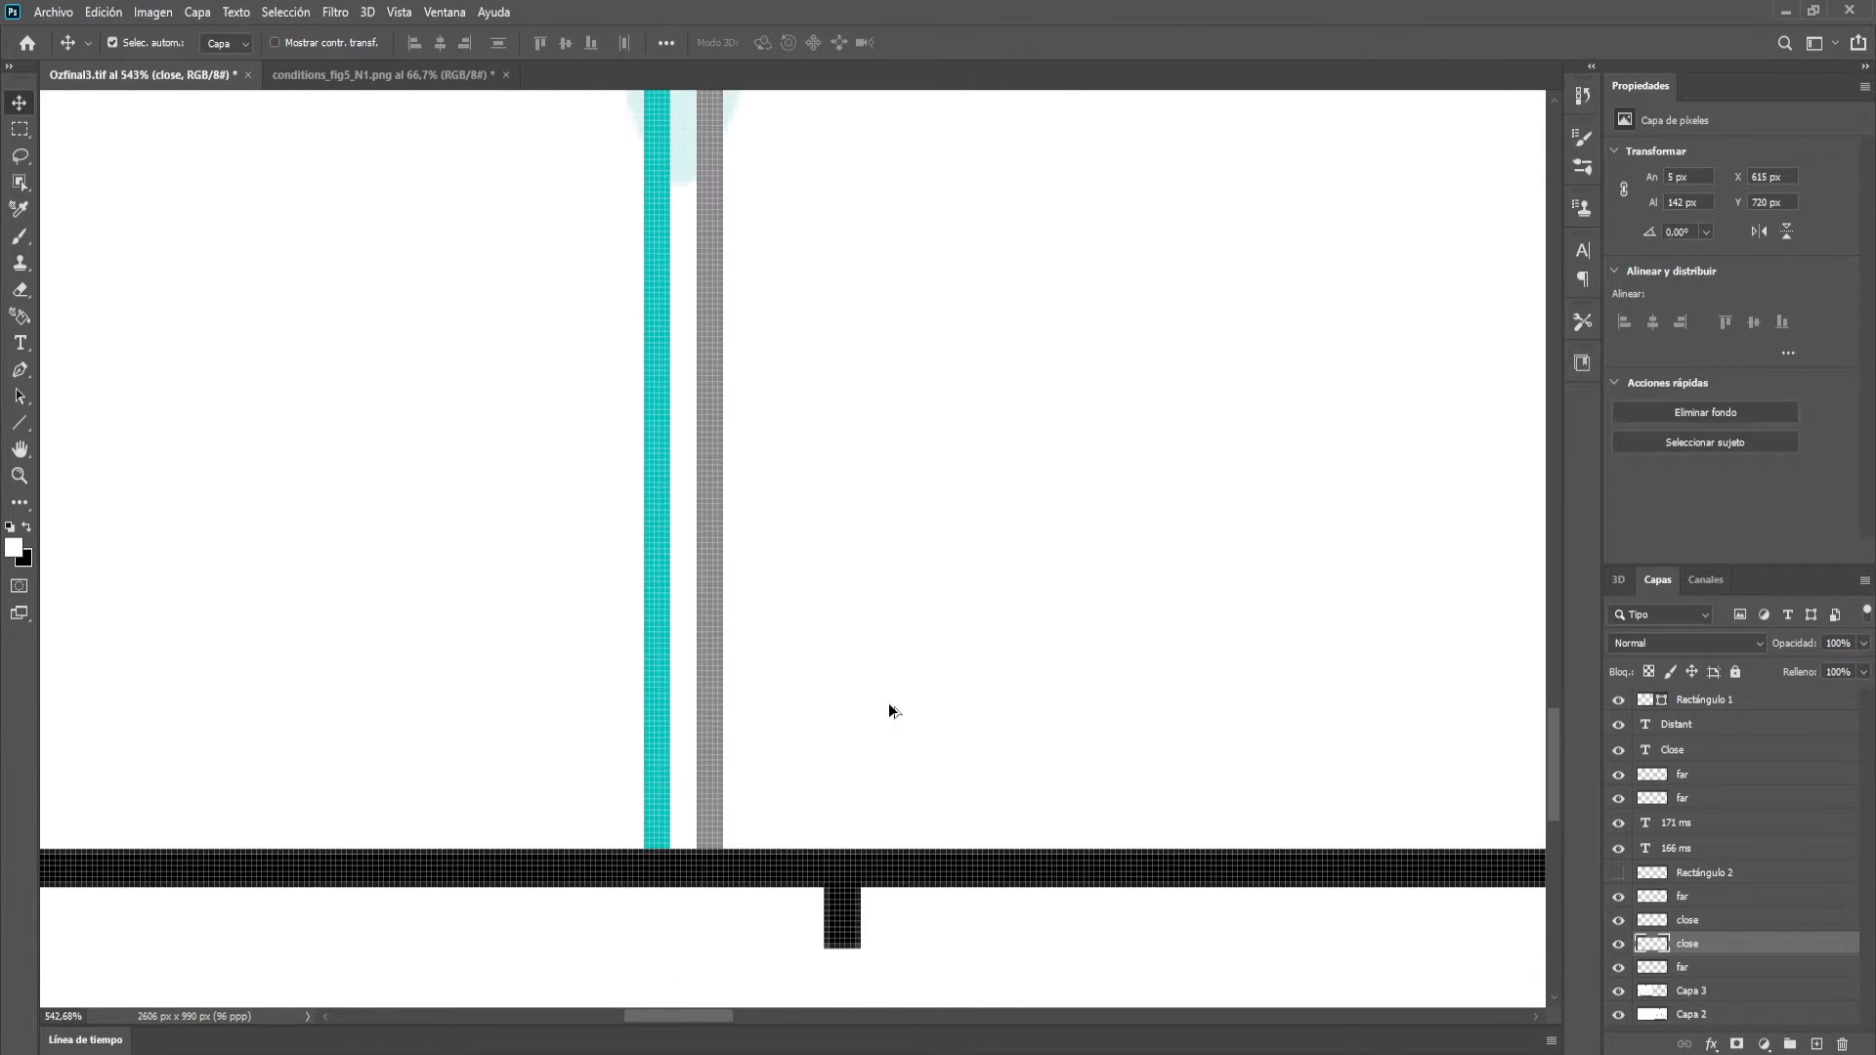
scroll(878, 712, "down", 5)
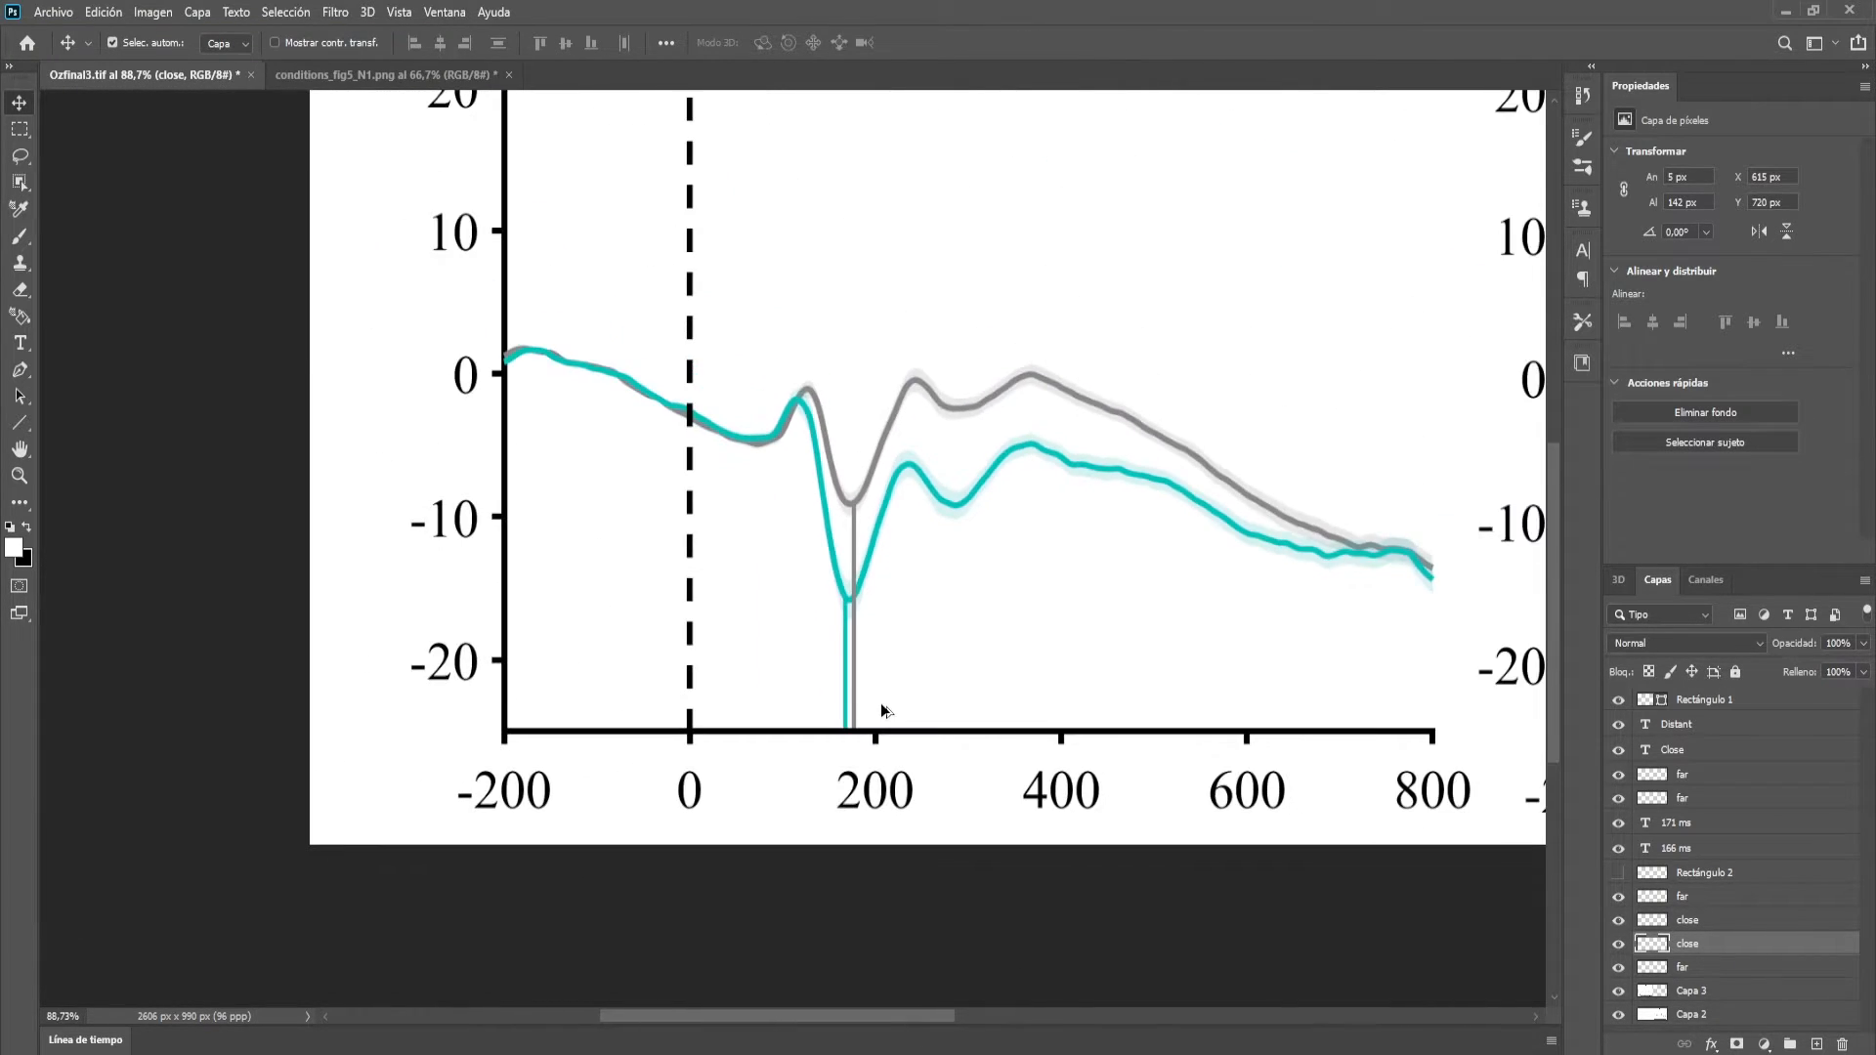
scroll(881, 709, "down", 2)
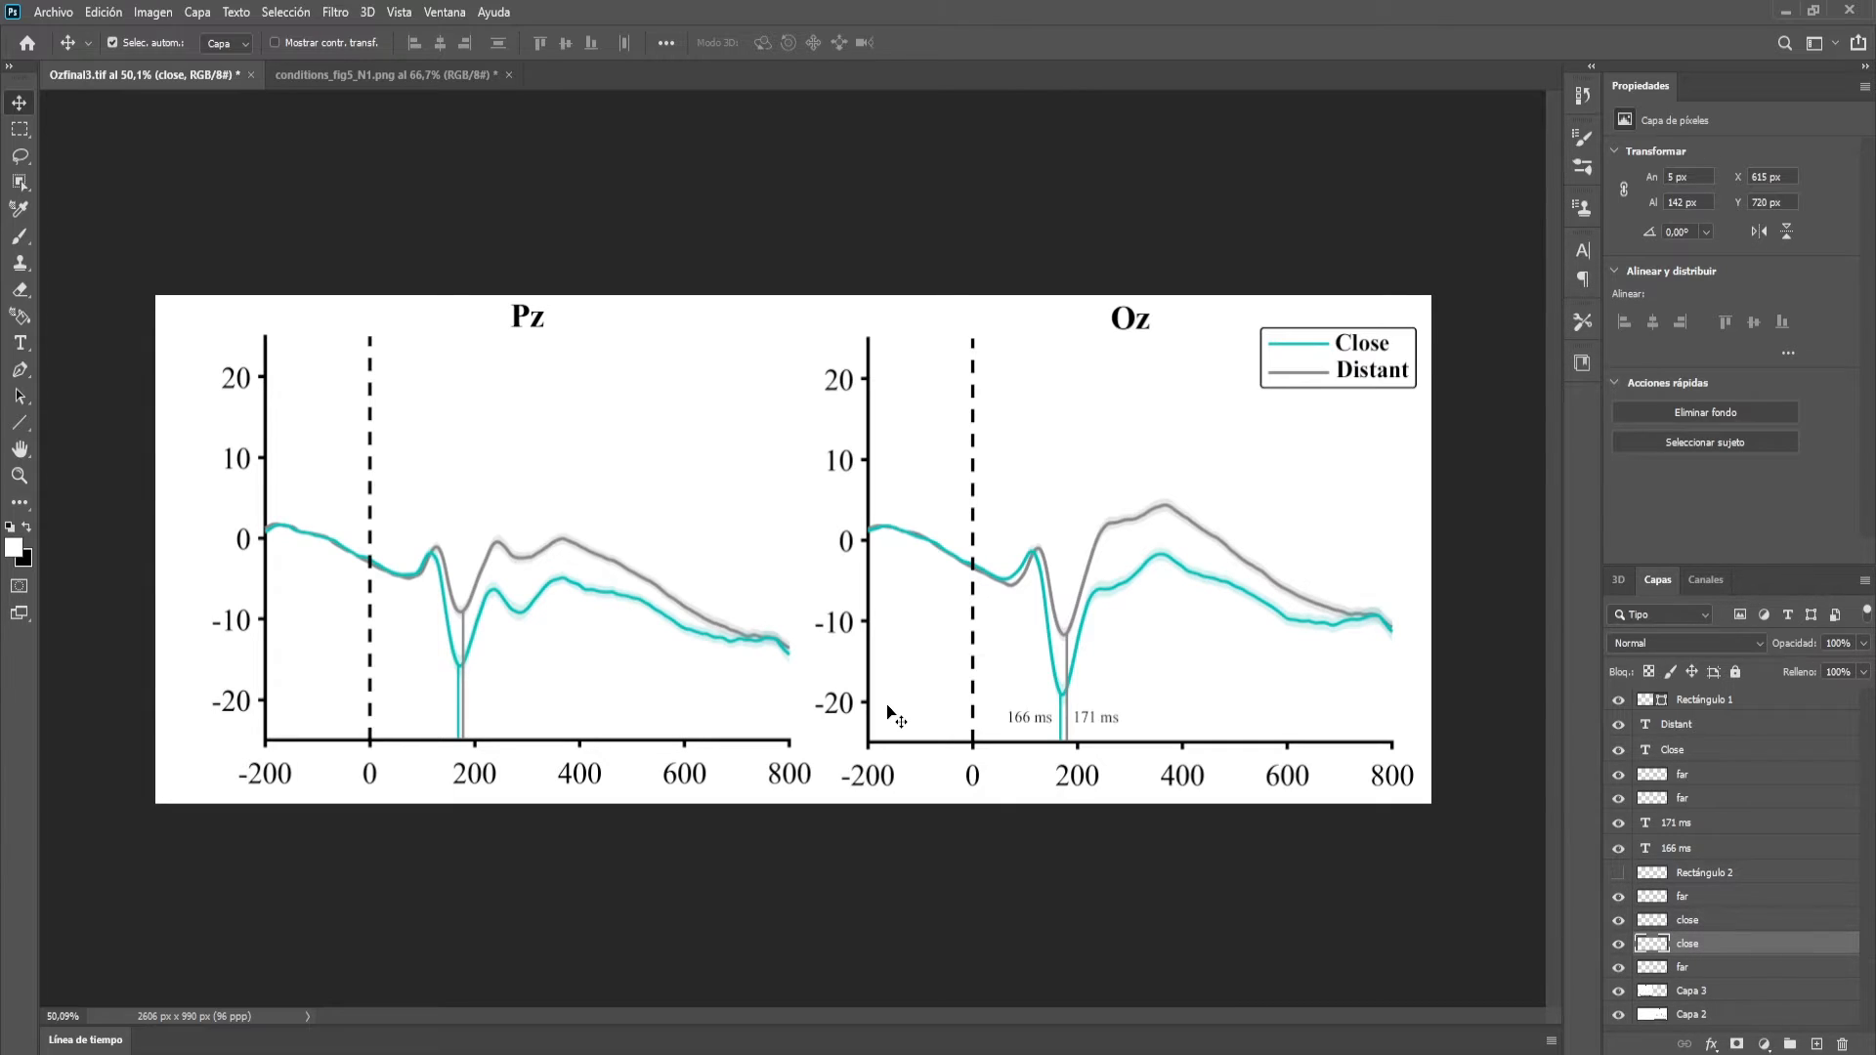
Shift the Pz plot layer Capa 3 down to Y 23 px, aligning its time axis with the Oz plot's
left_click(787, 757)
scroll(761, 752, "up", 3)
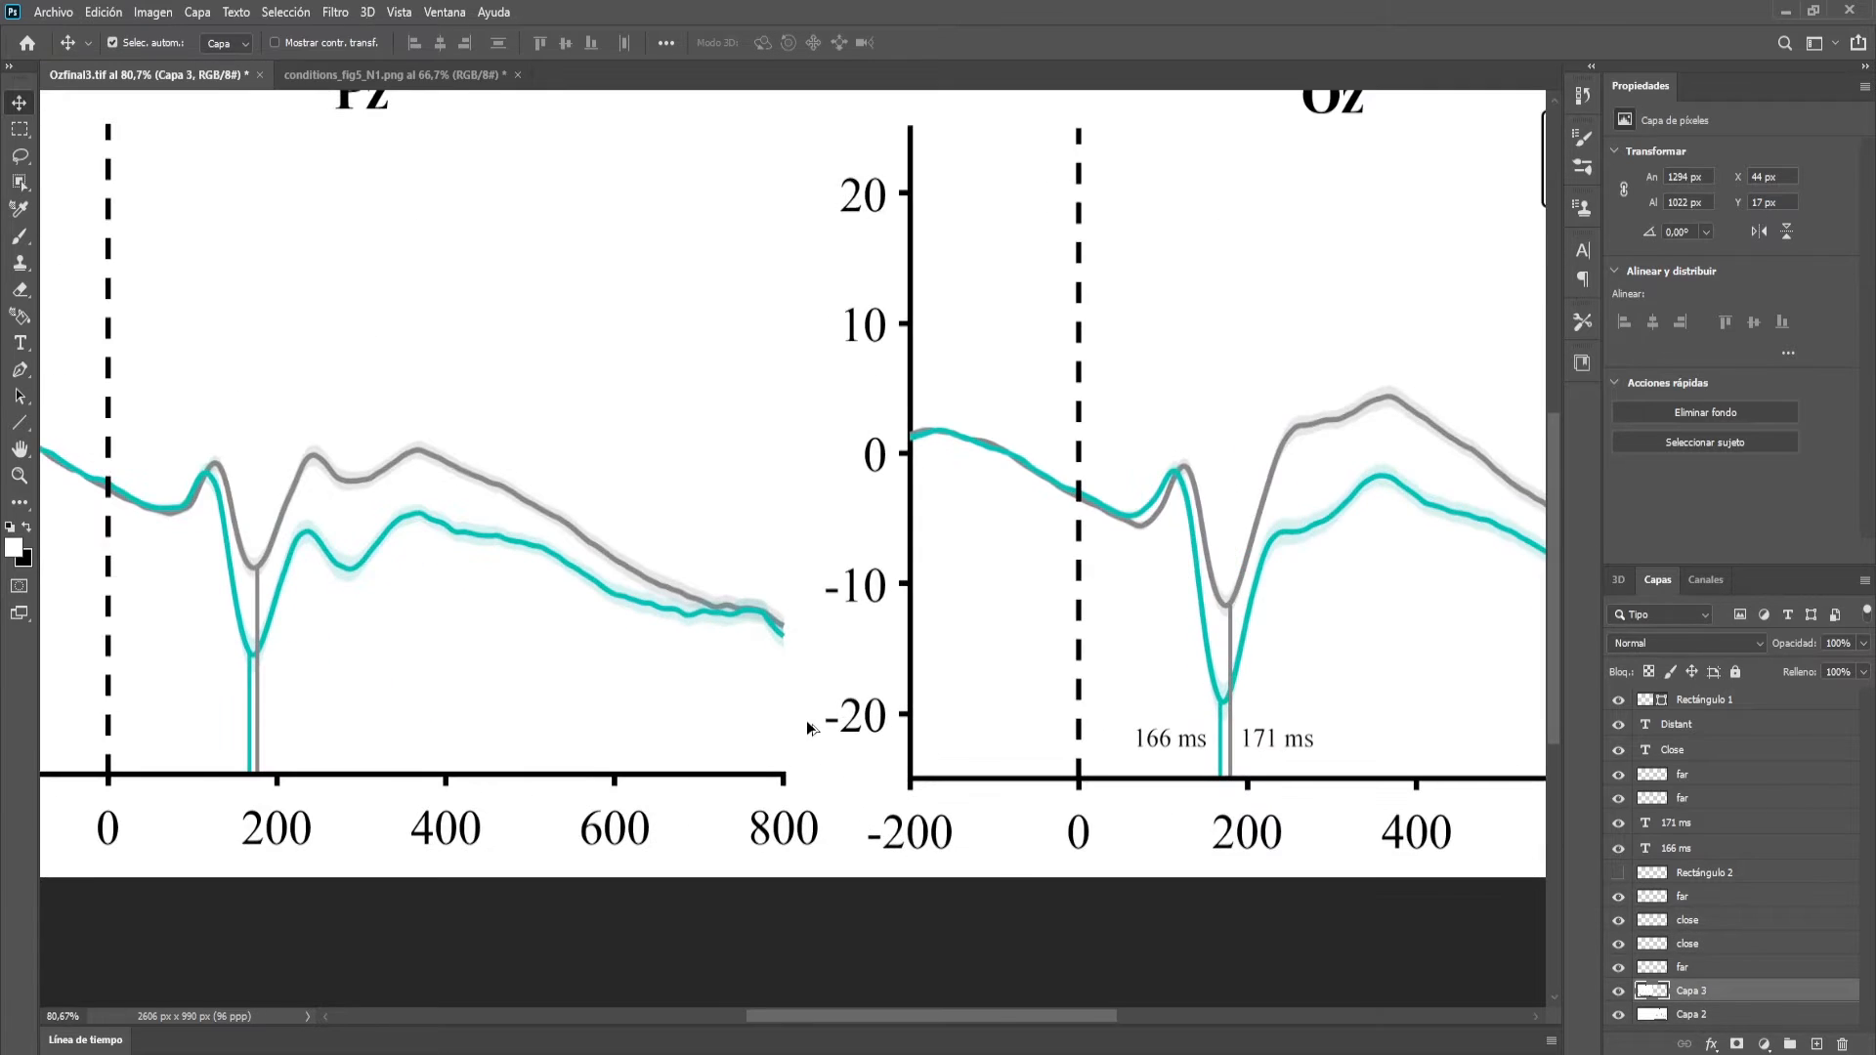
scroll(806, 719, "up", 4)
mouse_move(739, 826)
left_mouse_down()
mouse_move(960, 839)
mouse_move(711, 827)
mouse_move(744, 832)
left_mouse_up()
scroll(743, 832, "down", 2)
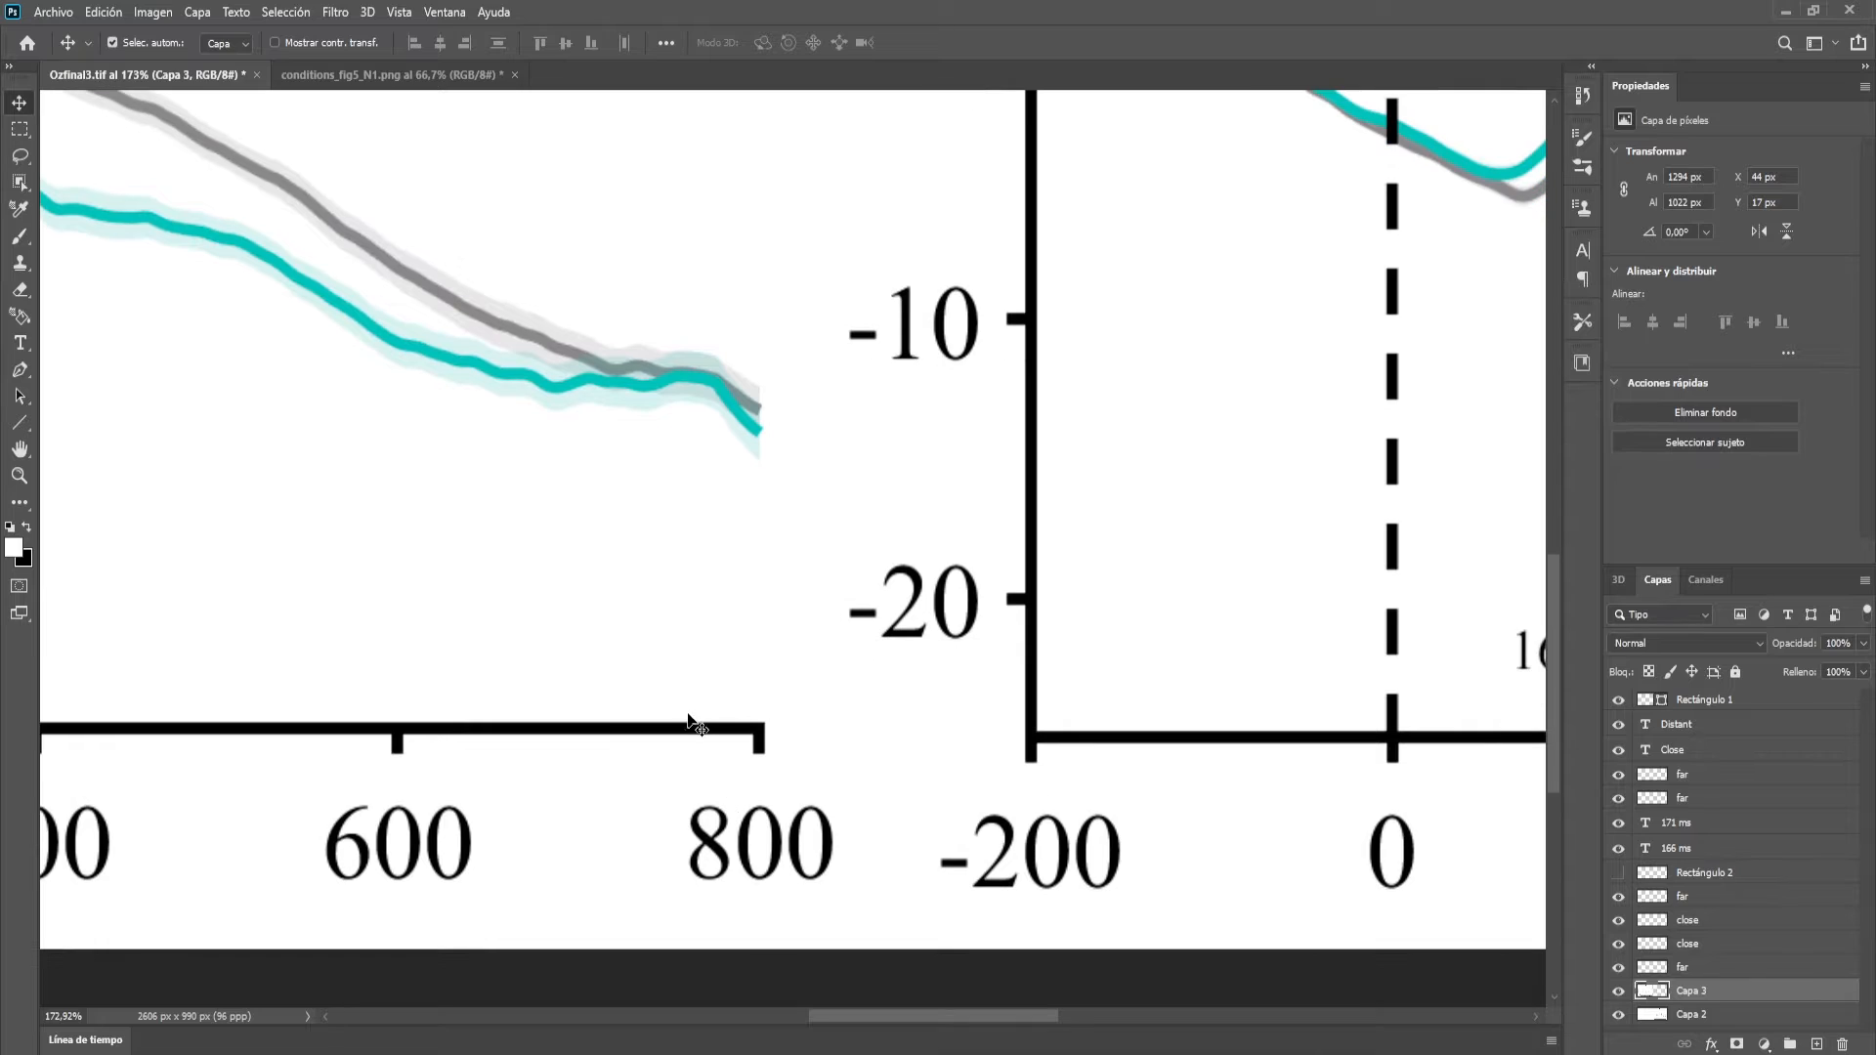
left_click_drag(689, 723, 689, 745)
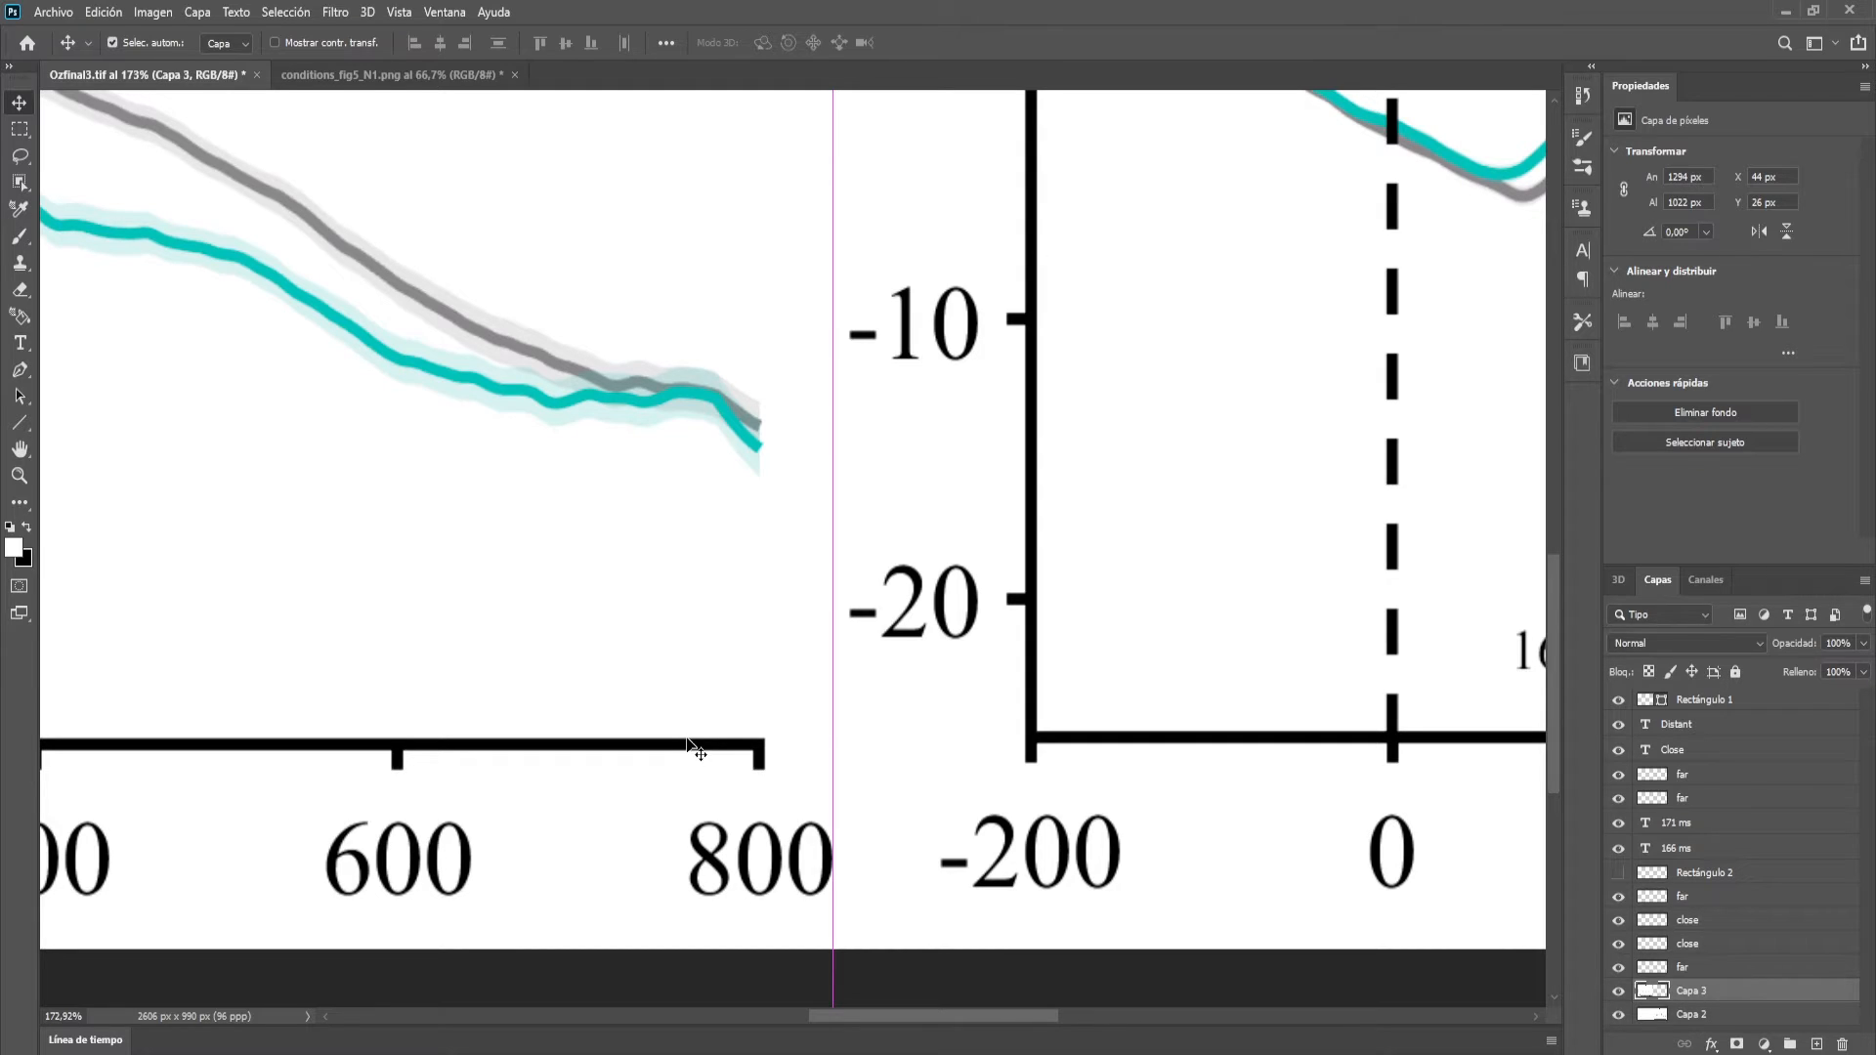
scroll(694, 781, "up", 5)
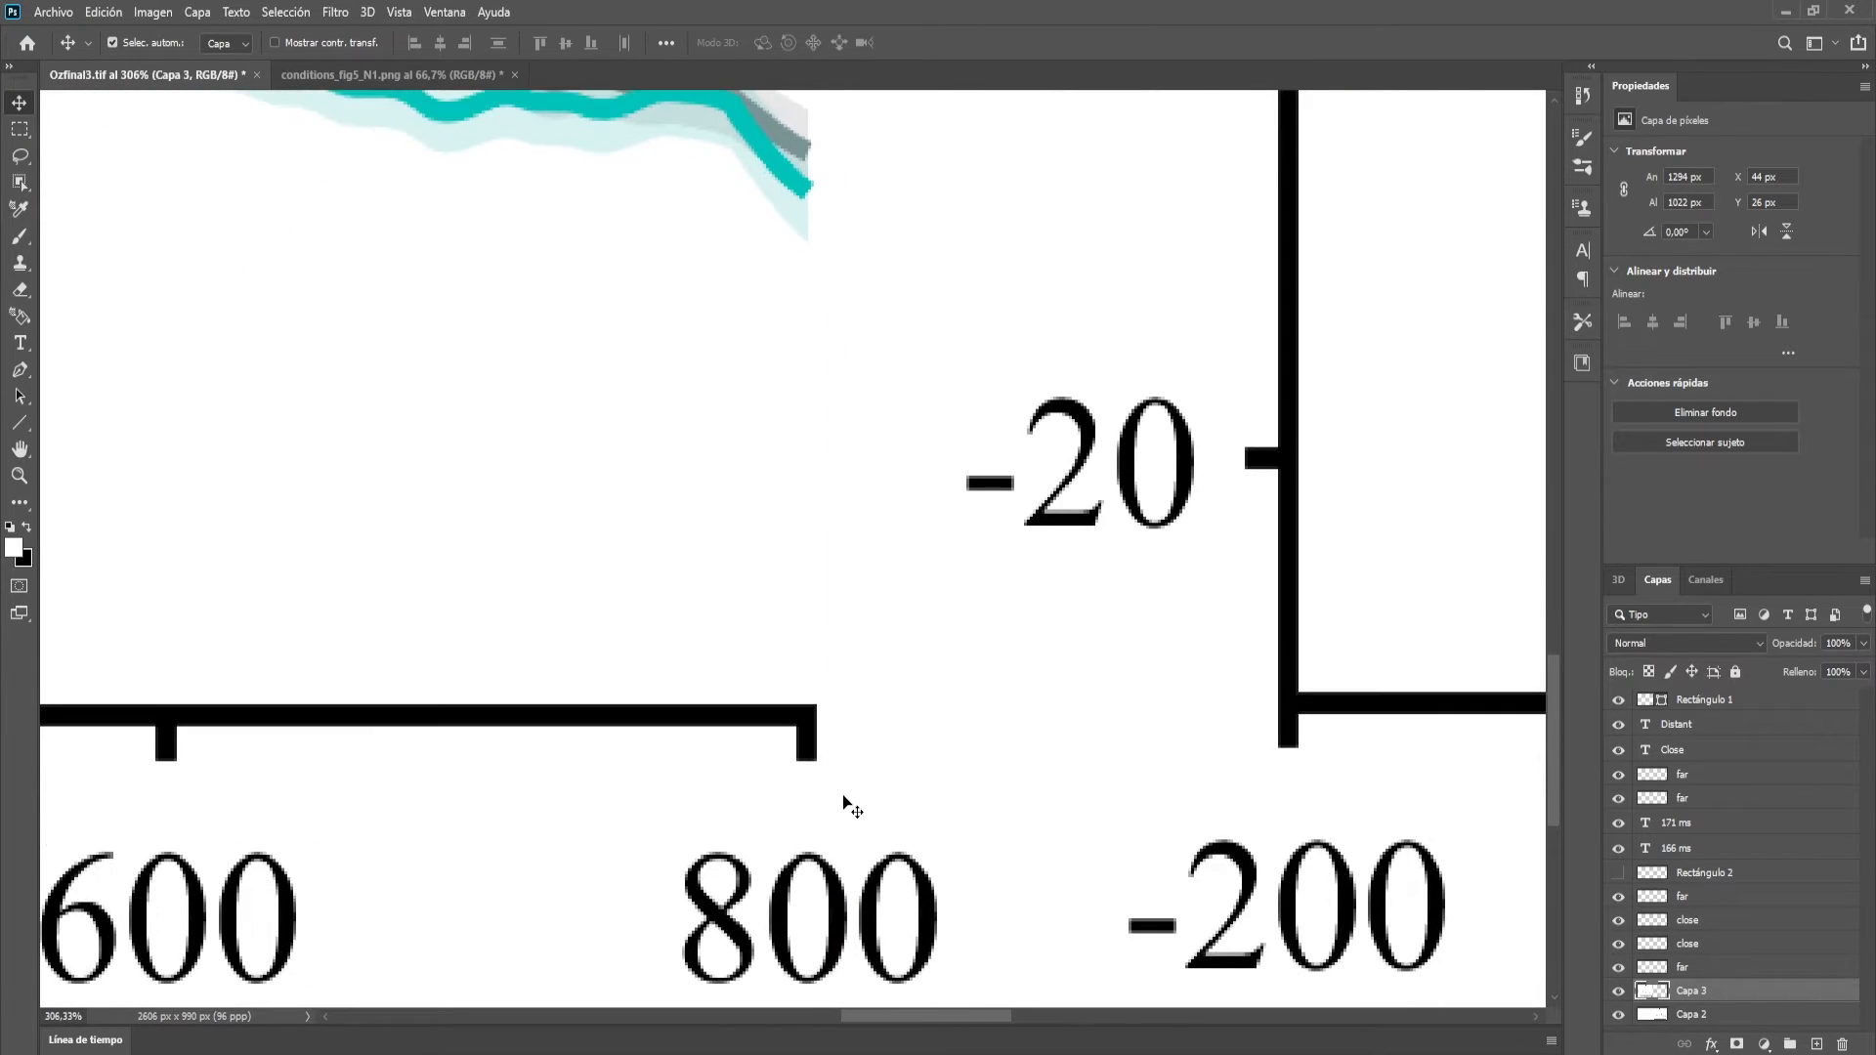
scroll(848, 801, "down", 1)
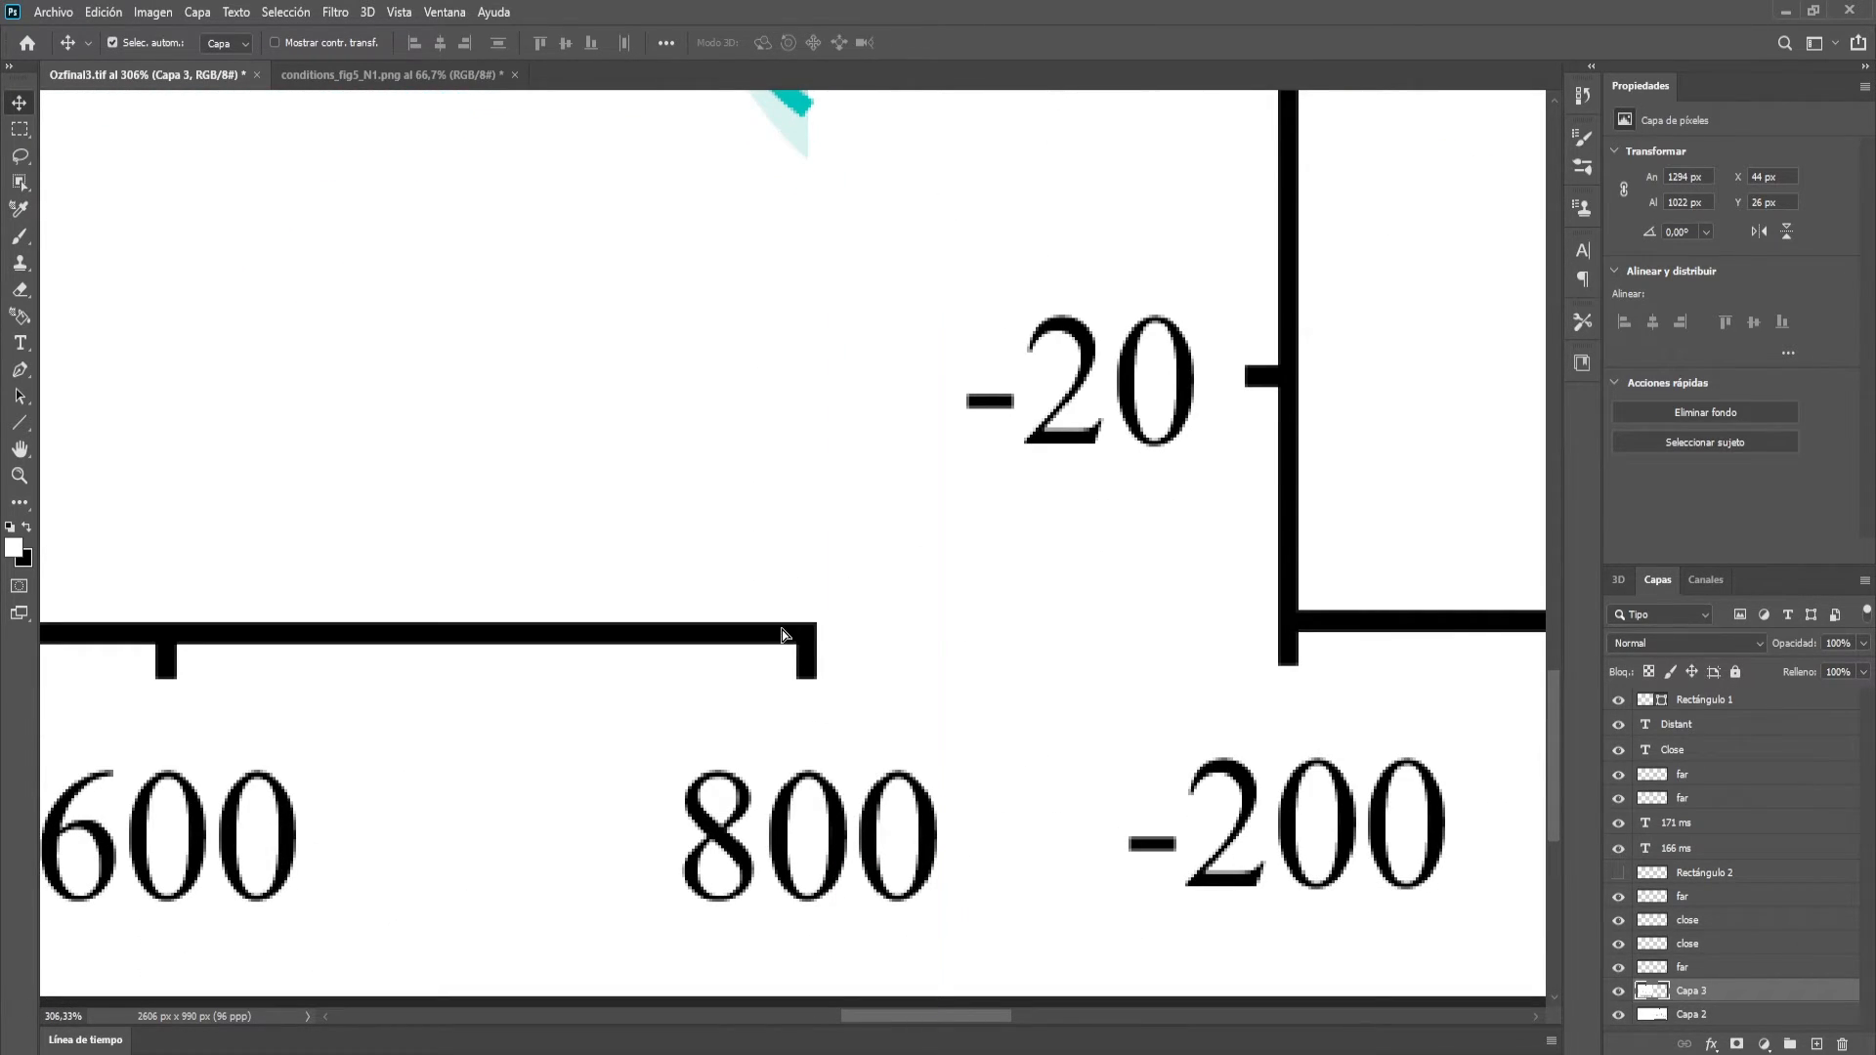
left_click_drag(782, 636, 788, 632)
scroll(594, 686, "down", 10)
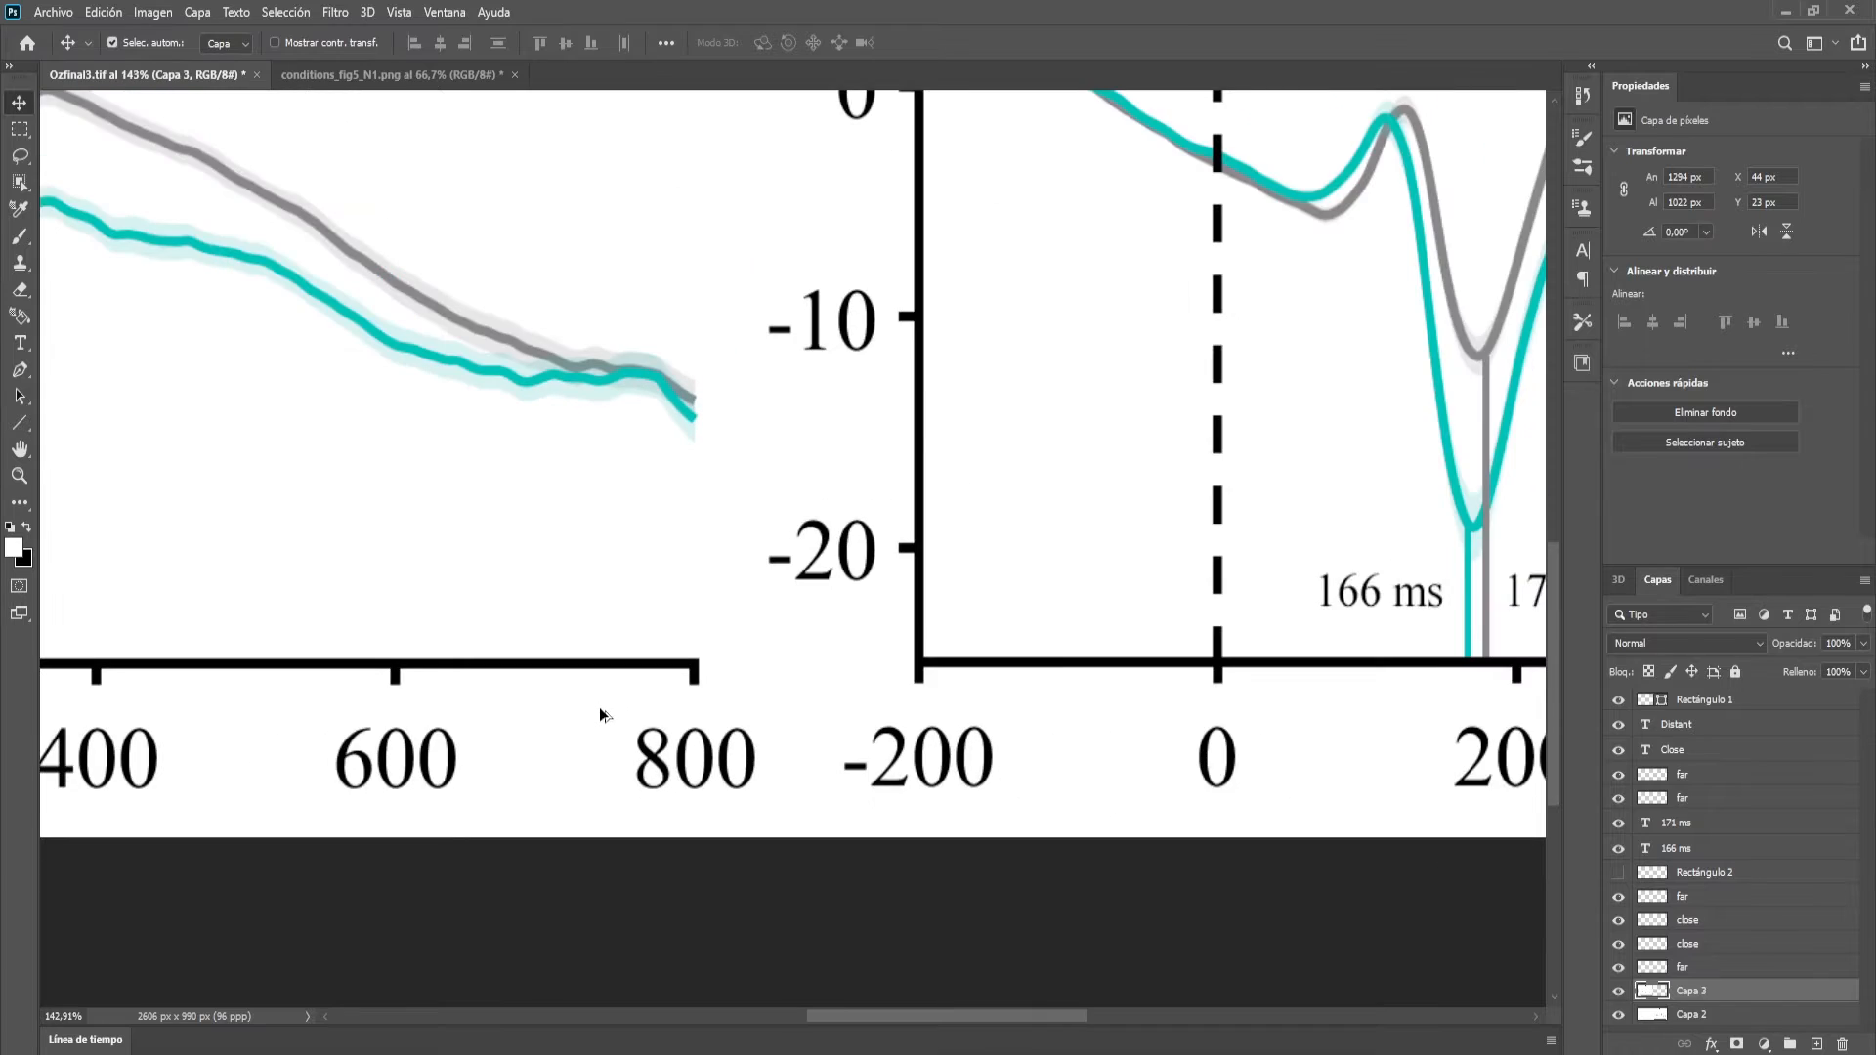
Move the teal and gray latency lines down to meet the shifted Pz time axis, placing the gray one at Y 622 px
scroll(281, 648, "up", 10)
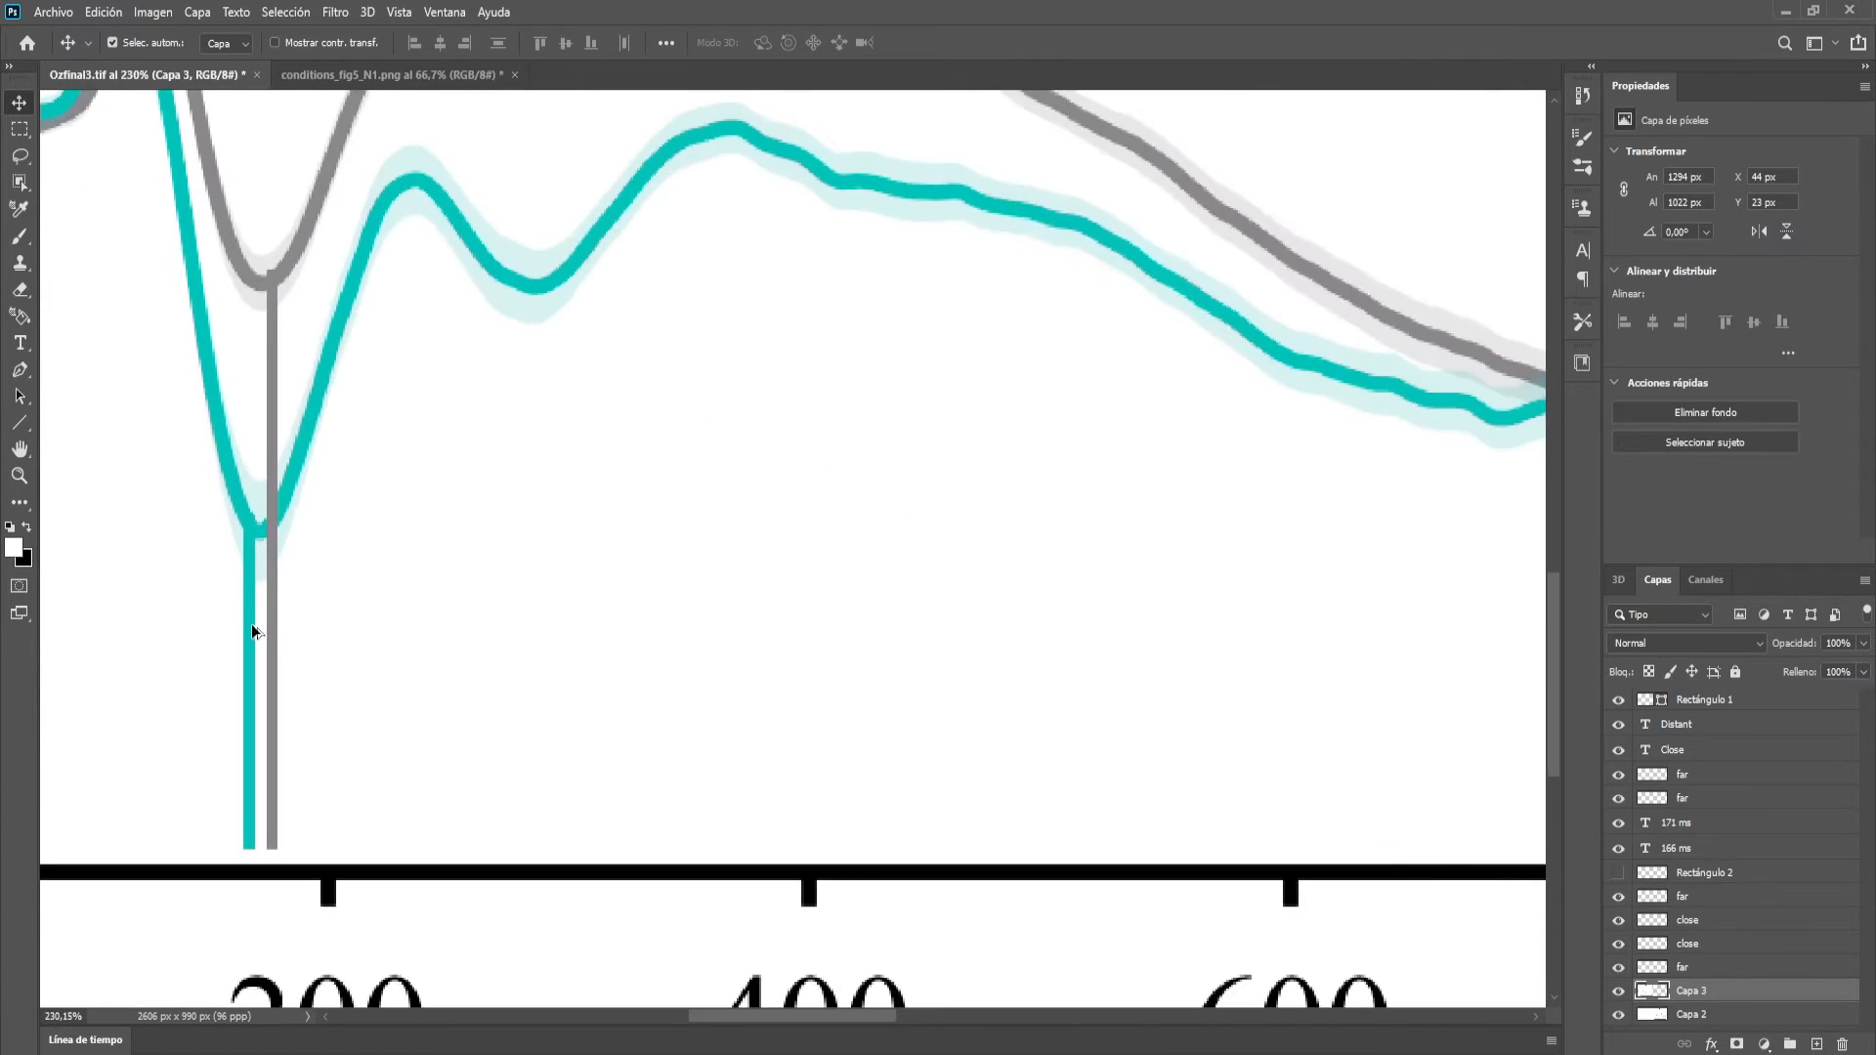
scroll(805, 1008, "left", 4)
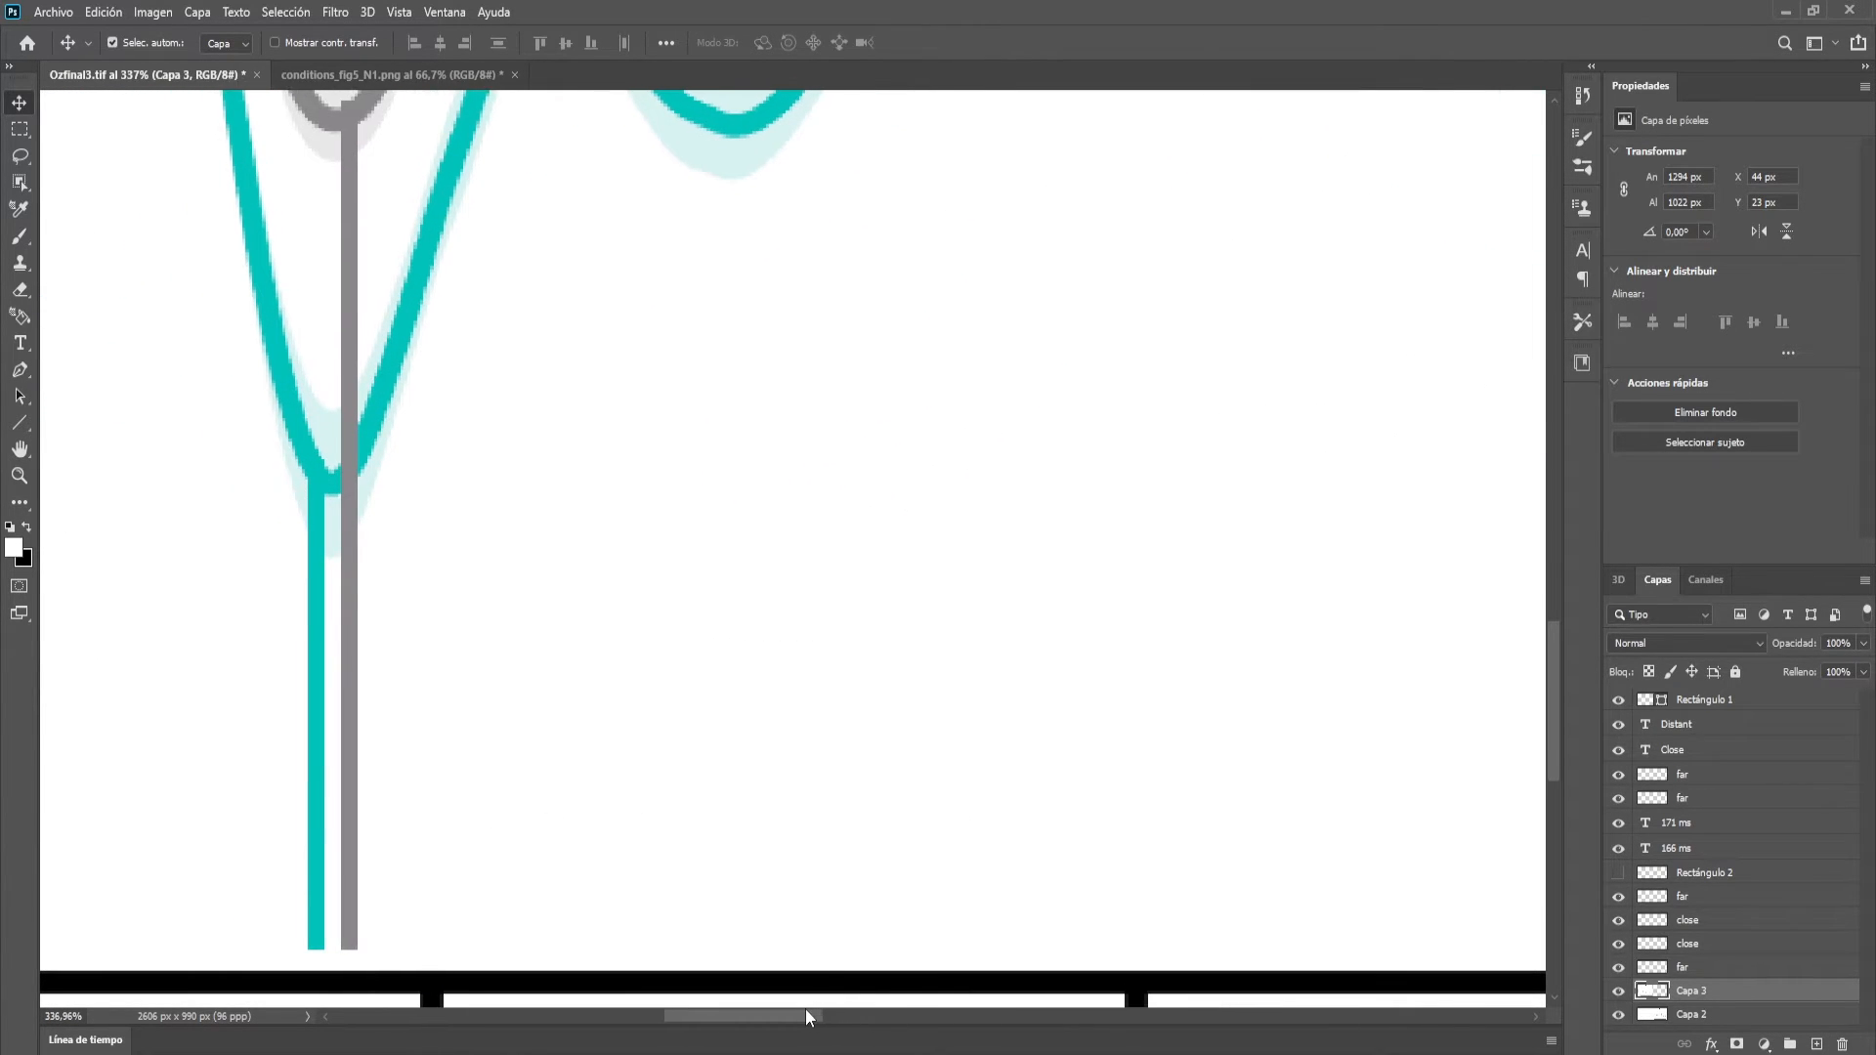
left_click_drag(497, 723, 496, 742)
scroll(488, 790, "up", 3)
scroll(500, 885, "up", 4)
scroll(497, 909, "up", 1)
left_click_drag(482, 825, 485, 838)
left_click_drag(626, 758, 630, 842)
scroll(630, 825, "down", 7)
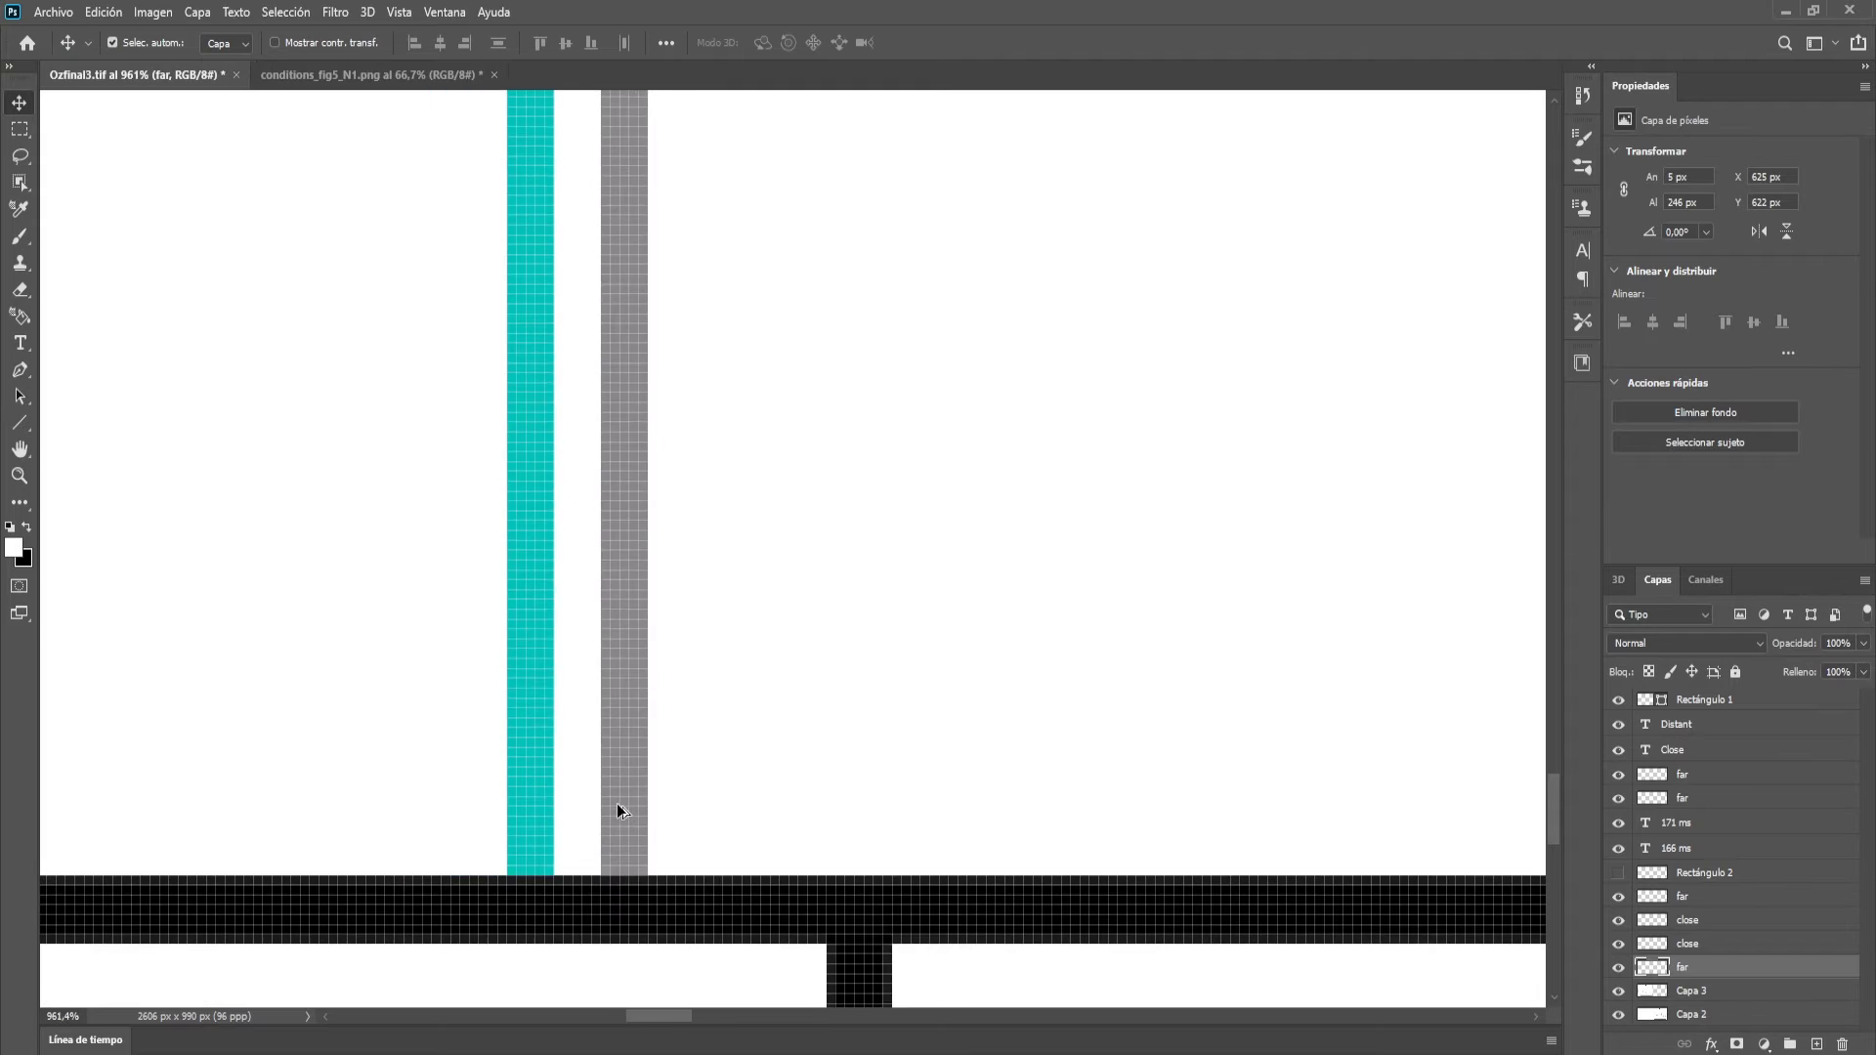
scroll(627, 767, "down", 2)
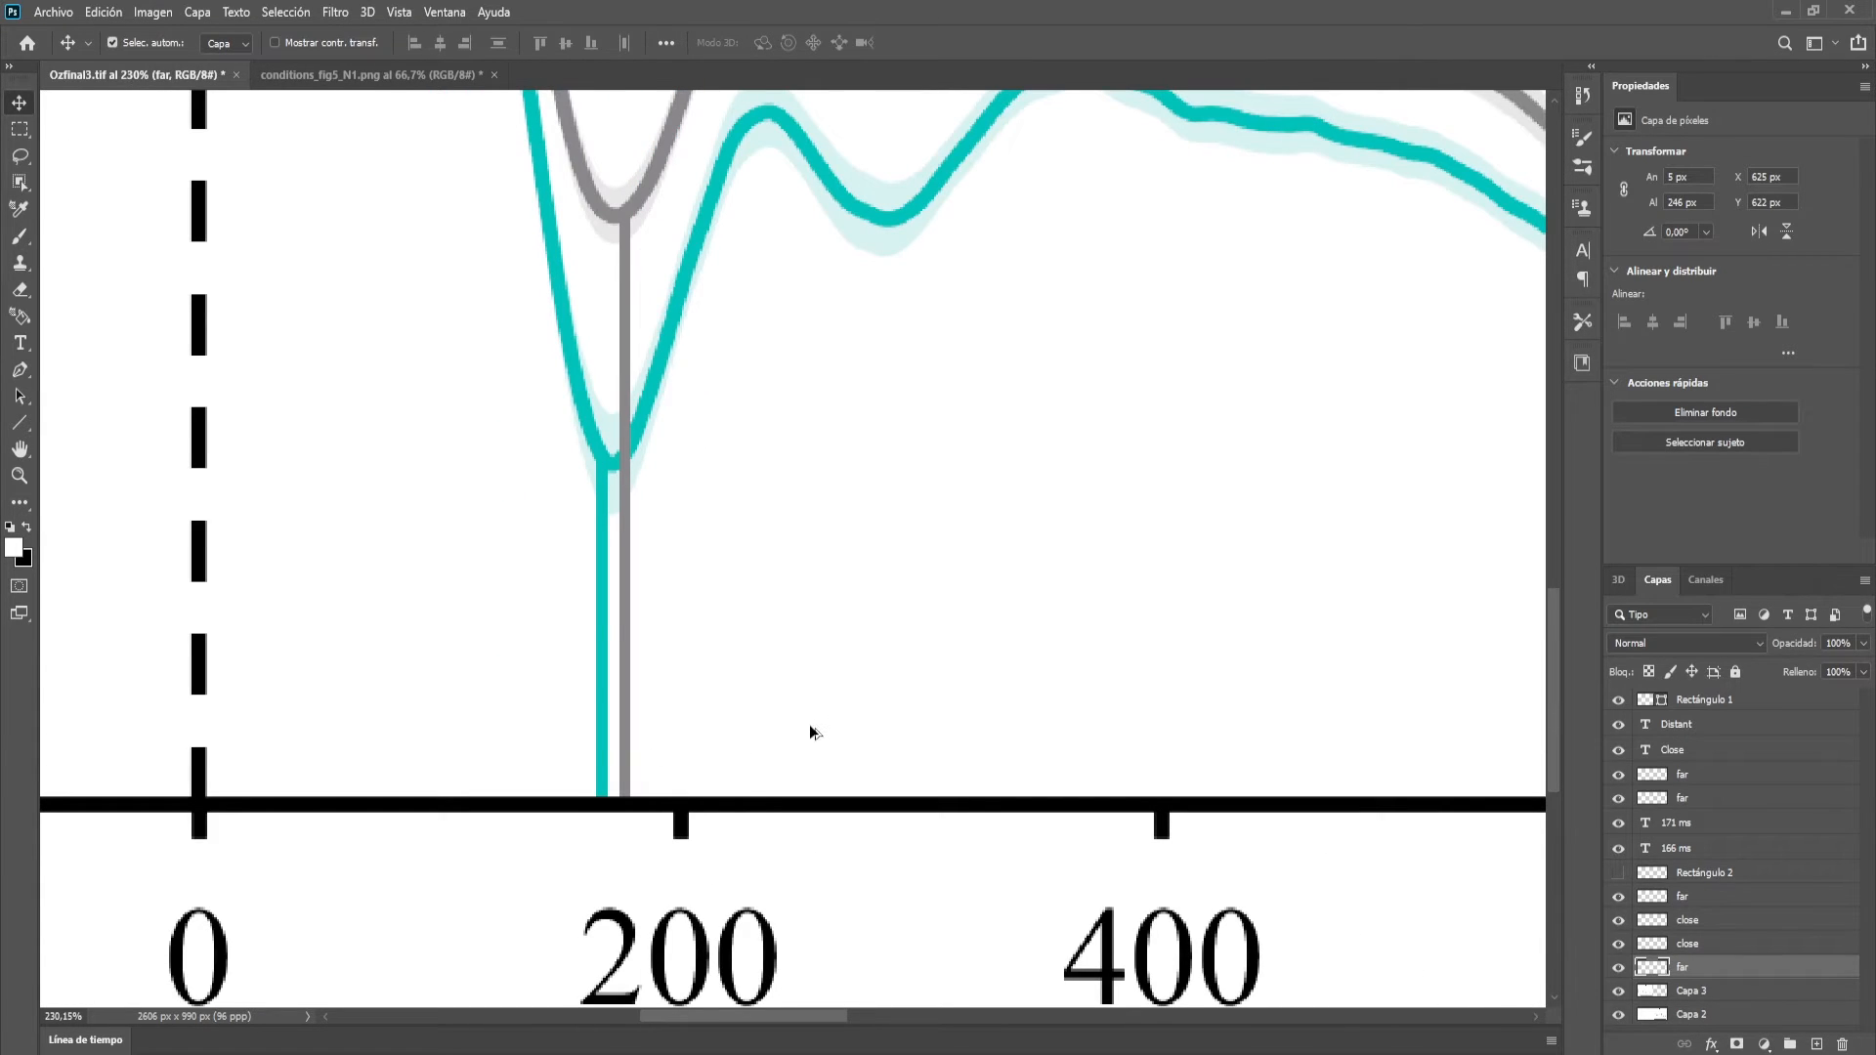
scroll(807, 736, "down", 4)
scroll(807, 735, "down", 3)
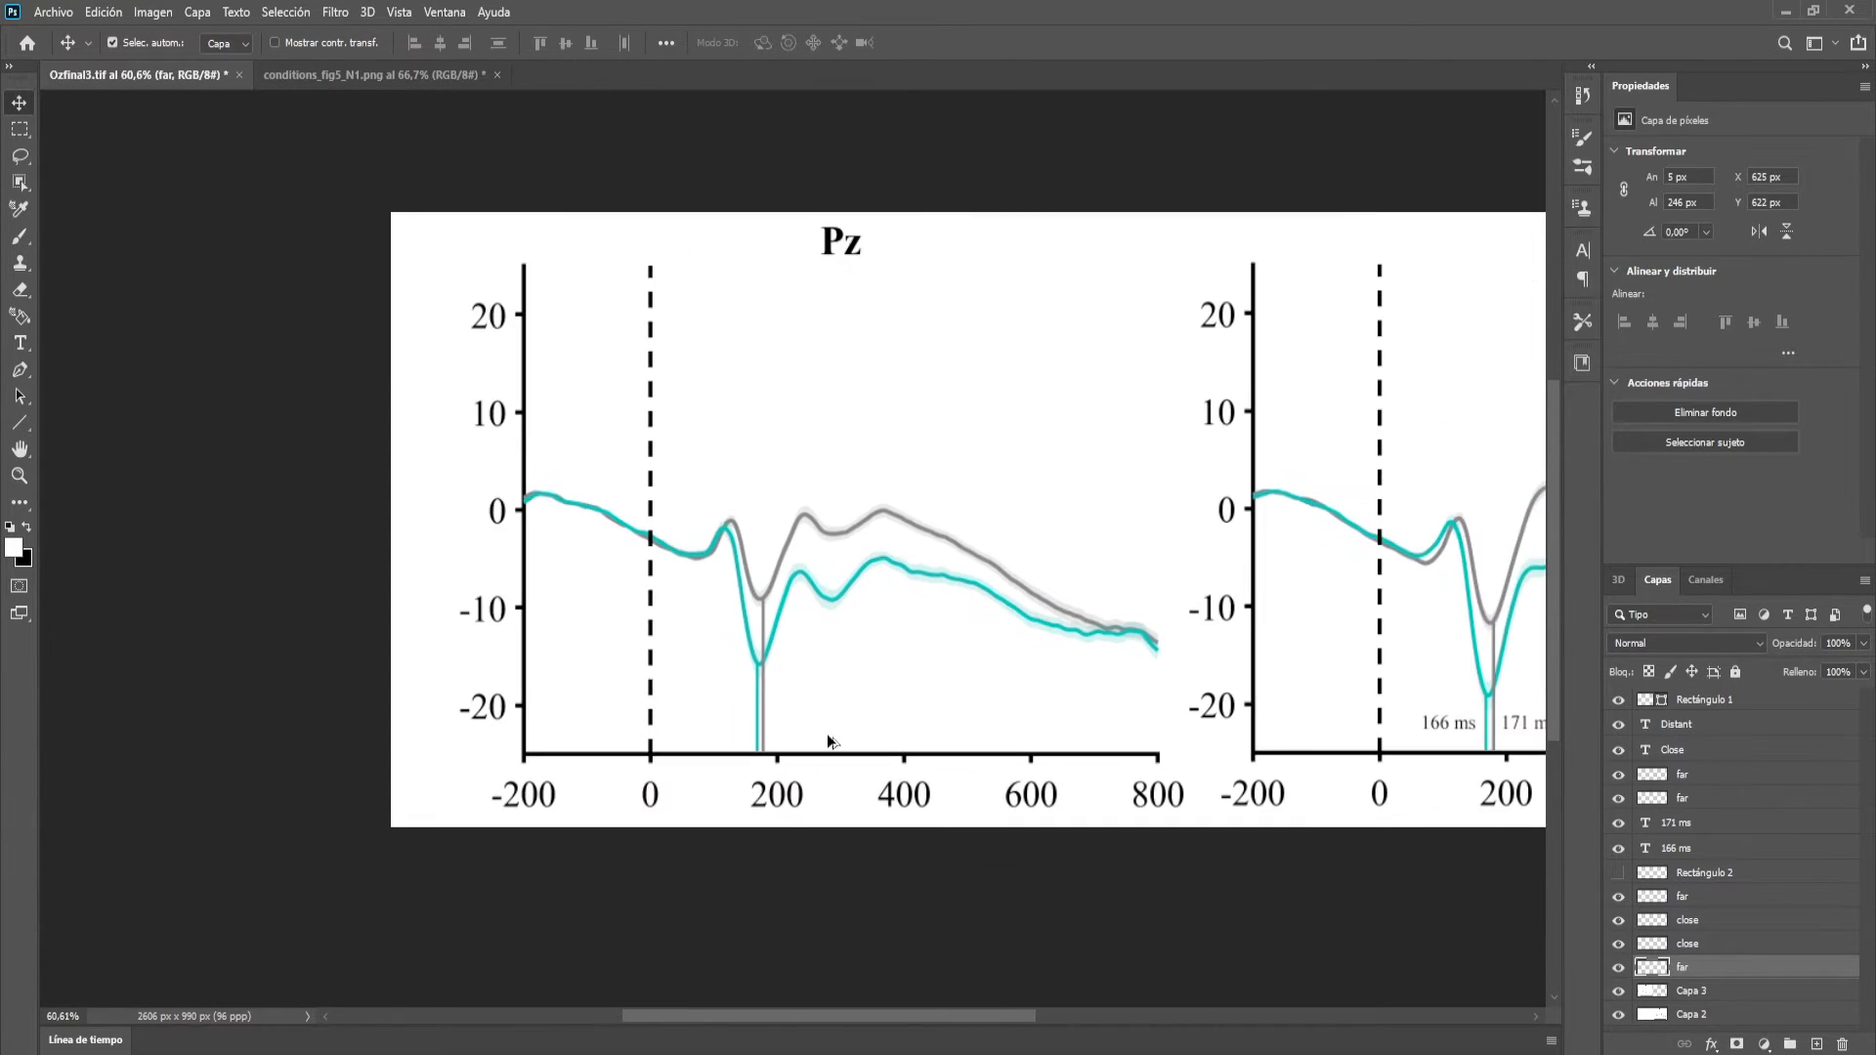
Copy the 166 ms label from the Oz plot and place it left of the teal line in the Pz plot
left_click(1041, 740)
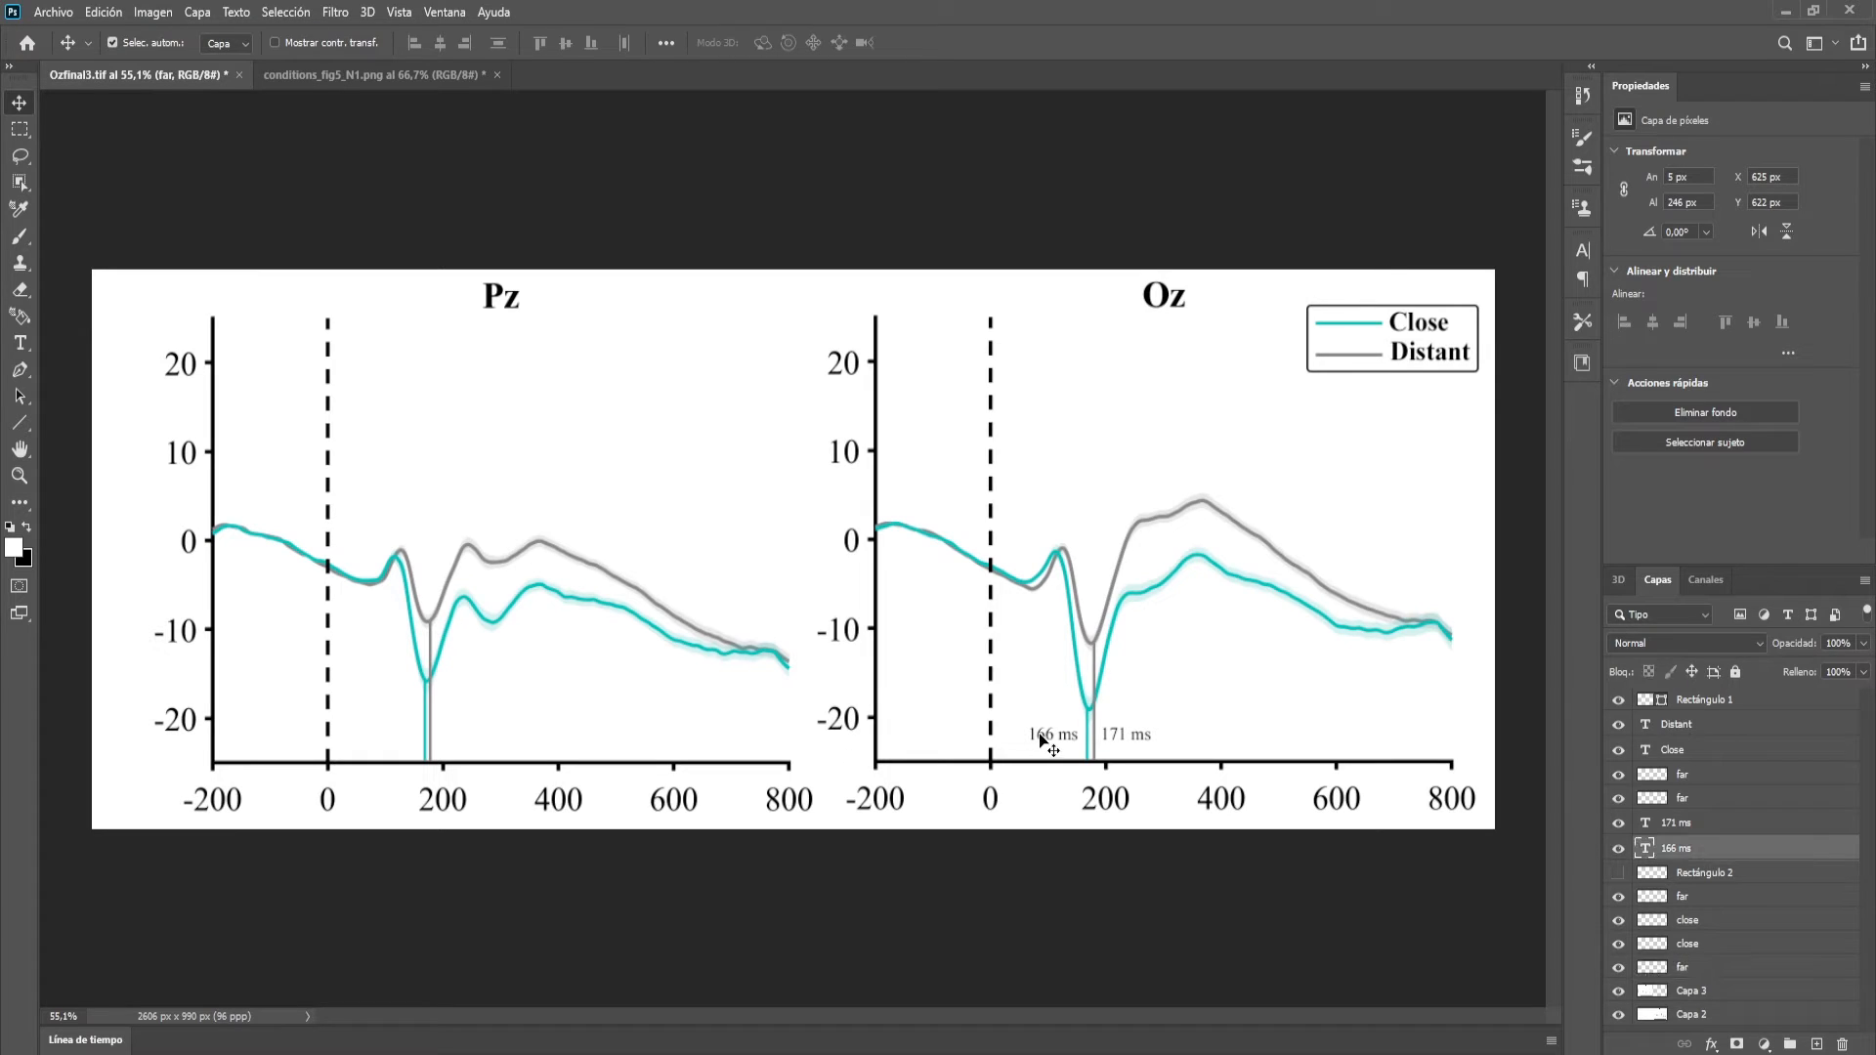
left_click(536, 708)
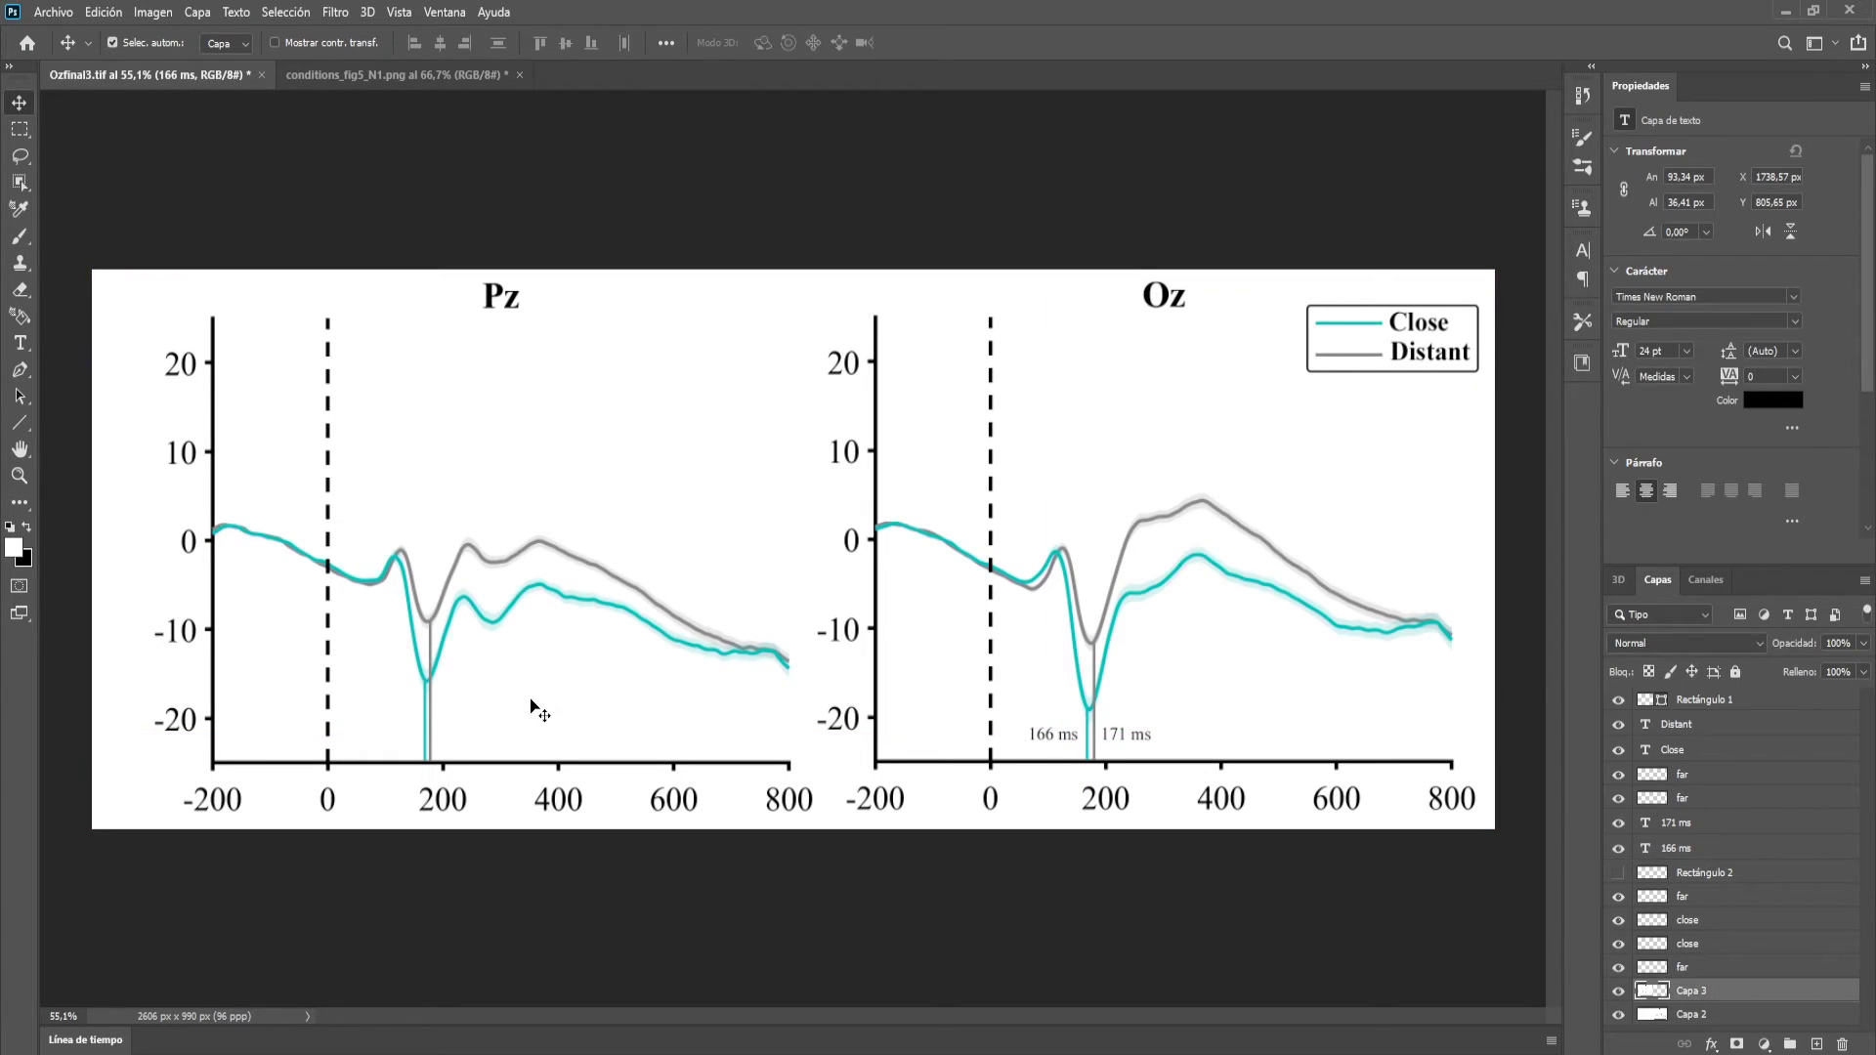
key("ctrl+v")
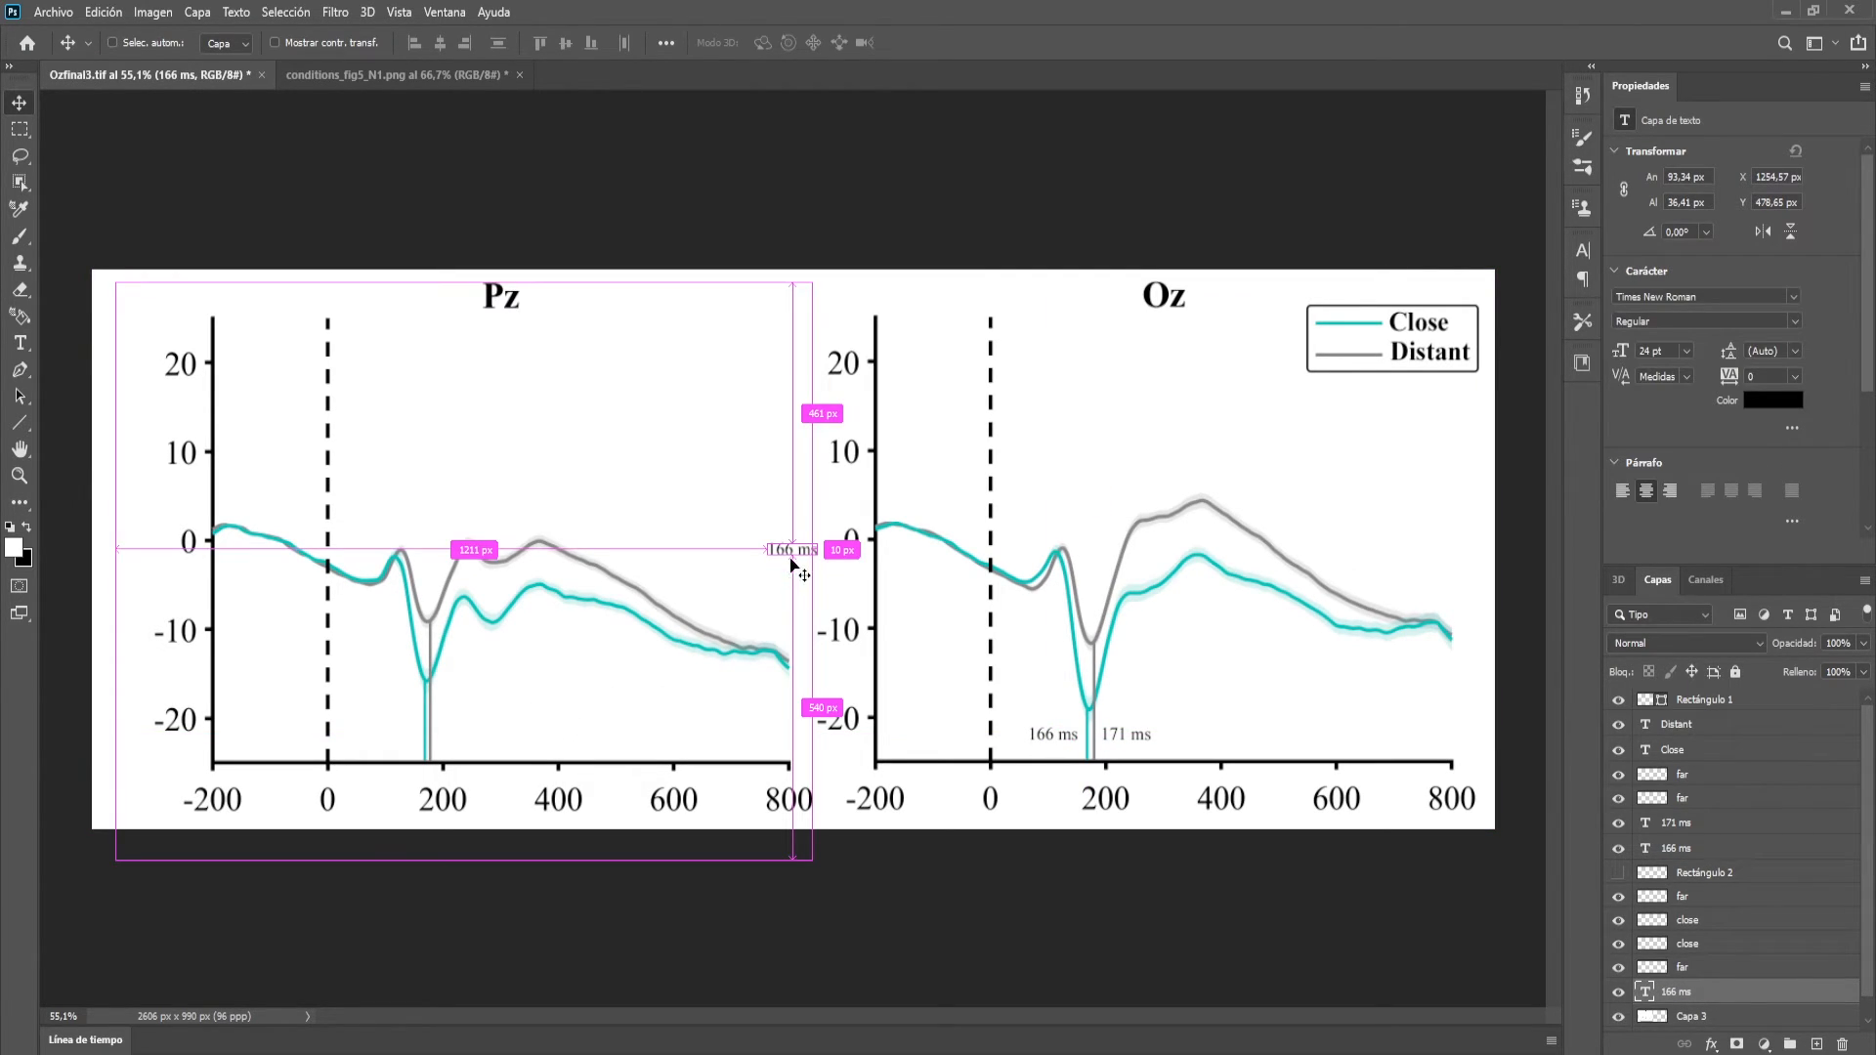
left_click_drag(781, 553, 377, 743)
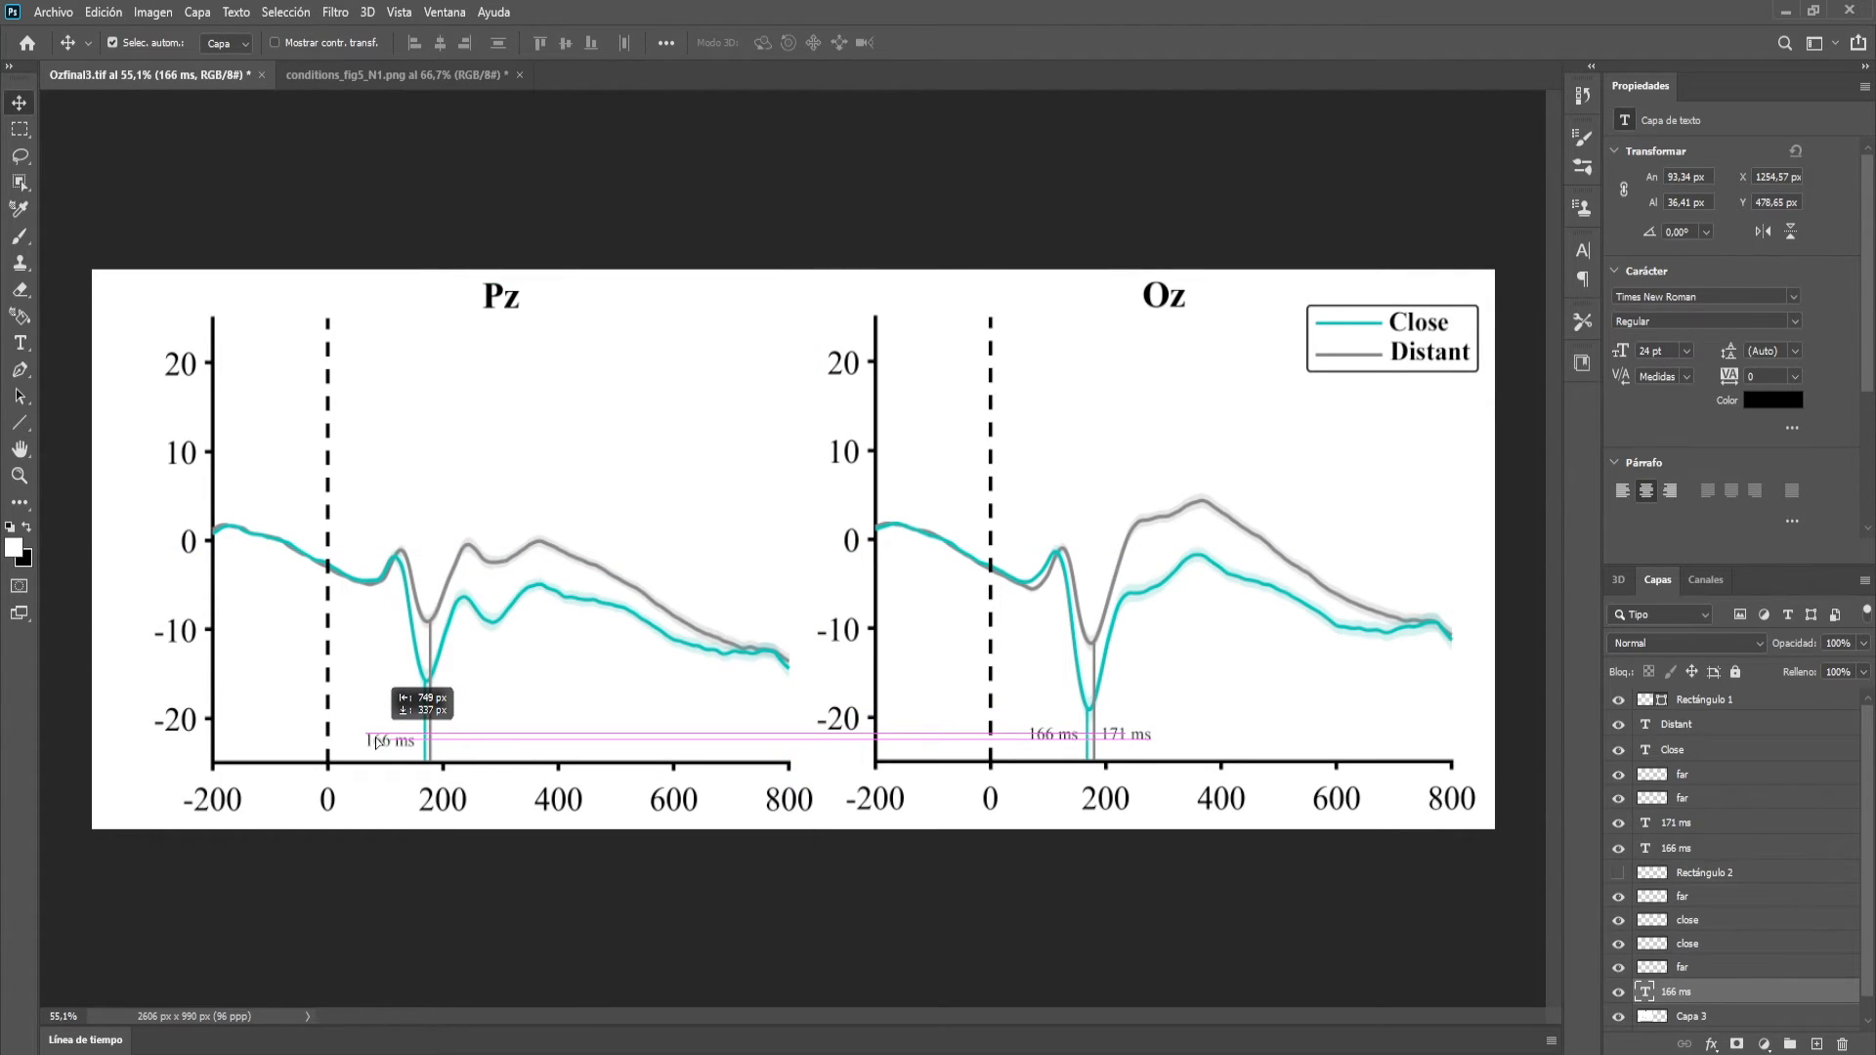
left_click_drag(376, 743, 376, 743)
Duplicate the 171 ms label into the Pz plot, right of the gray line and level with the 166 ms label, at about X 648 px, Y 815 px
left_click(1123, 735)
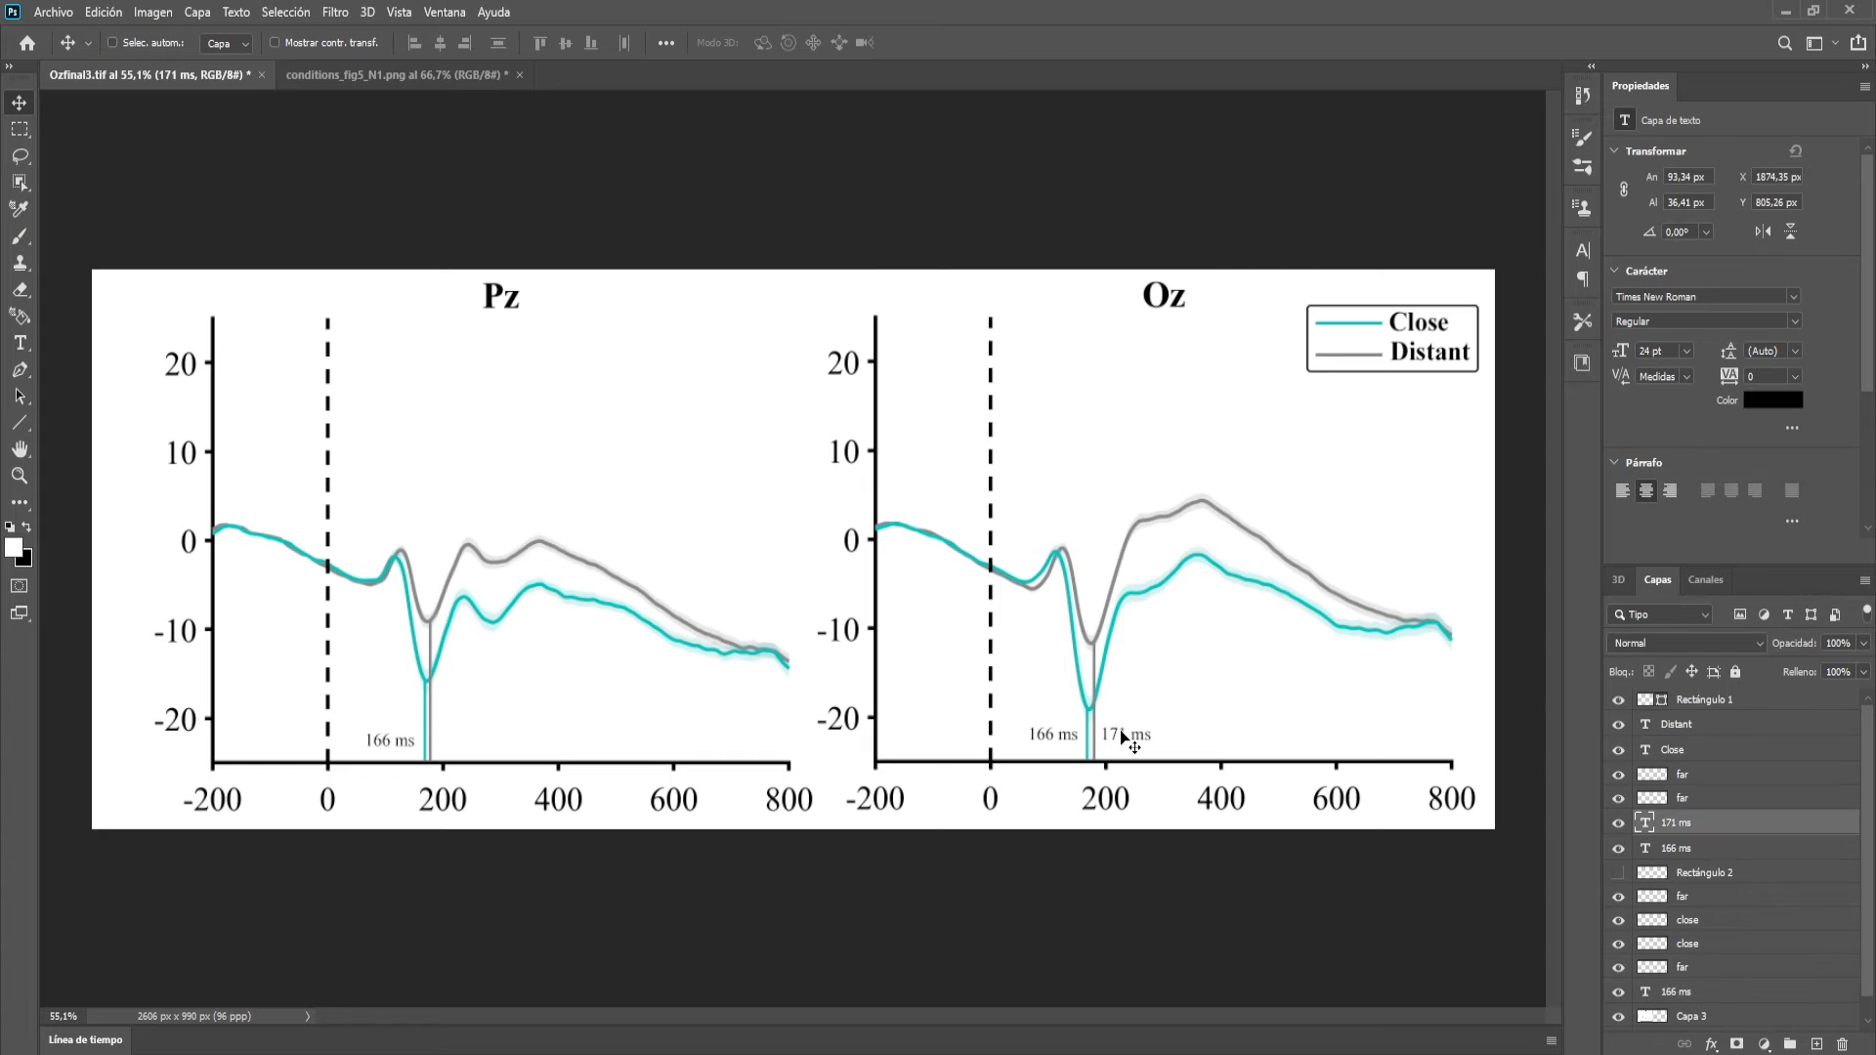
left_click_drag(1123, 735, 511, 670)
scroll(453, 744, "up", 5)
scroll(491, 716, "down", 2)
scroll(459, 741, "up", 5)
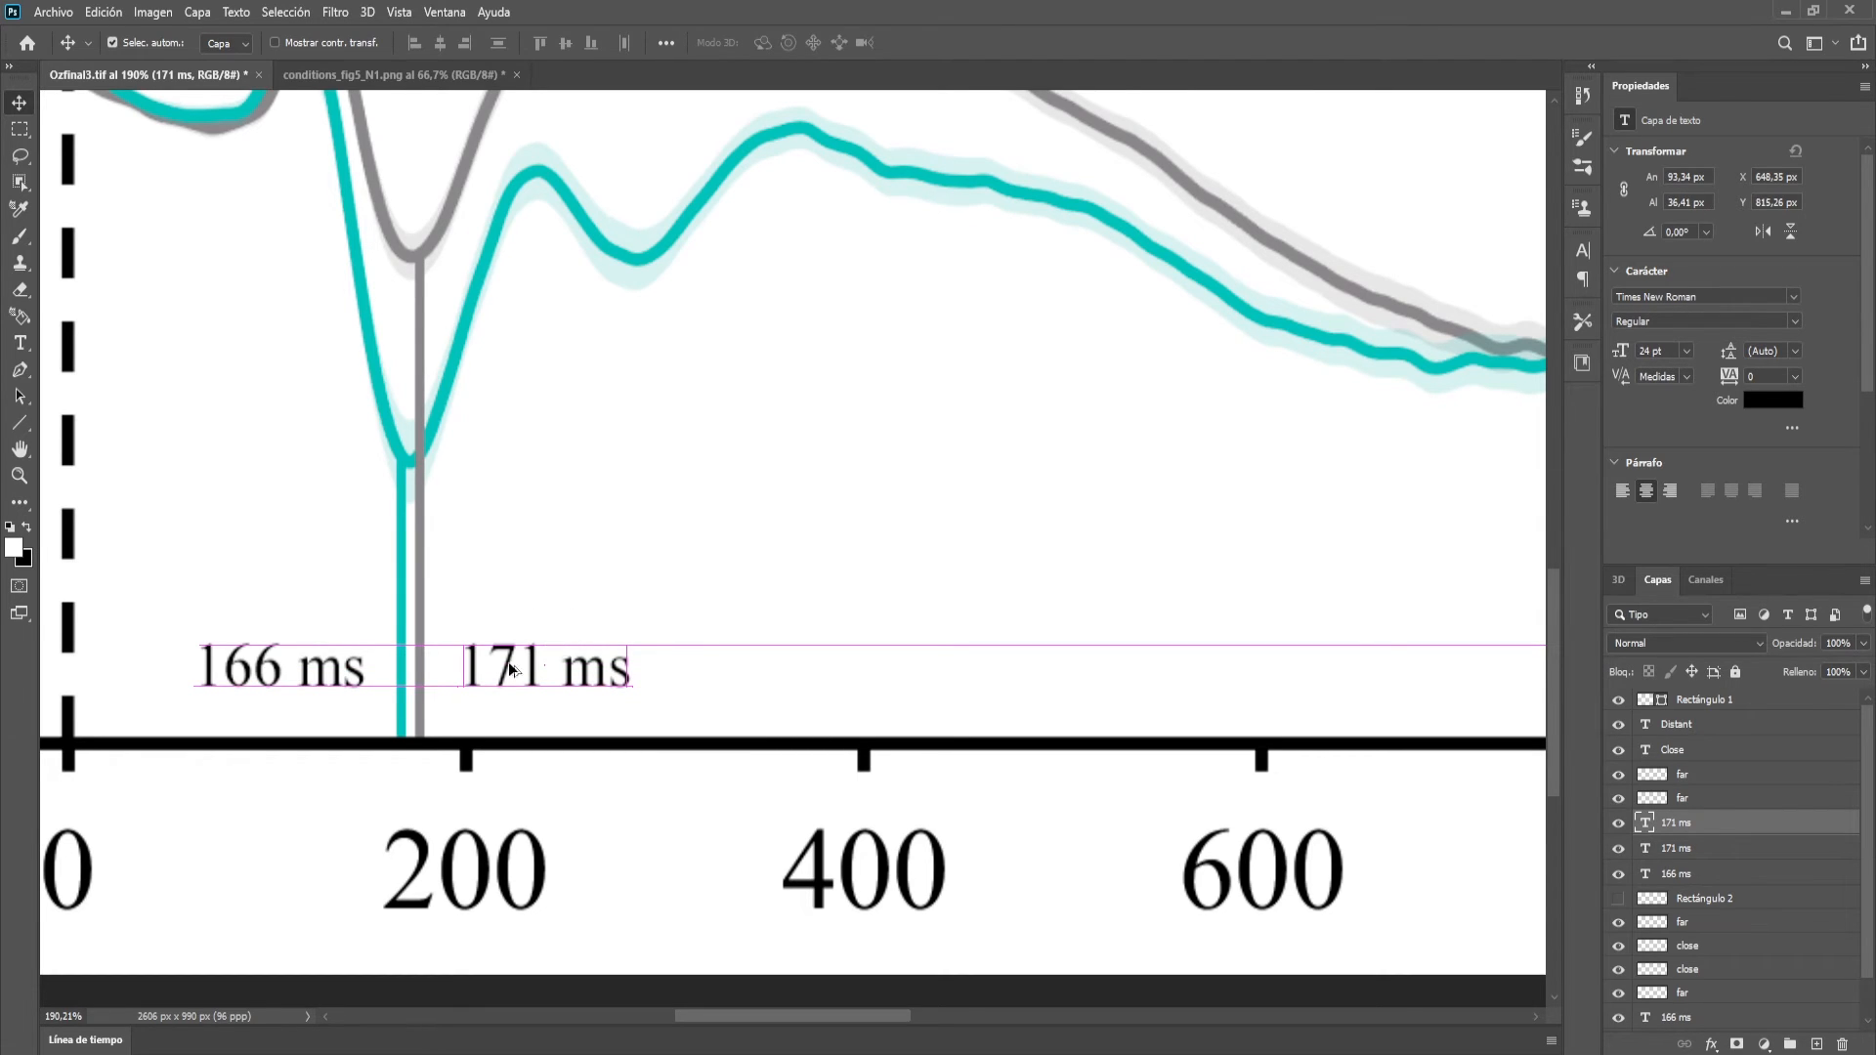
scroll(512, 670, "down", 7)
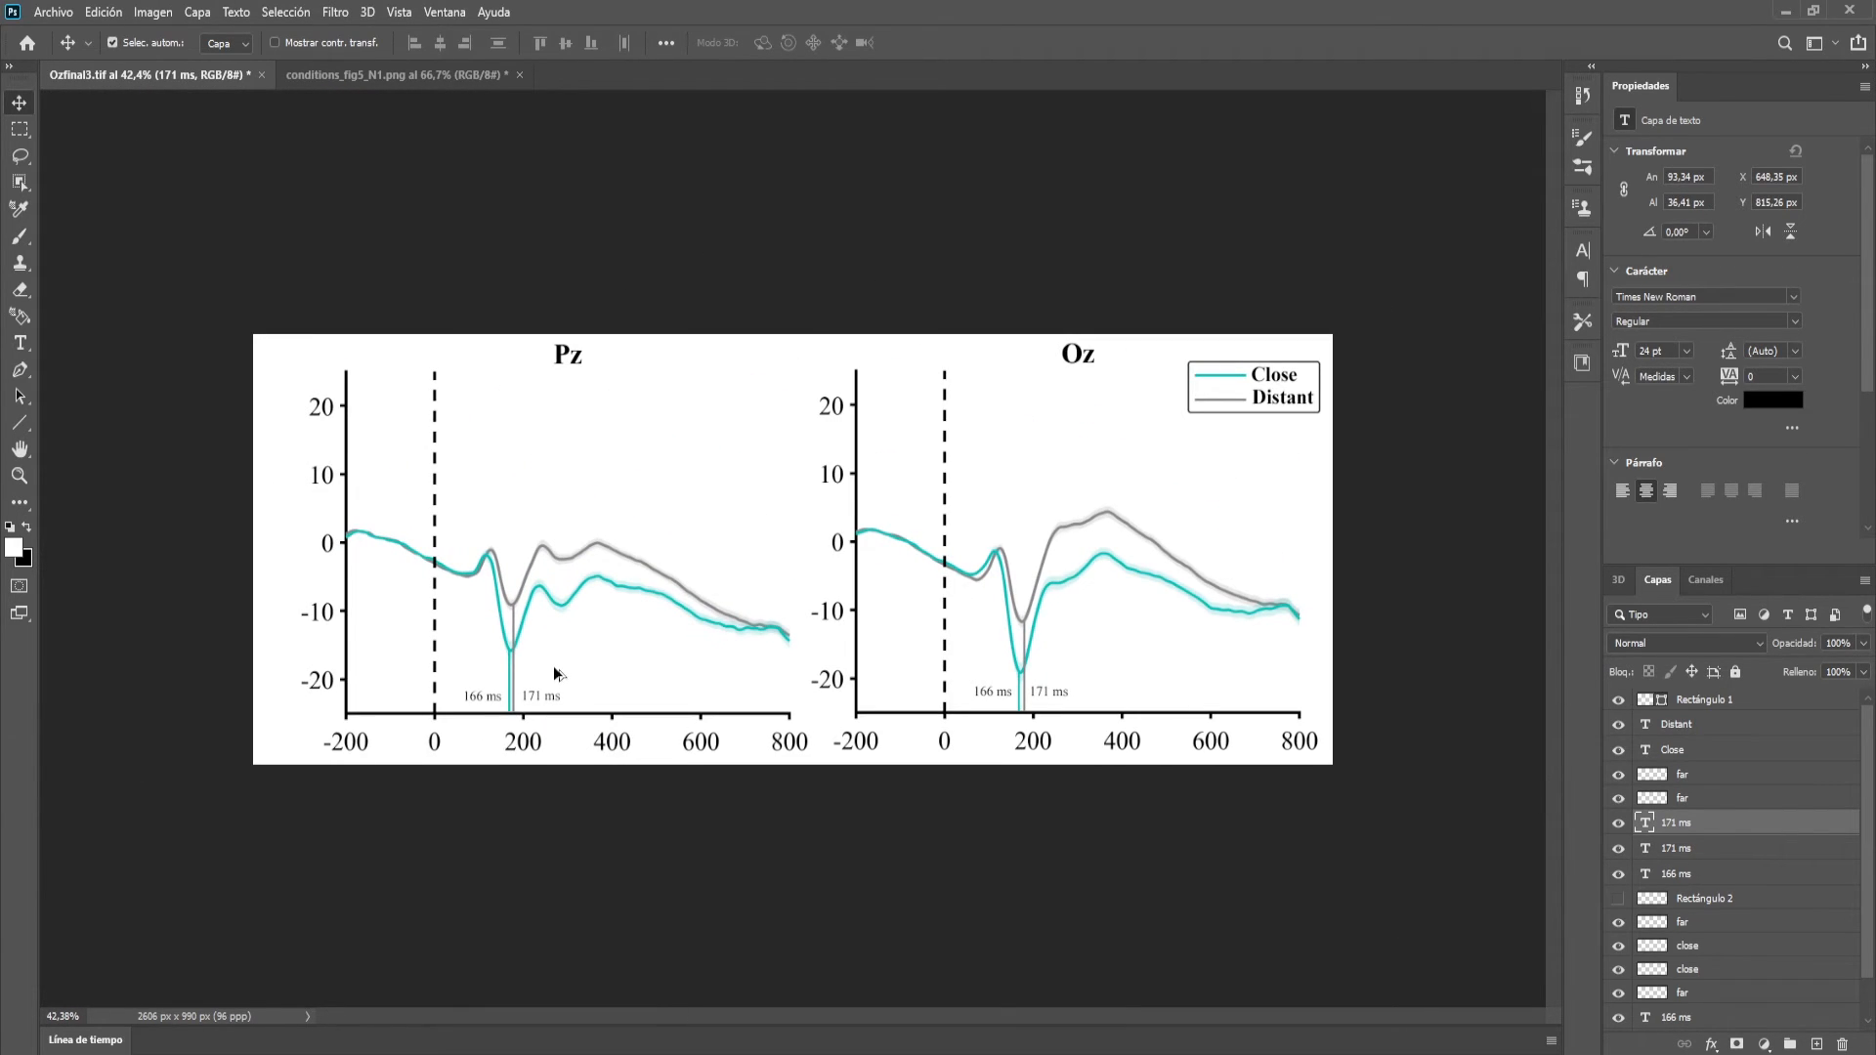
Crop the empty margin left of the Pz plot so the canvas is 2507 px wide, and save the file
left_click(260, 477)
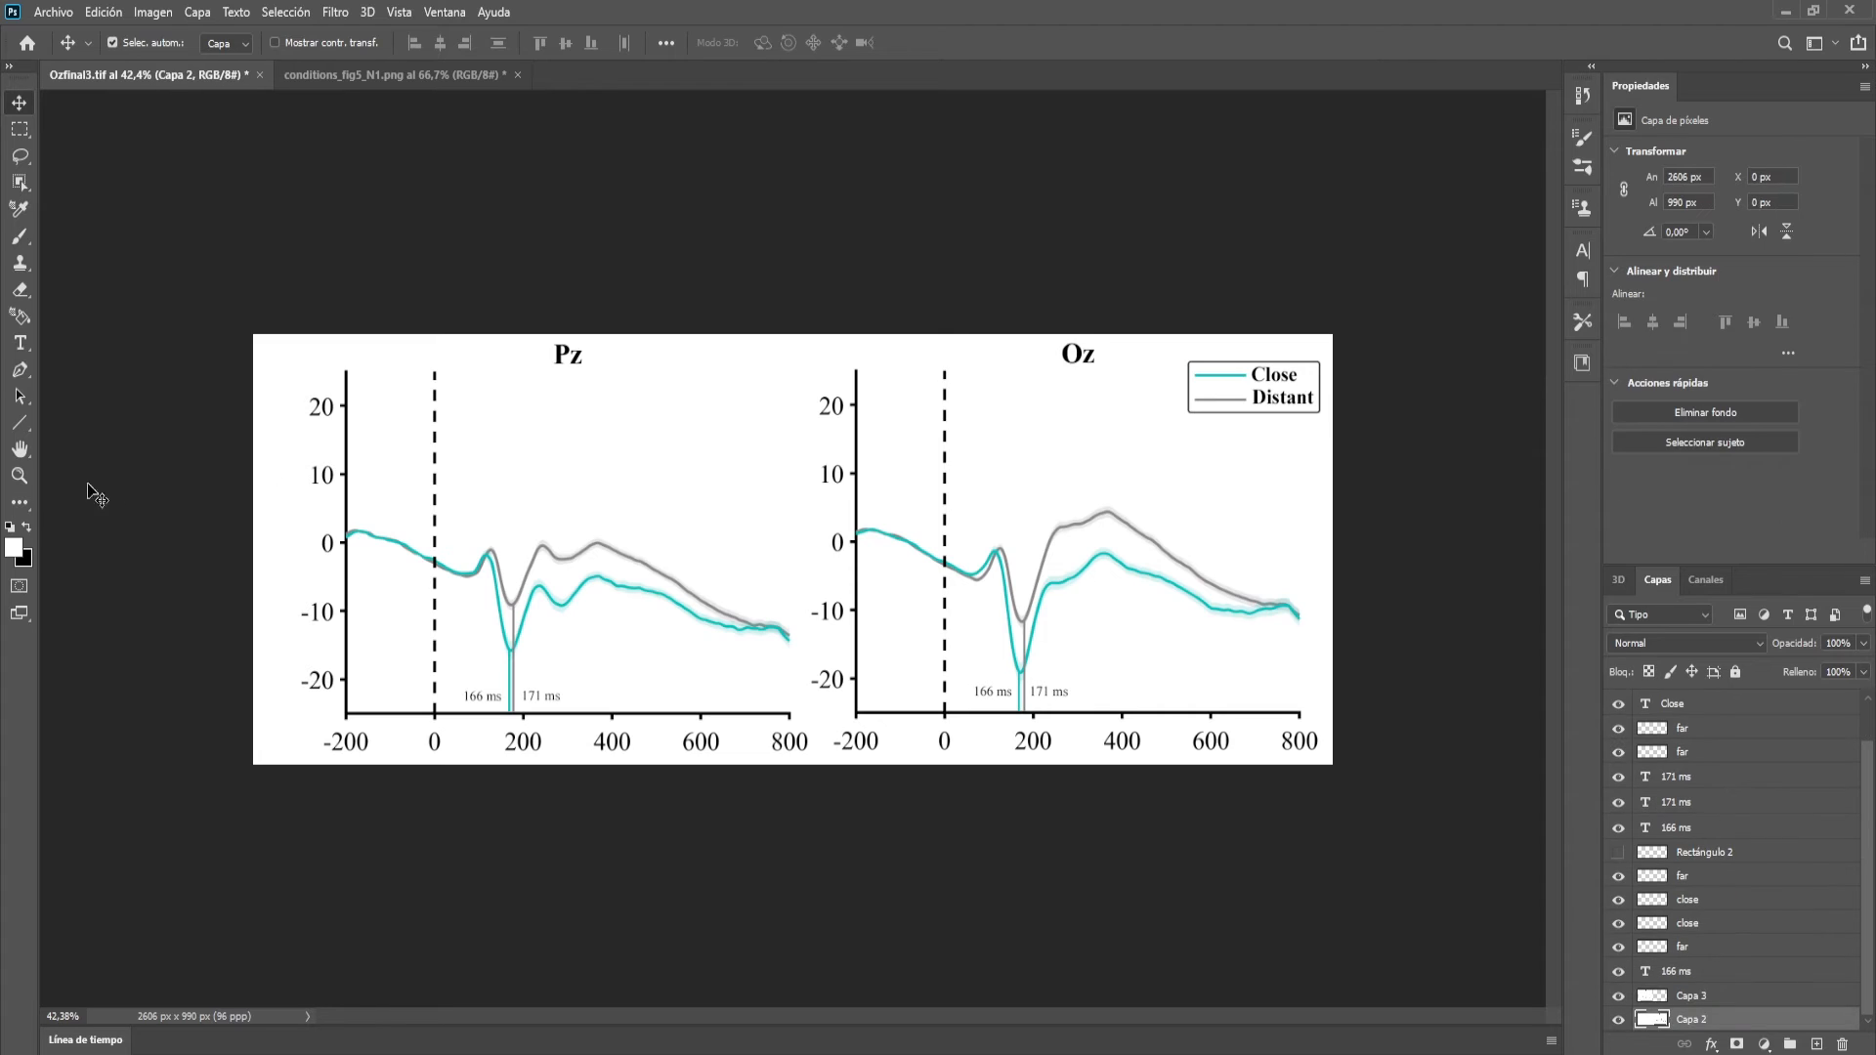
left_click(21, 507)
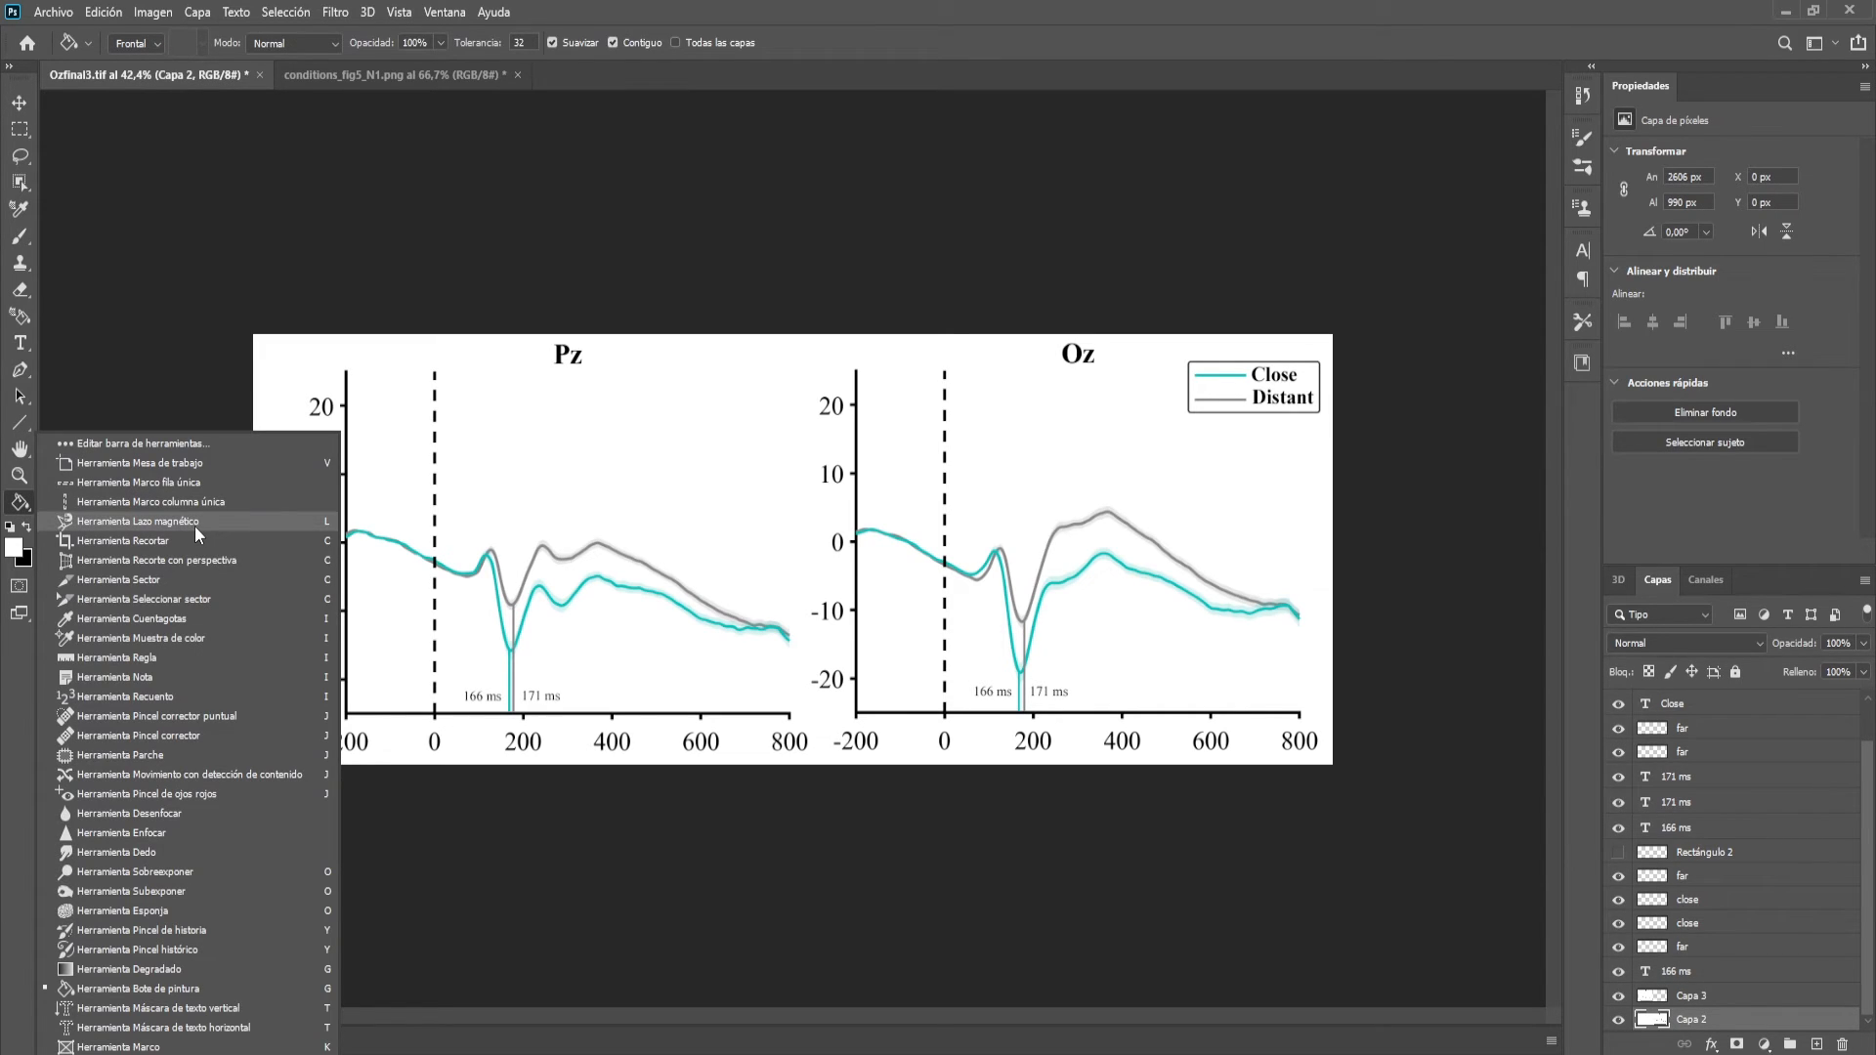
left_click(129, 540)
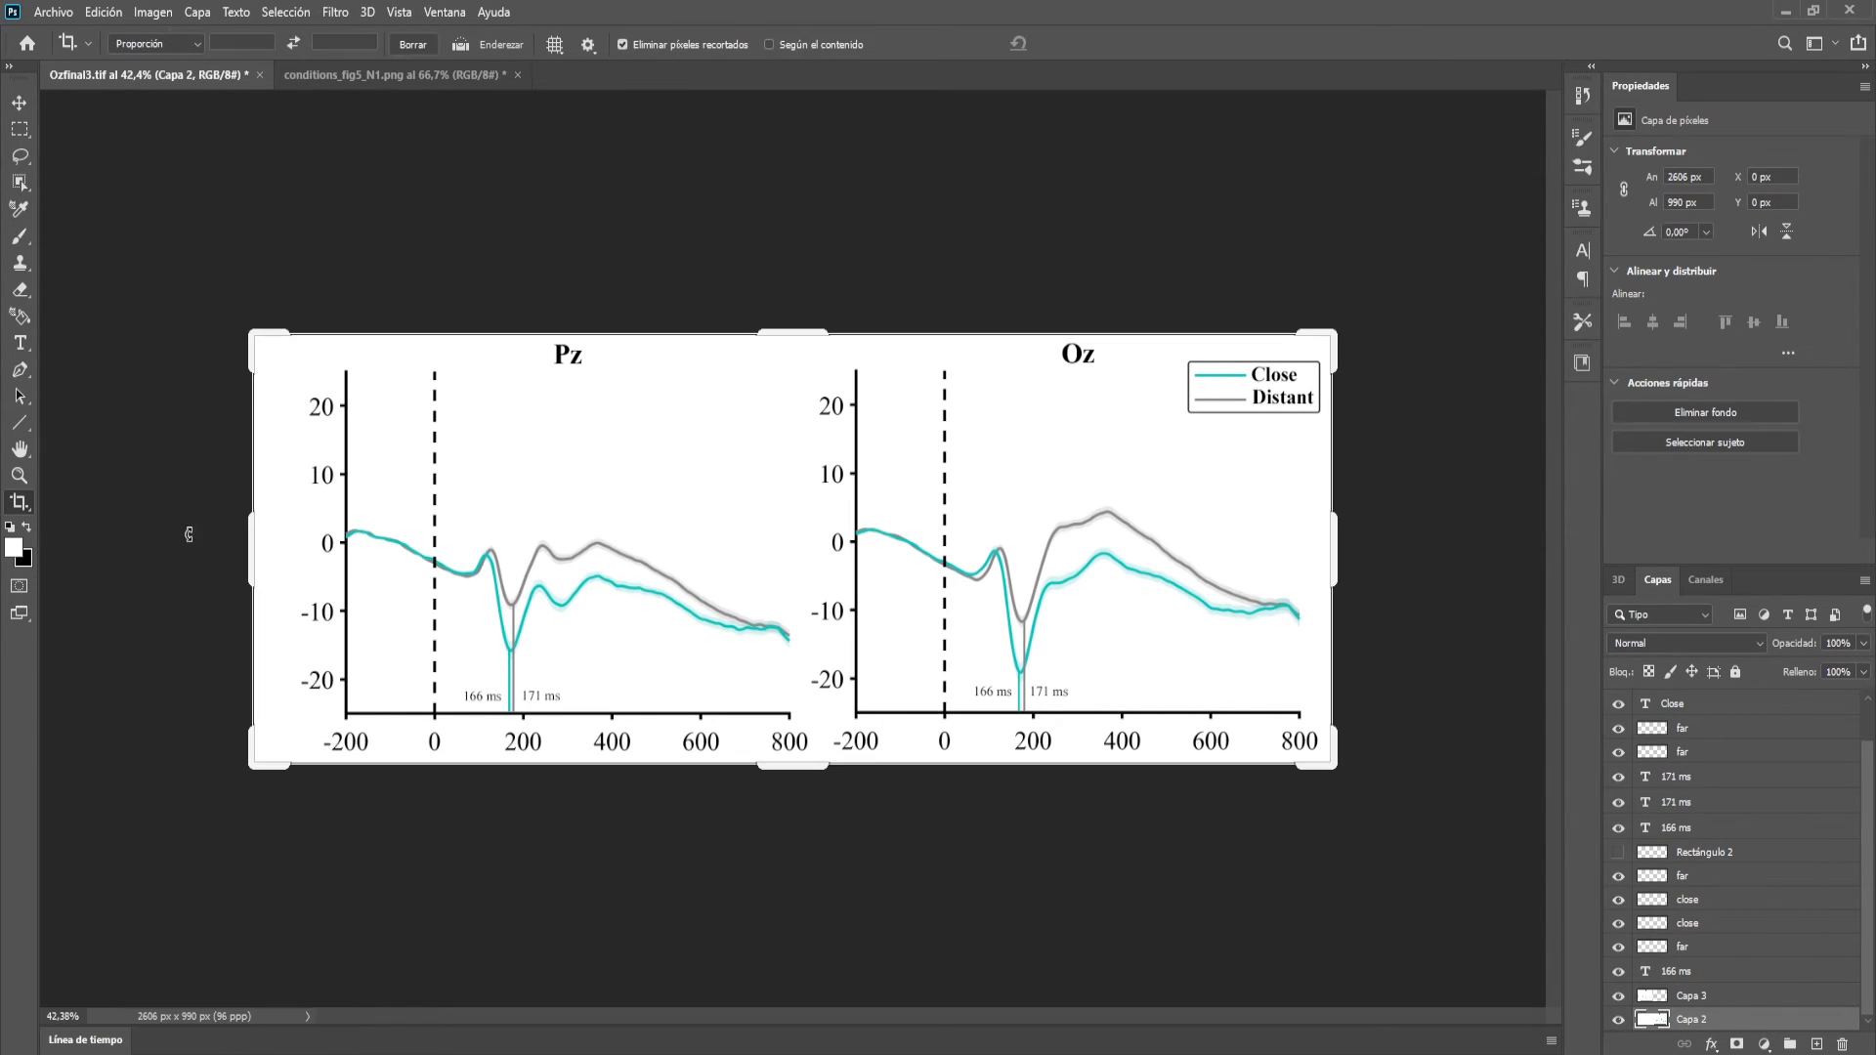
left_click_drag(253, 539, 266, 542)
left_click(1087, 44)
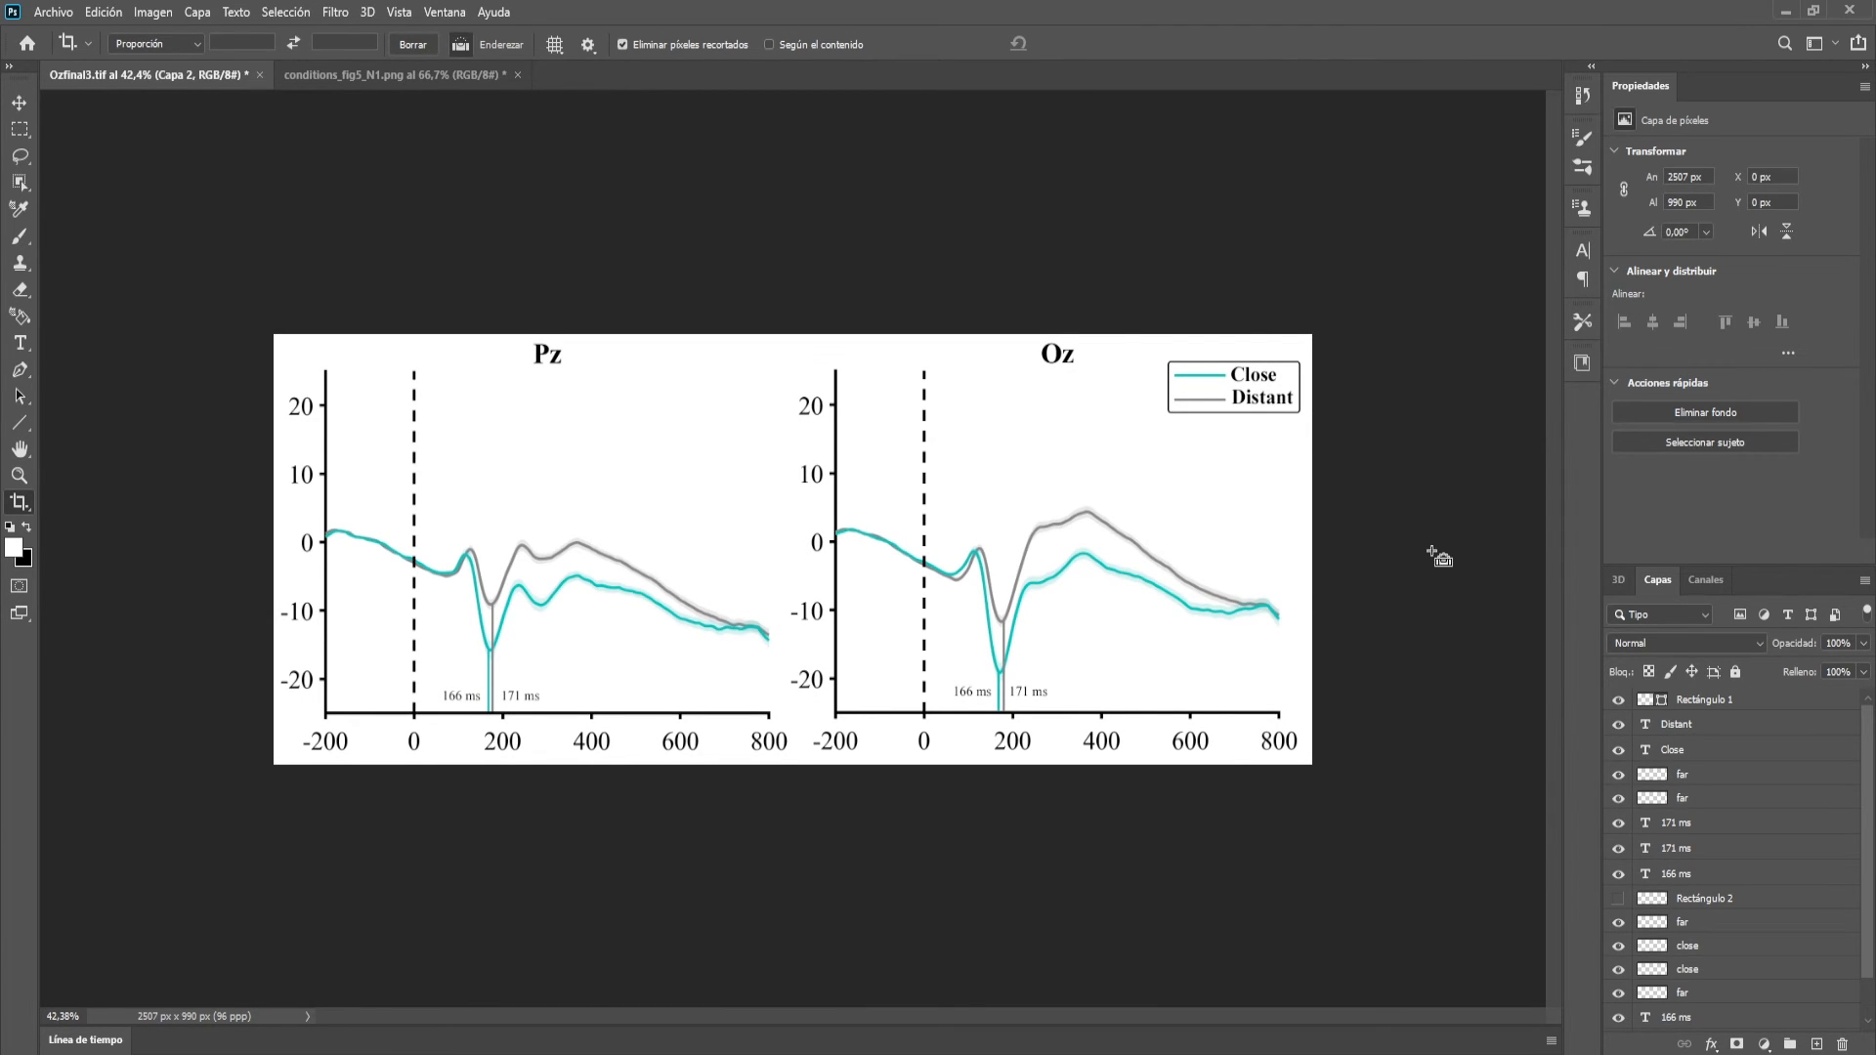
key("ctrl+s")
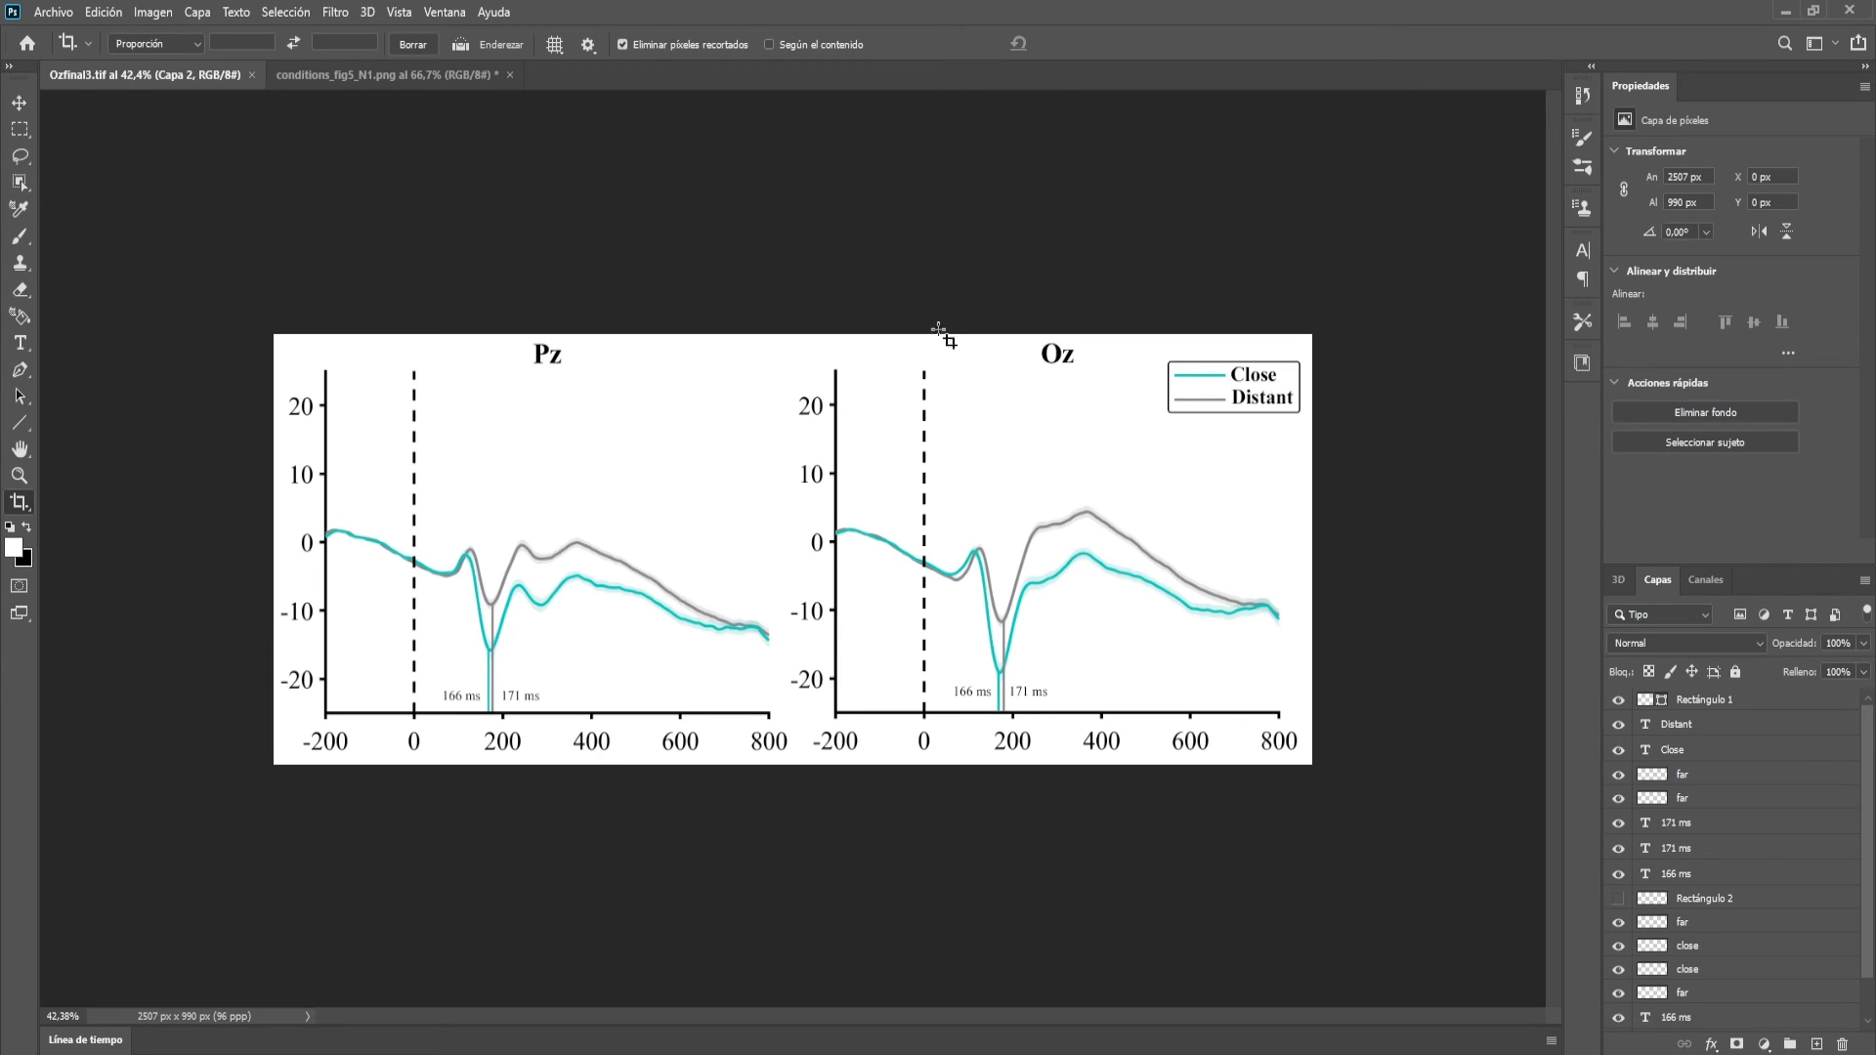
scroll(874, 720, "down", 3)
scroll(879, 720, "up", 2)
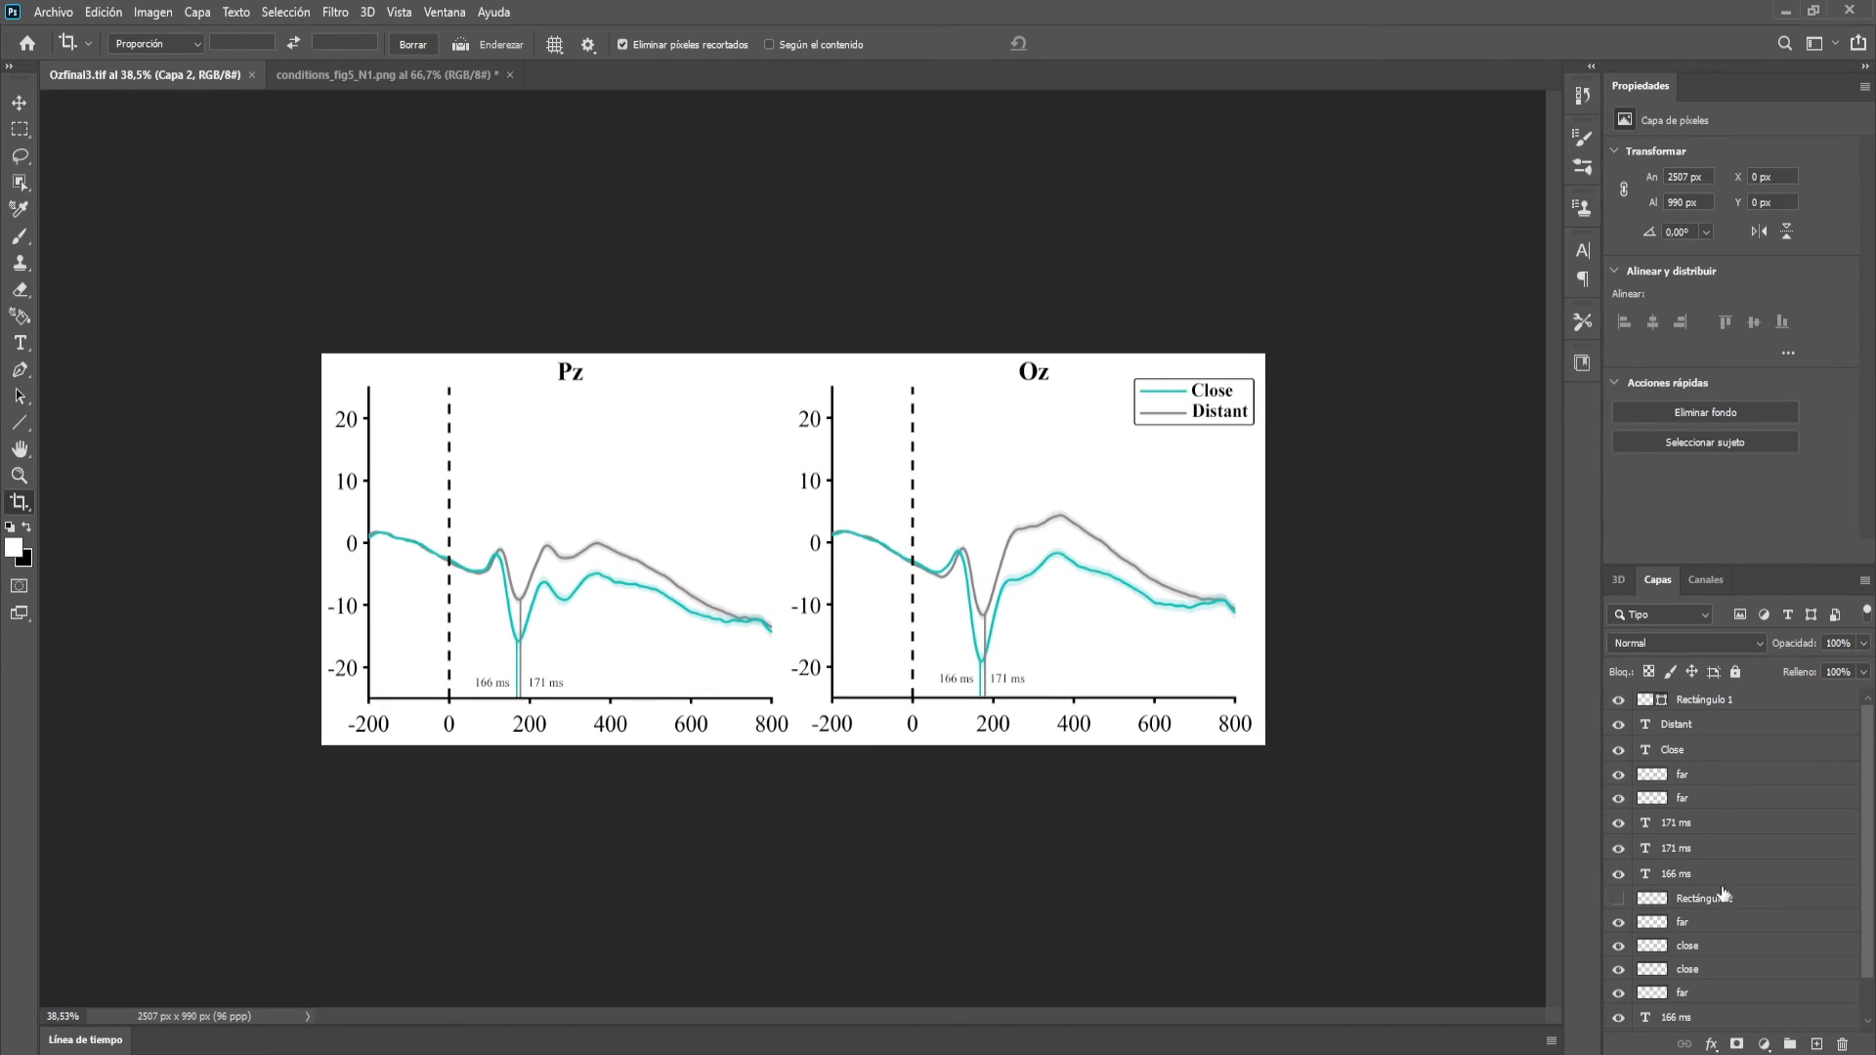
scroll(1725, 899, "down", 1)
scroll(1749, 884, "up", 1)
scroll(865, 733, "up", 2)
scroll(907, 697, "up", 1)
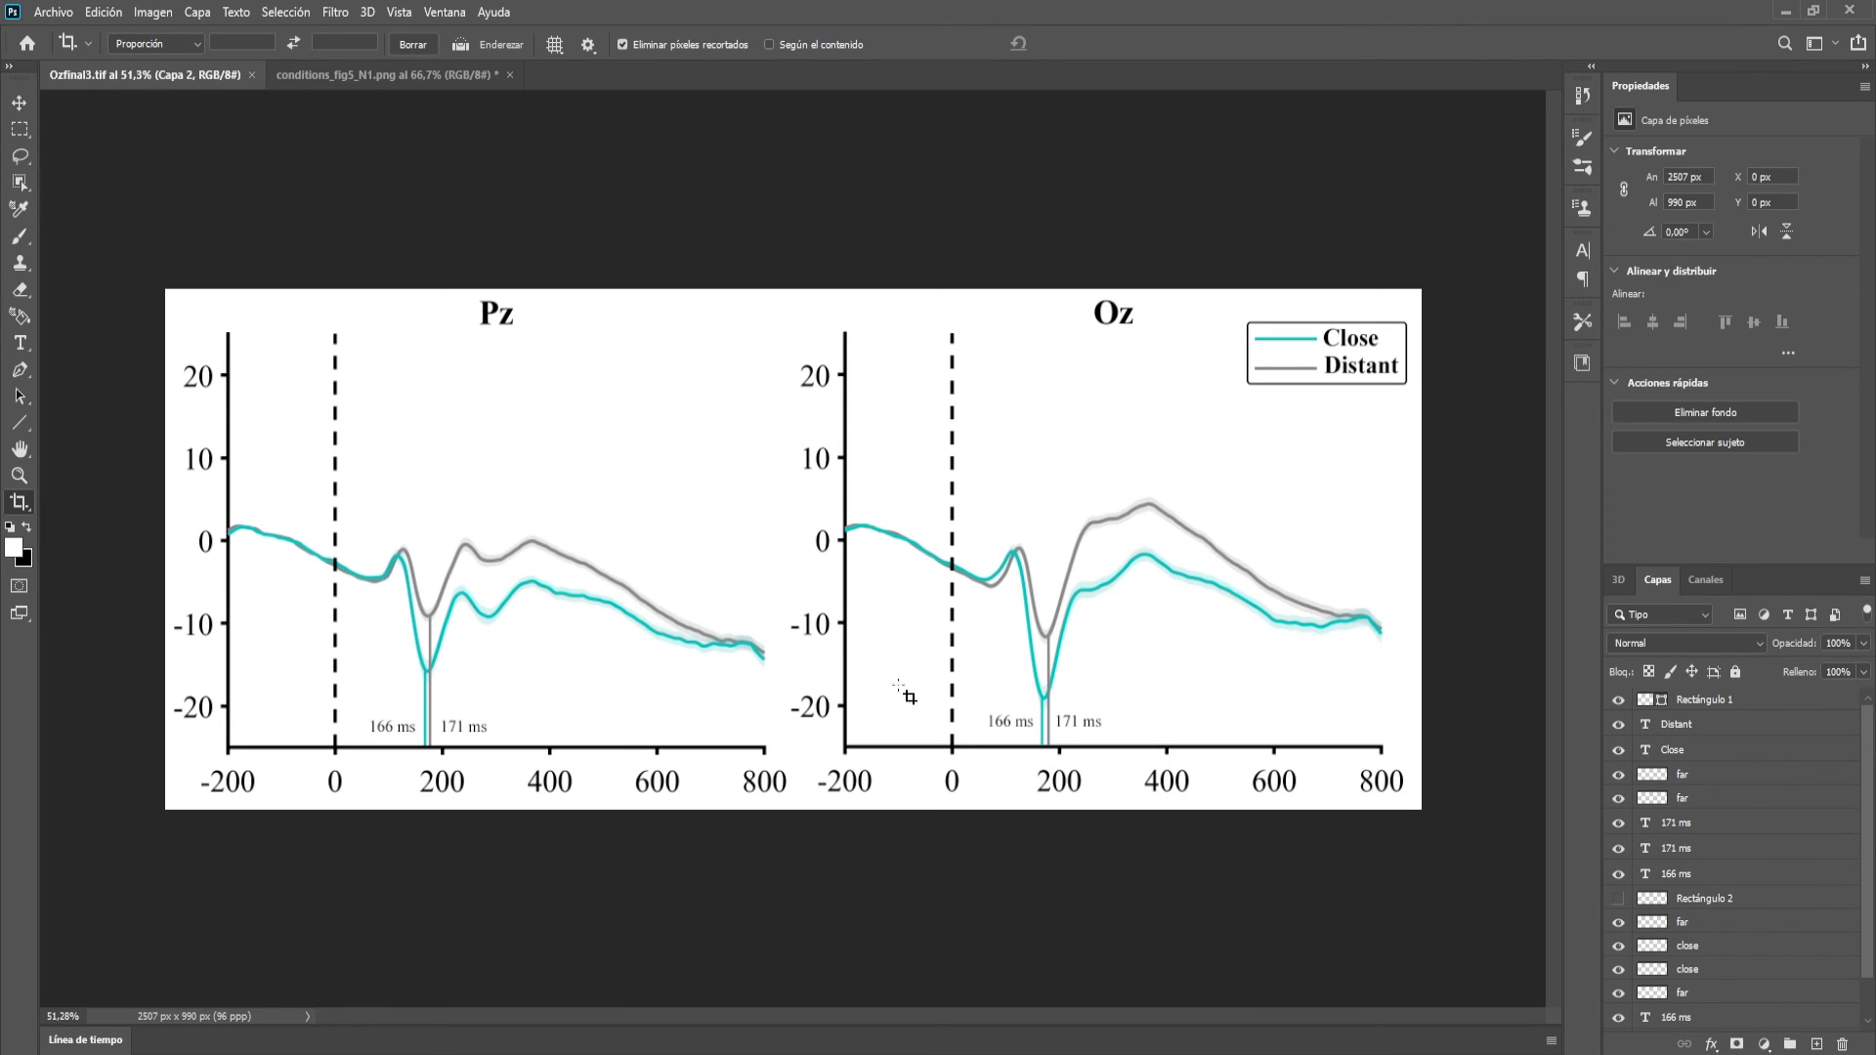
scroll(908, 697, "down", 1)
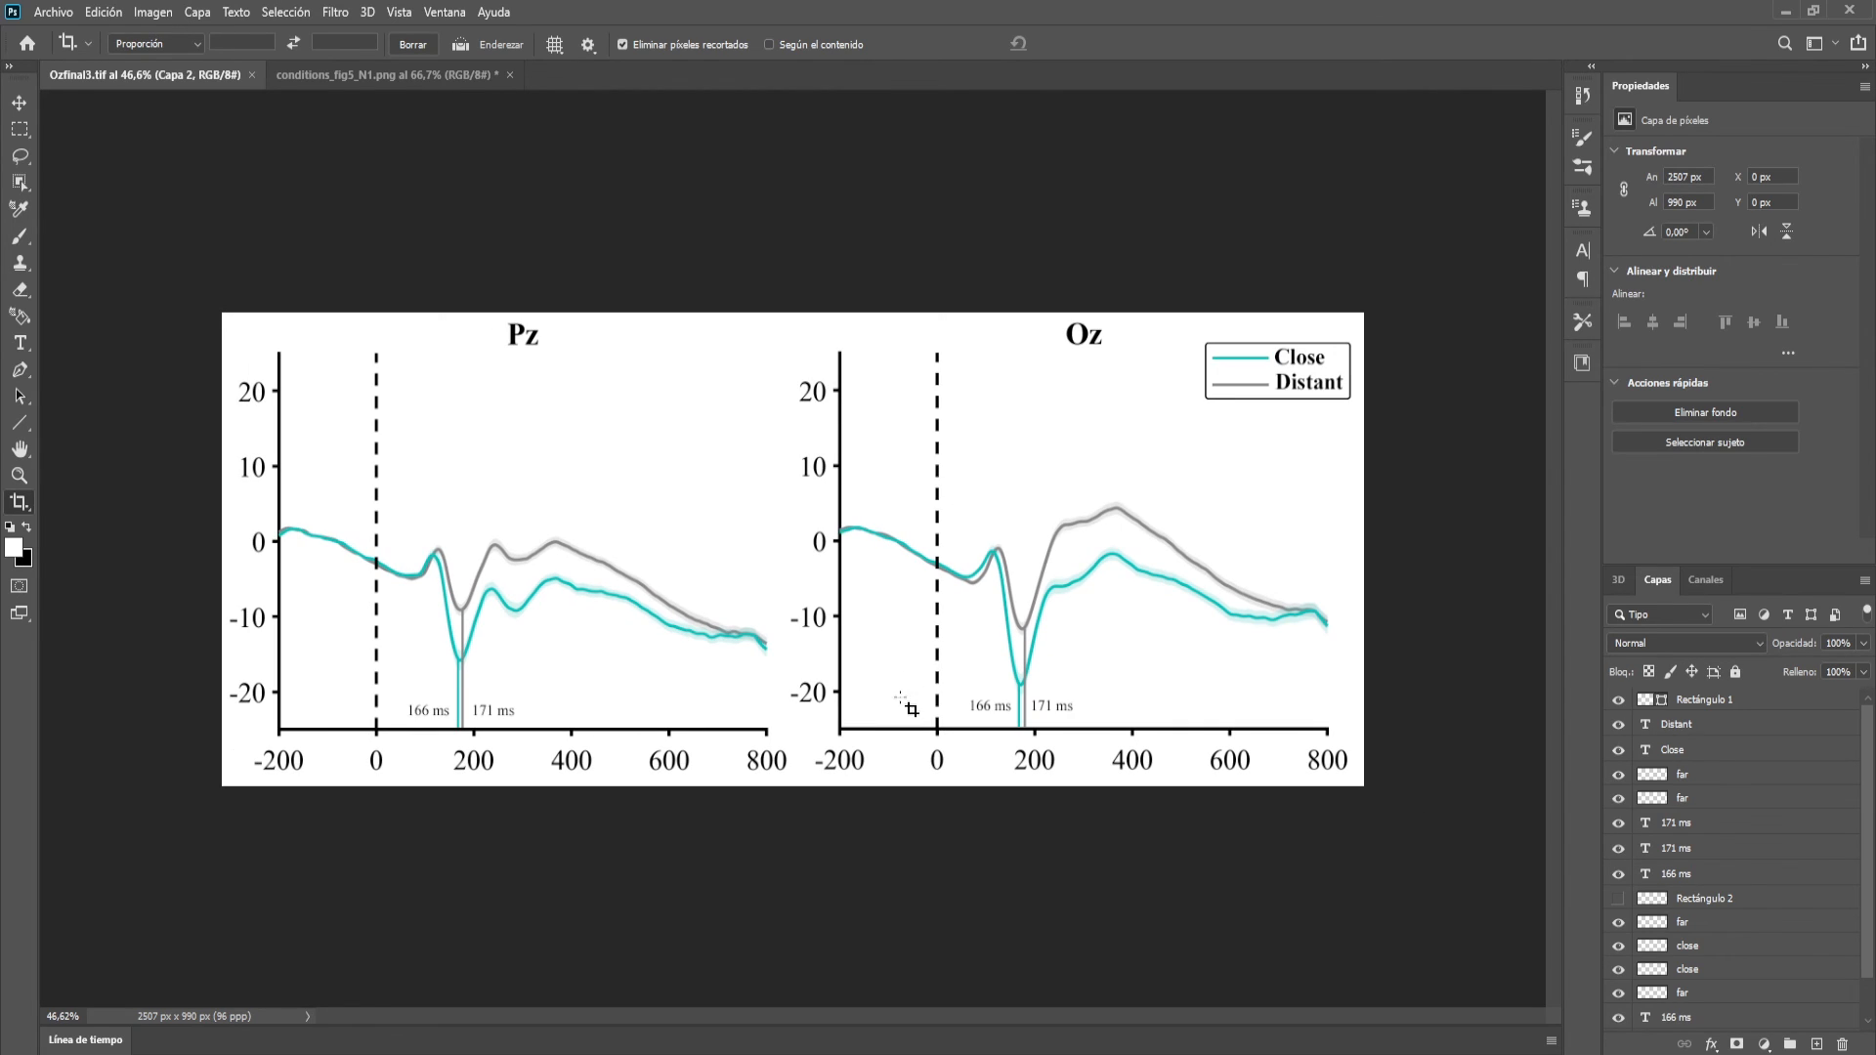